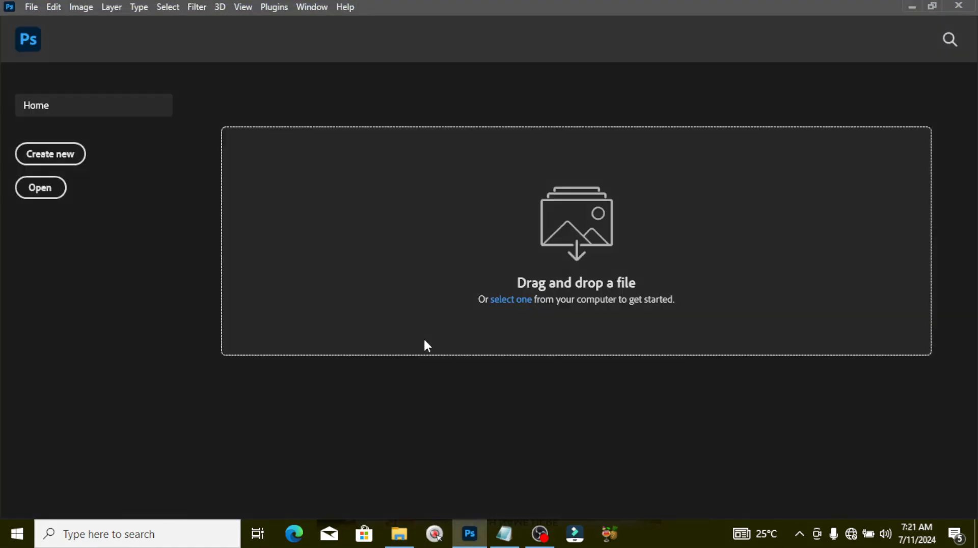
Step: Create a new A4 portrait document named CHURCH POSER, 210 x 297 mm at 300 pixels/inch in RGB with a white background
{"action": "key", "text": "ctrl+n"}
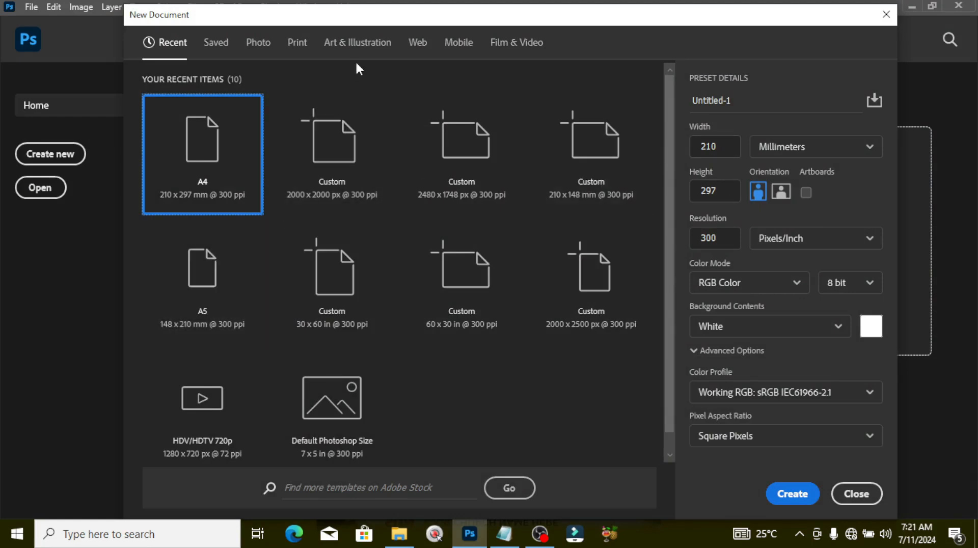
{"action": "left_click", "coordinate": [286, 39]}
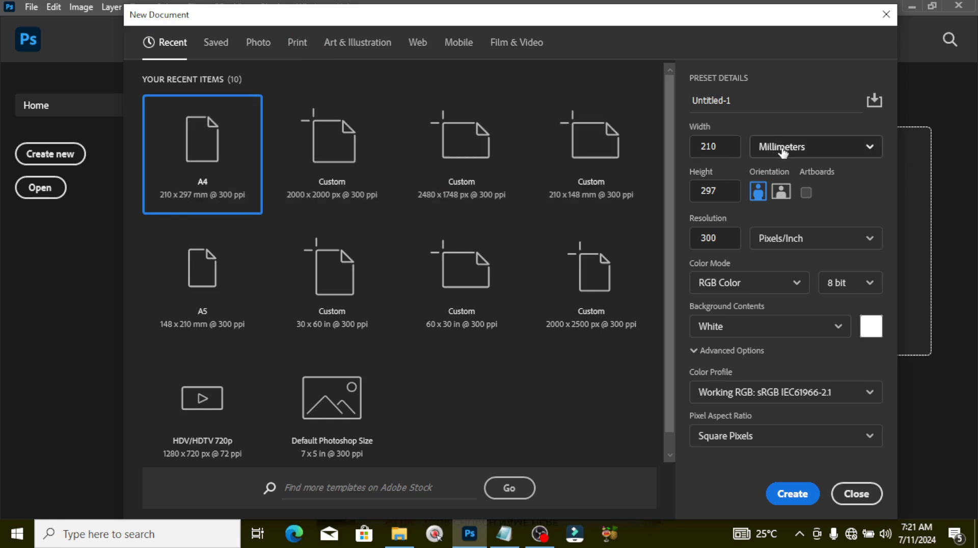
{"action": "left_click_drag", "start_coordinate": [728, 146], "coordinate": [644, 139]}
{"action": "left_click_drag", "start_coordinate": [721, 190], "coordinate": [674, 191]}
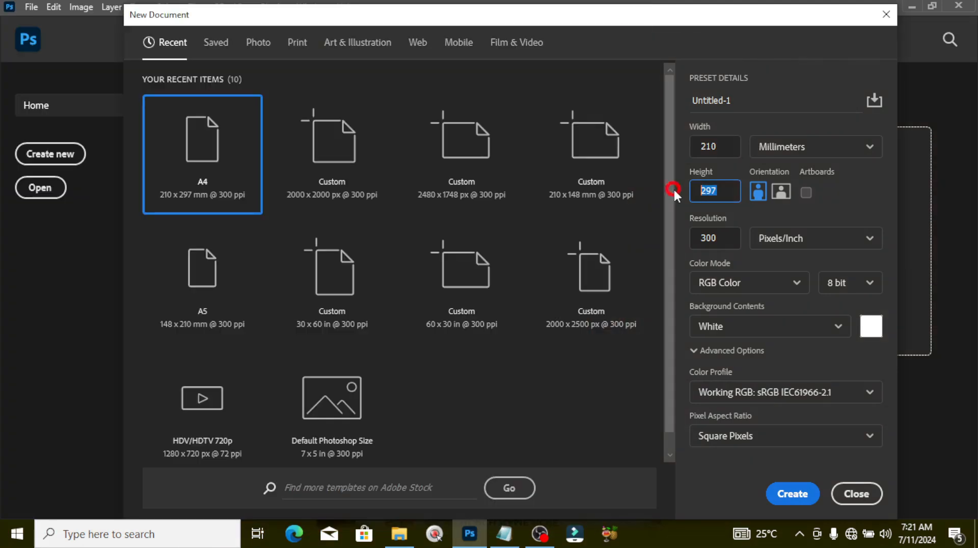
{"action": "left_click_drag", "start_coordinate": [758, 102], "coordinate": [618, 99]}
{"action": "type", "text": "CHURCH POSER"}
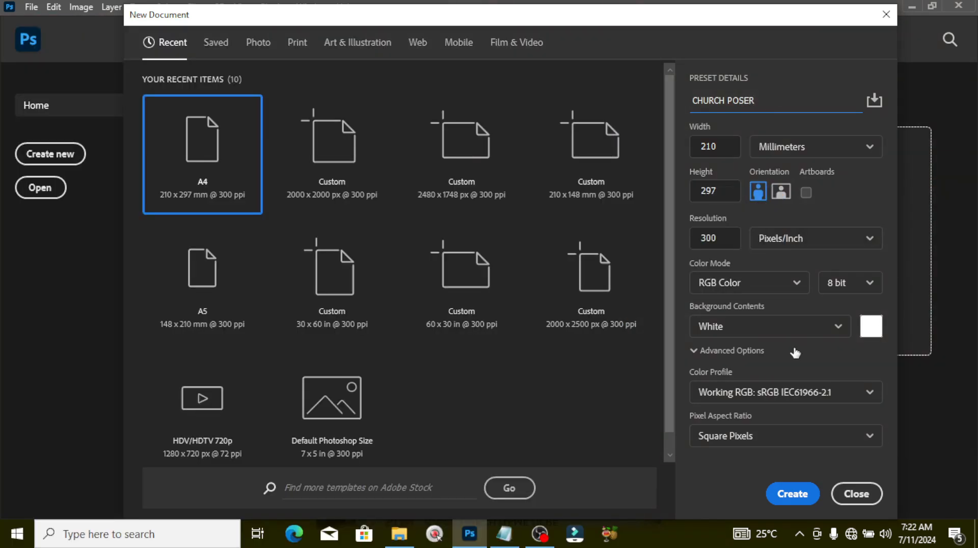
{"action": "left_click_drag", "start_coordinate": [728, 238], "coordinate": [676, 232]}
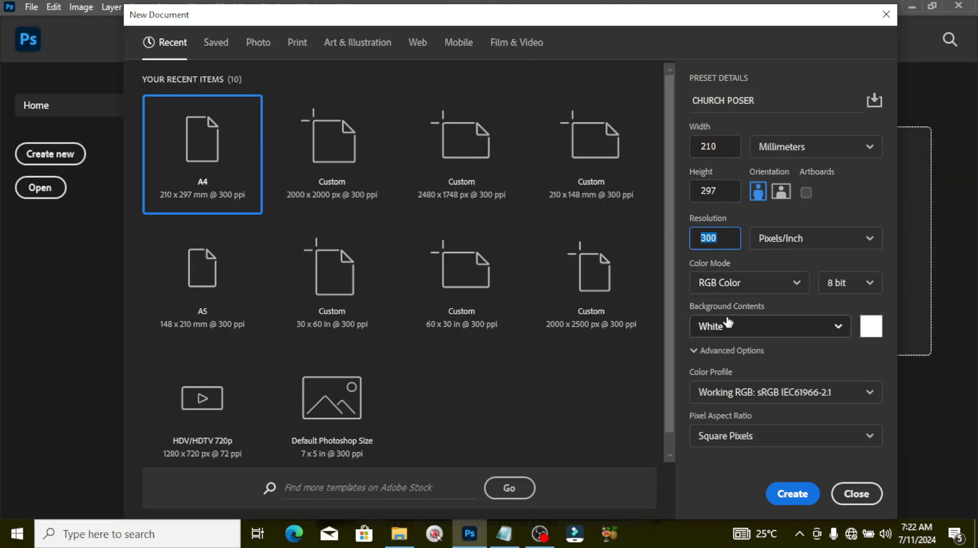
{"action": "left_click", "coordinate": [789, 495]}
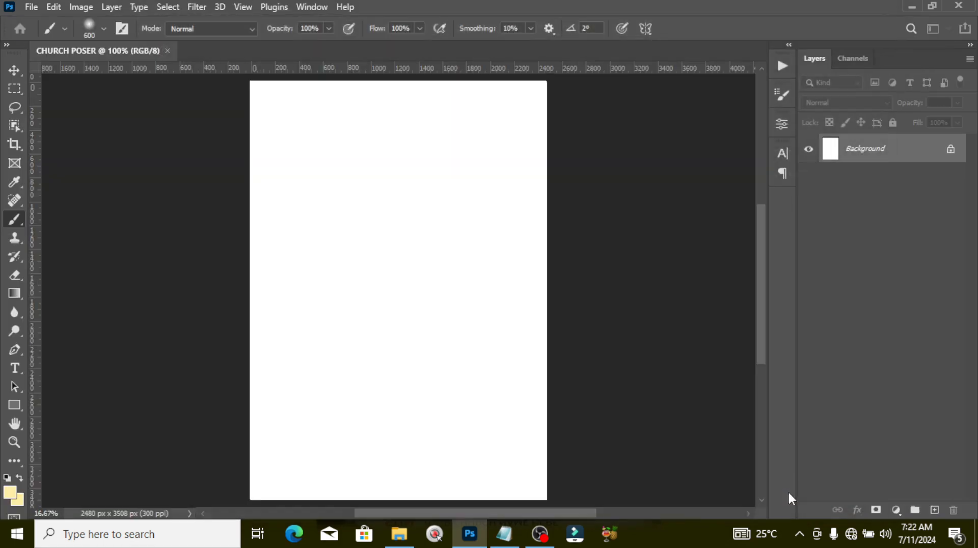
Step: Add a guide layout of 10 columns and 10 rows to the canvas
{"action": "left_click", "coordinate": [236, 7]}
{"action": "left_click", "coordinate": [253, 451]}
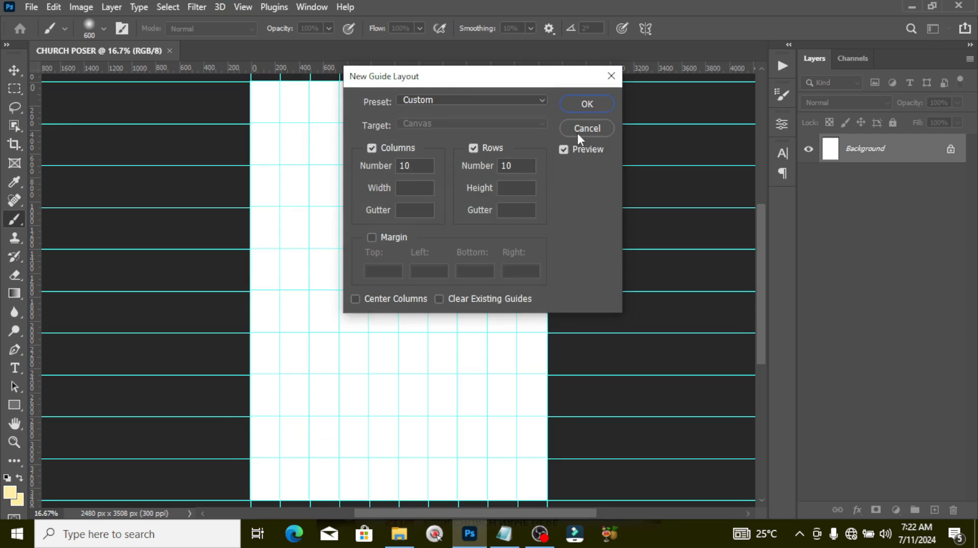
{"action": "left_click", "coordinate": [587, 104]}
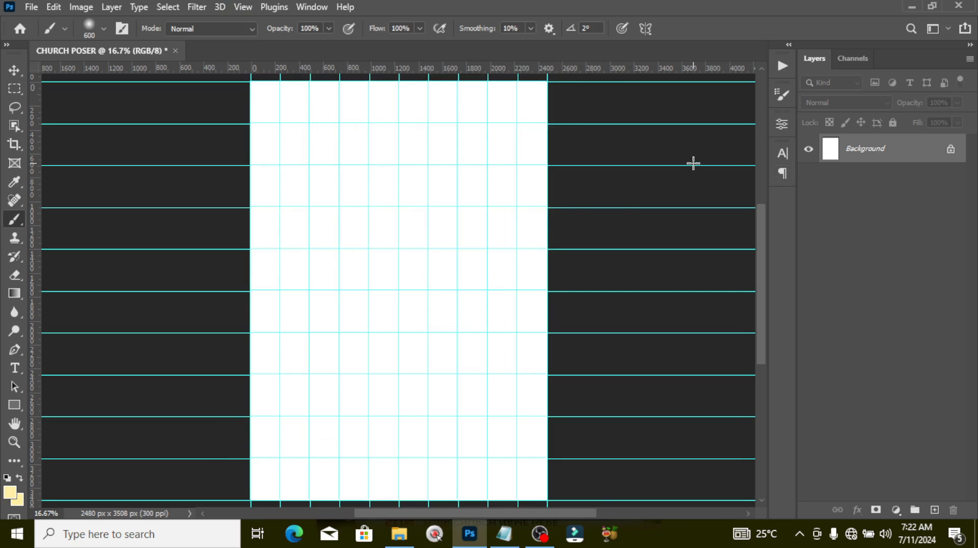
Step: Place the Thanks Giving Service title image, Layer 1 copy, from the FILES folder in the upper part of the poster
{"action": "left_click", "coordinate": [399, 533]}
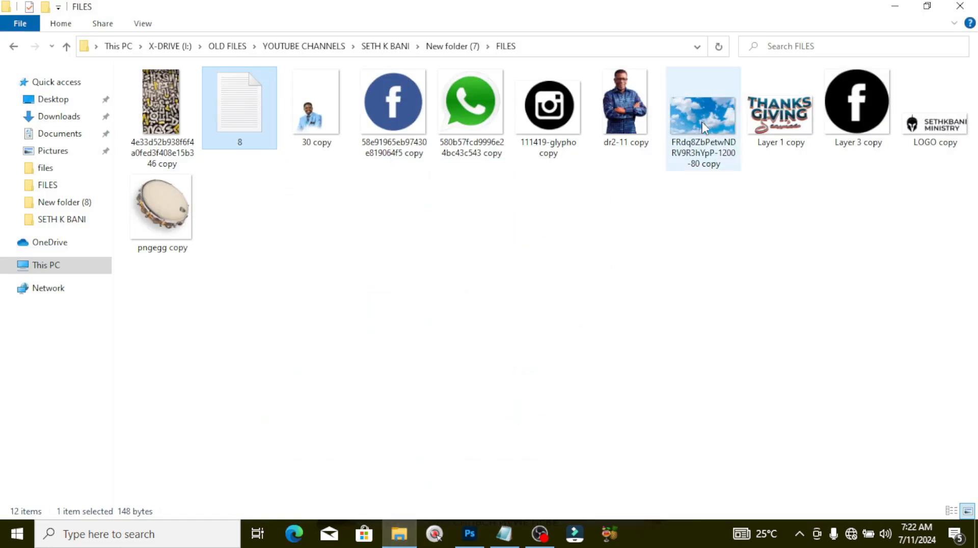
{"action": "left_click_drag", "start_coordinate": [764, 117], "coordinate": [413, 246]}
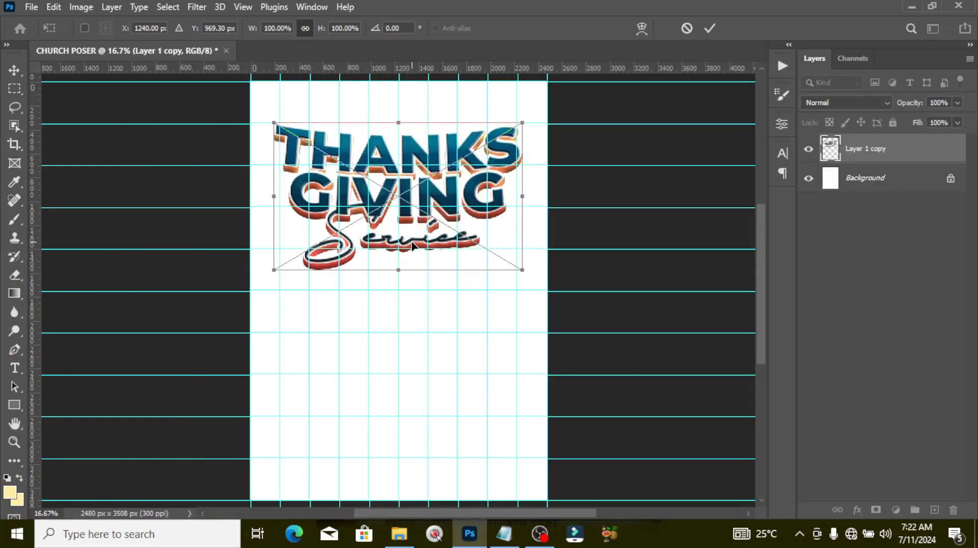
{"action": "key", "text": "Return"}
Step: Place the 30 copy portrait from the FILES folder on the poster below the title
{"action": "left_click", "coordinate": [400, 535]}
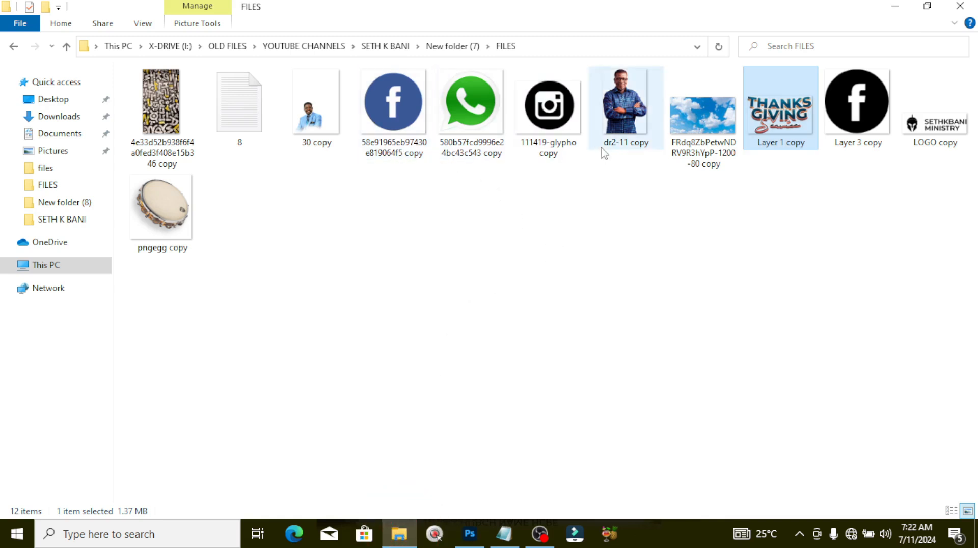
{"action": "left_click_drag", "start_coordinate": [339, 128], "coordinate": [432, 391]}
{"action": "key", "text": "Return"}
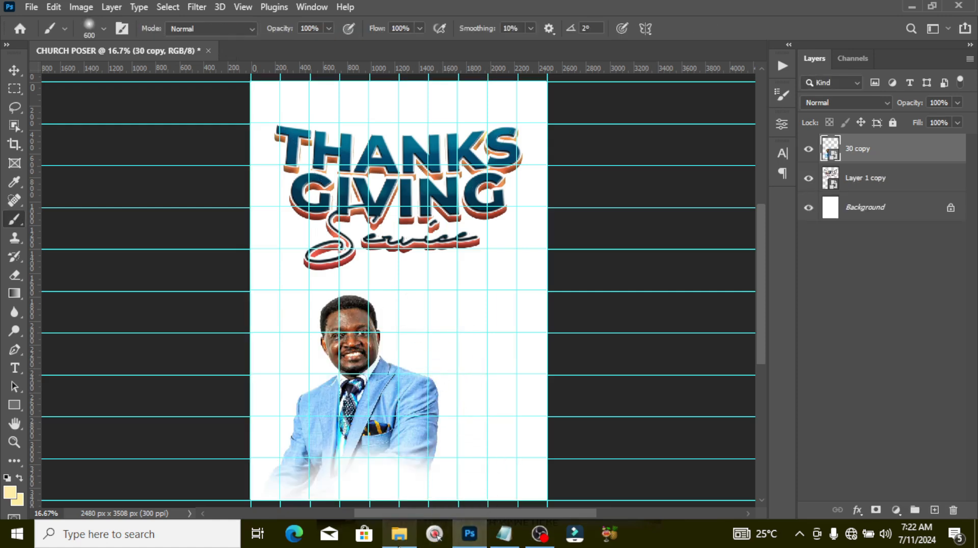
Step: Place the dr2-11 copy portrait from the FILES folder, resize it and position it beside the first portrait at the poster's lower right
{"action": "left_click", "coordinate": [399, 534]}
{"action": "left_click_drag", "start_coordinate": [628, 112], "coordinate": [467, 408]}
{"action": "left_click_drag", "start_coordinate": [515, 120], "coordinate": [459, 194]}
{"action": "left_click_drag", "start_coordinate": [411, 294], "coordinate": [506, 360]}
{"action": "left_click_drag", "start_coordinate": [558, 260], "coordinate": [565, 249]}
{"action": "left_click_drag", "start_coordinate": [471, 358], "coordinate": [459, 388]}
{"action": "key", "text": "Return"}
Step: Nudge the dr2-11 copy and 30 copy portrait layers together slightly to the right
{"action": "key", "text": "v"}
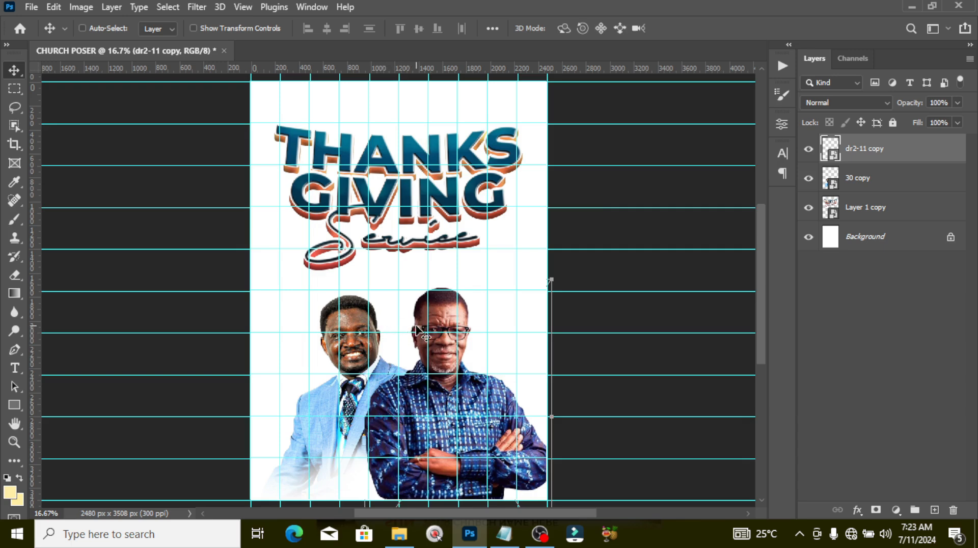
{"action": "left_click", "coordinate": [905, 189], "text": "ctrl"}
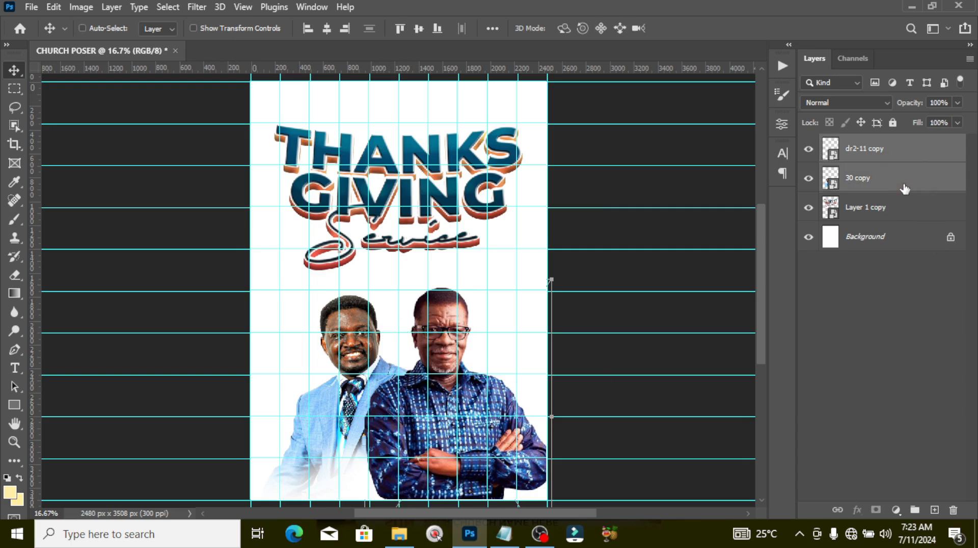
{"action": "key", "text": "shift+Right"}
{"action": "key", "text": "shift+Right"}
{"action": "key", "text": "shift+Right"}
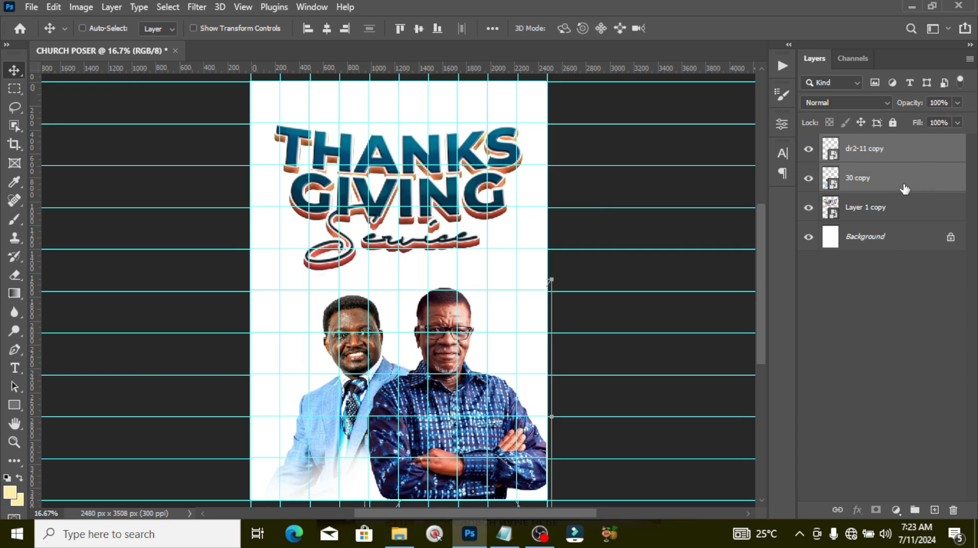
Step: Group the 30 copy layer, name the group IMAGE 1 and collapse it
{"action": "left_click", "coordinate": [881, 188]}
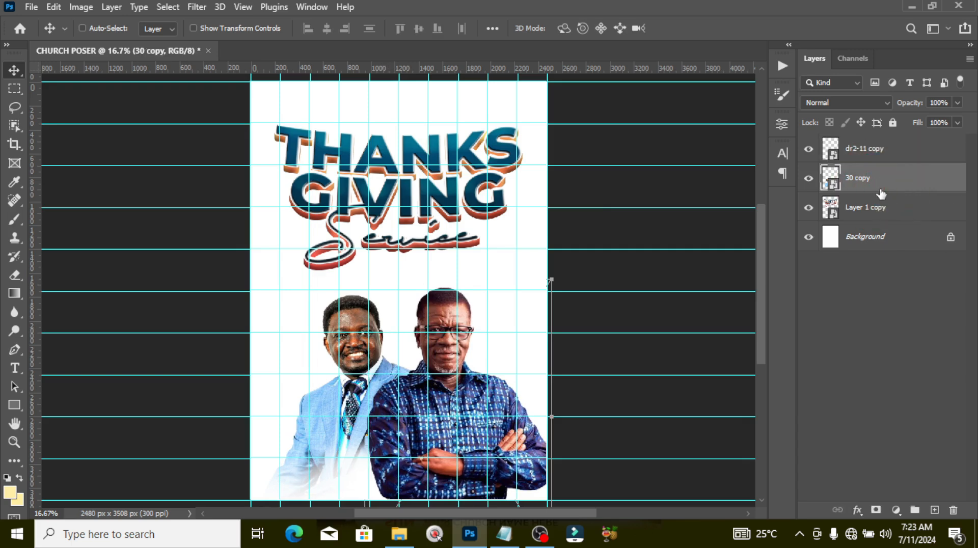
{"action": "key", "text": "ctrl+g"}
{"action": "double_click", "coordinate": [861, 174]}
{"action": "type", "text": "IMAGE 1"}
{"action": "key", "text": "Return"}
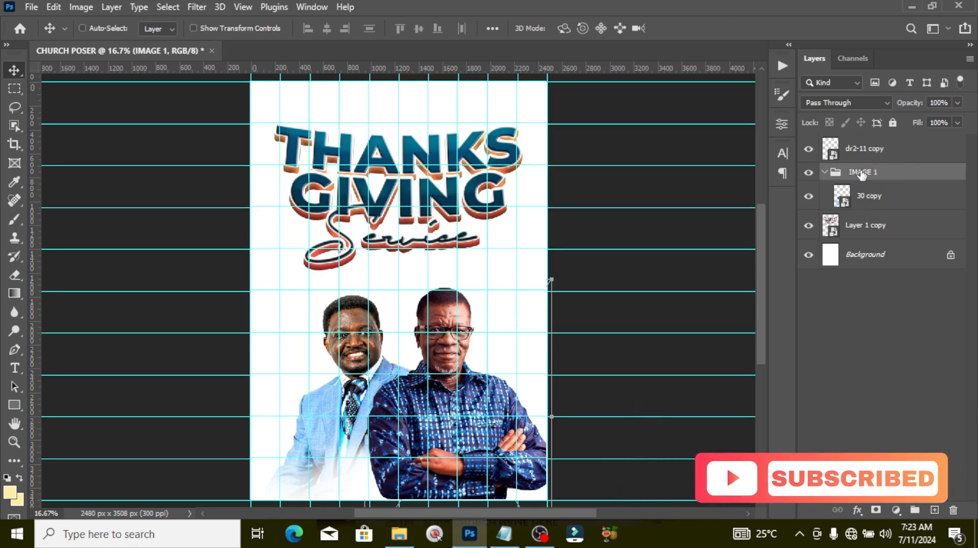
{"action": "left_click", "coordinate": [825, 172]}
Step: Group the dr2-11 copy layer, name the group IMAGE 2 and collapse it
{"action": "left_click", "coordinate": [860, 149]}
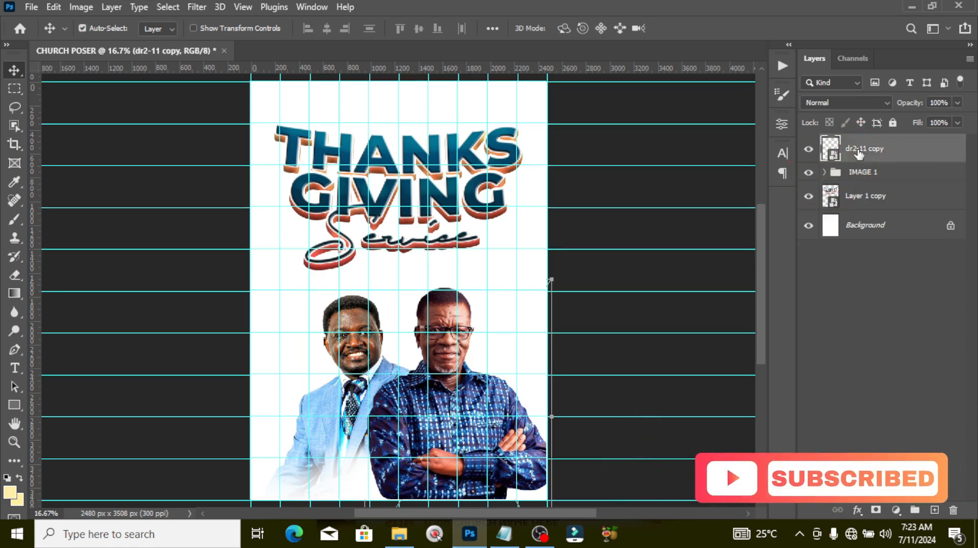
{"action": "key", "text": "ctrl+g"}
{"action": "double_click", "coordinate": [859, 144]}
{"action": "type", "text": "I"}
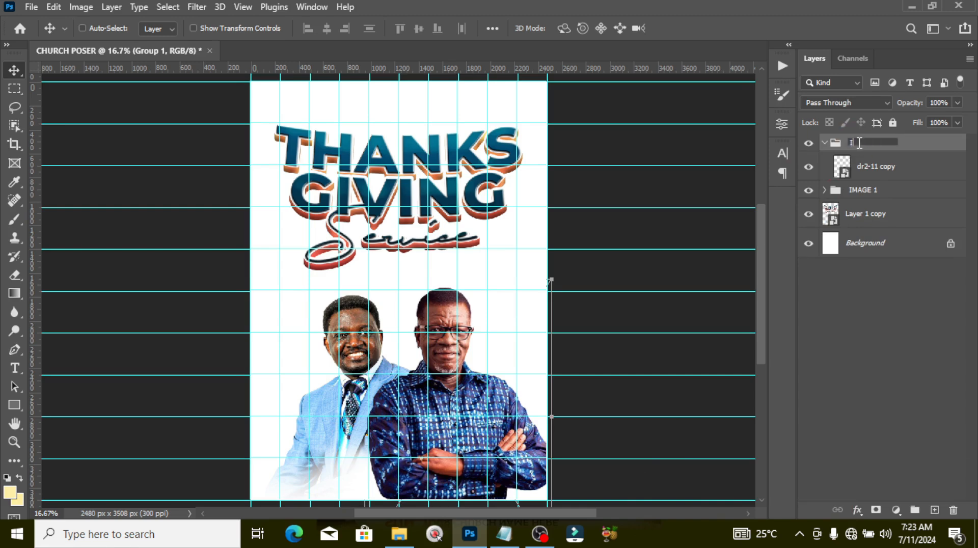
{"action": "type", "text": "MAGE 2"}
{"action": "key", "text": "Return"}
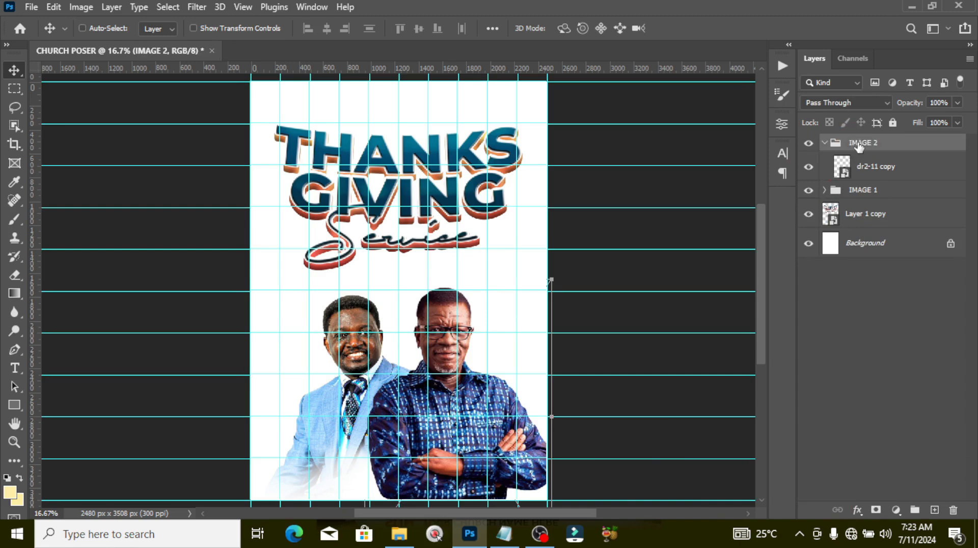
{"action": "left_click", "coordinate": [825, 143]}
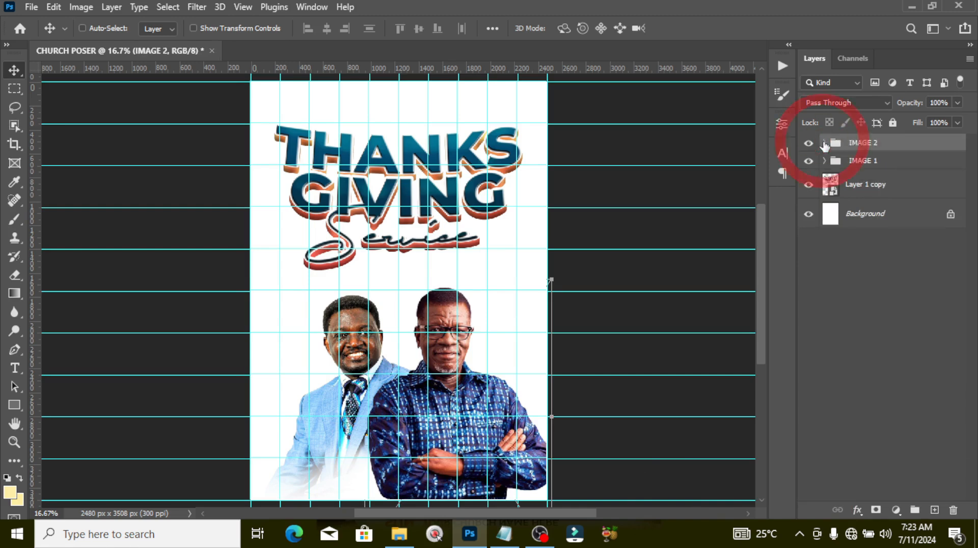
Step: Group the Layer 1 copy title layer, name the group THEME and collapse it
{"action": "left_click", "coordinate": [858, 186]}
{"action": "key", "text": "ctrl+g"}
{"action": "double_click", "coordinate": [859, 181]}
{"action": "type", "text": "TH"}
{"action": "key", "text": "Return"}
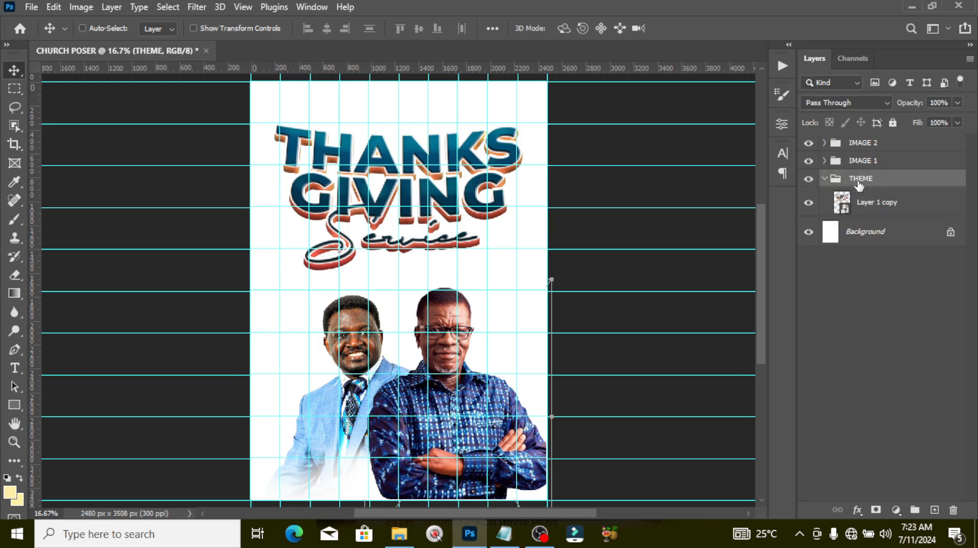
{"action": "left_click", "coordinate": [825, 178]}
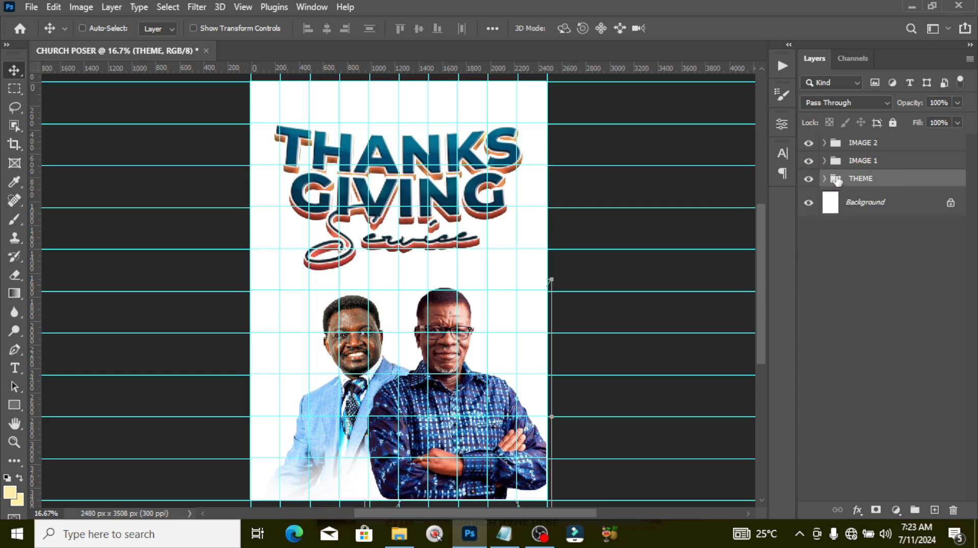
Step: Add a layer mask to the dr2-11 copy layer and ready the Brush tool with black as the foreground colour
{"action": "left_click", "coordinate": [825, 144]}
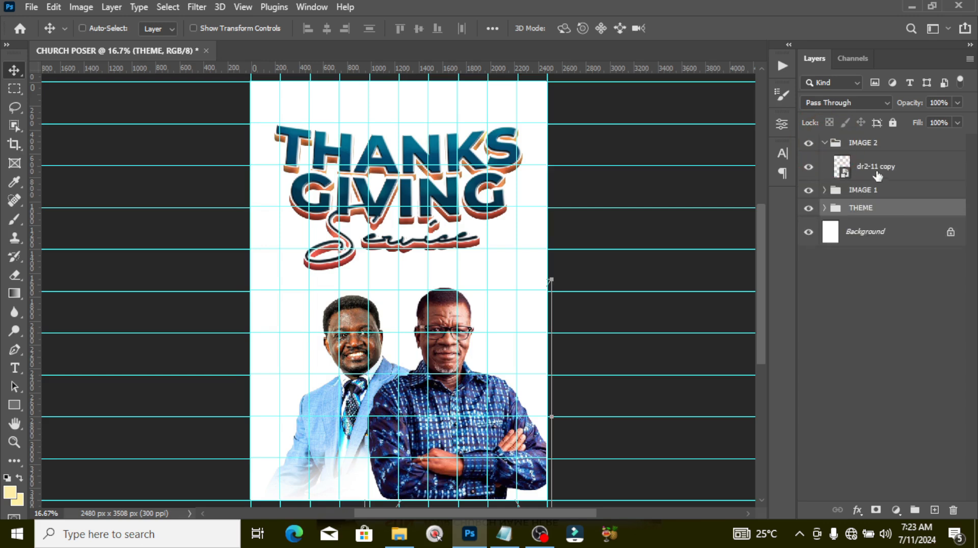
{"action": "left_click", "coordinate": [848, 166]}
{"action": "left_click", "coordinate": [876, 510]}
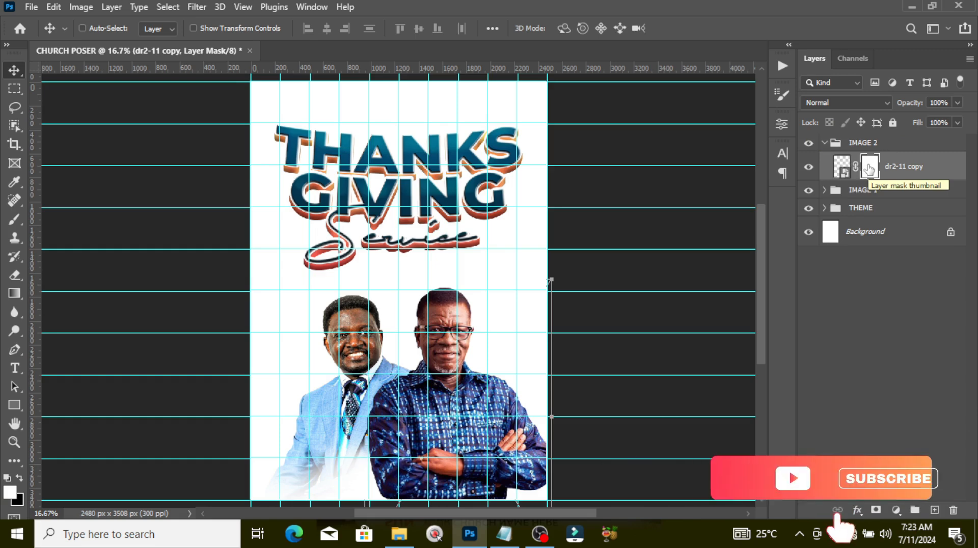
{"action": "left_click", "coordinate": [14, 219]}
{"action": "left_click", "coordinate": [19, 478]}
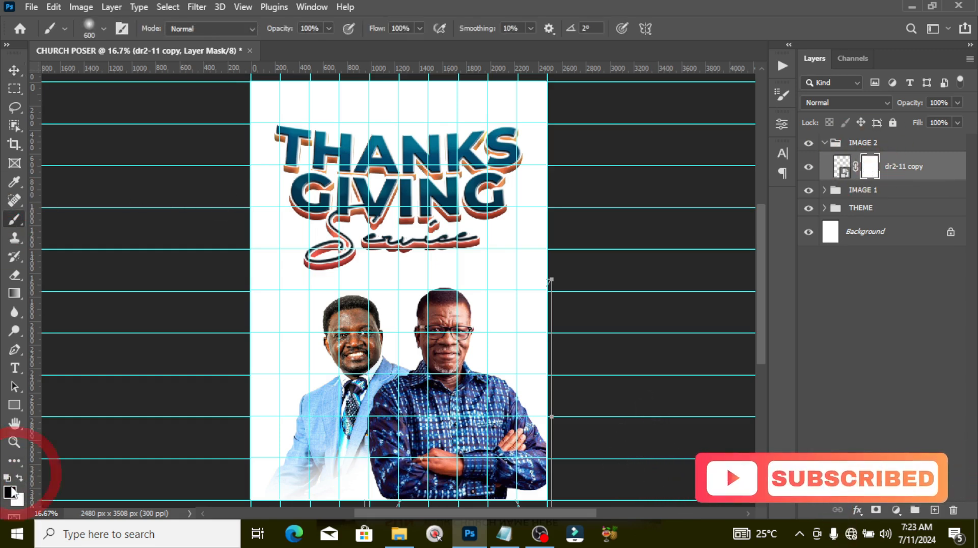
{"action": "left_click", "coordinate": [103, 29]}
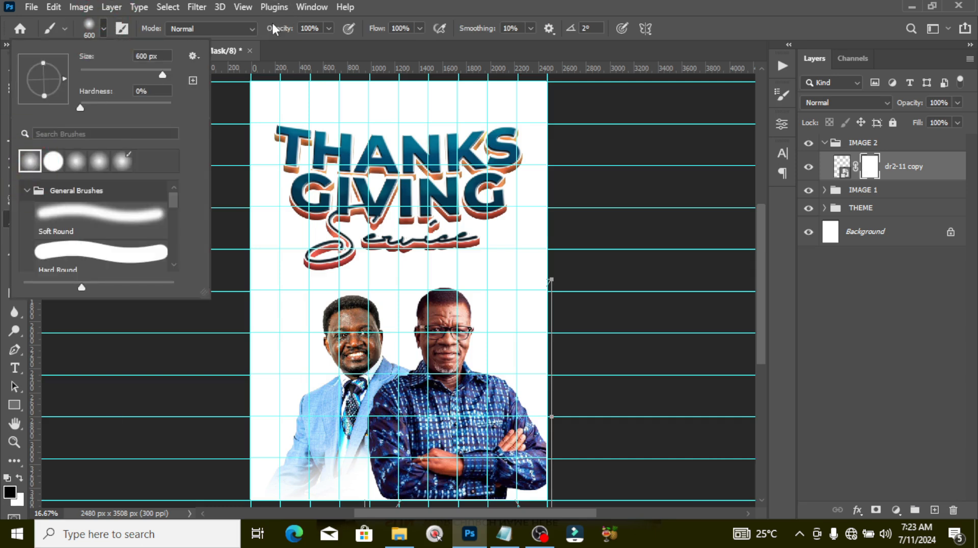
{"action": "double_click", "coordinate": [386, 11]}
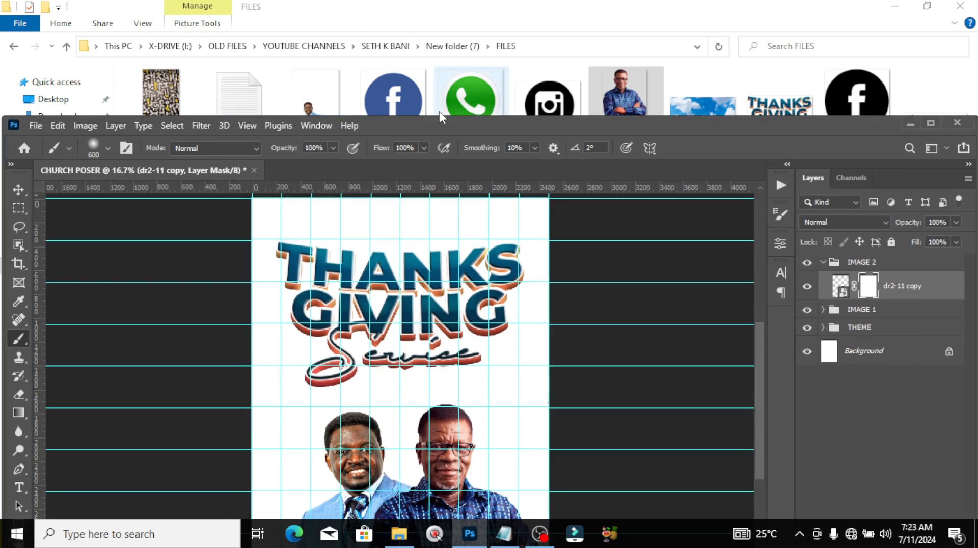
{"action": "left_click", "coordinate": [470, 96]}
{"action": "left_click", "coordinate": [470, 533]}
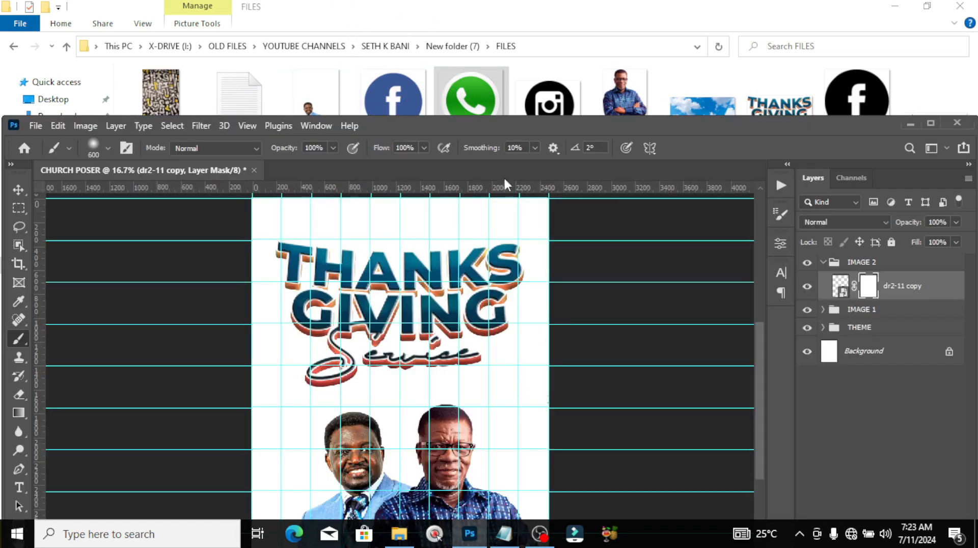
{"action": "double_click", "coordinate": [484, 131]}
Step: Fade the bottom edge of the dr2-11 copy portrait by painting black on its layer mask, and collapse the IMAGE 2 group
{"action": "left_click", "coordinate": [869, 164]}
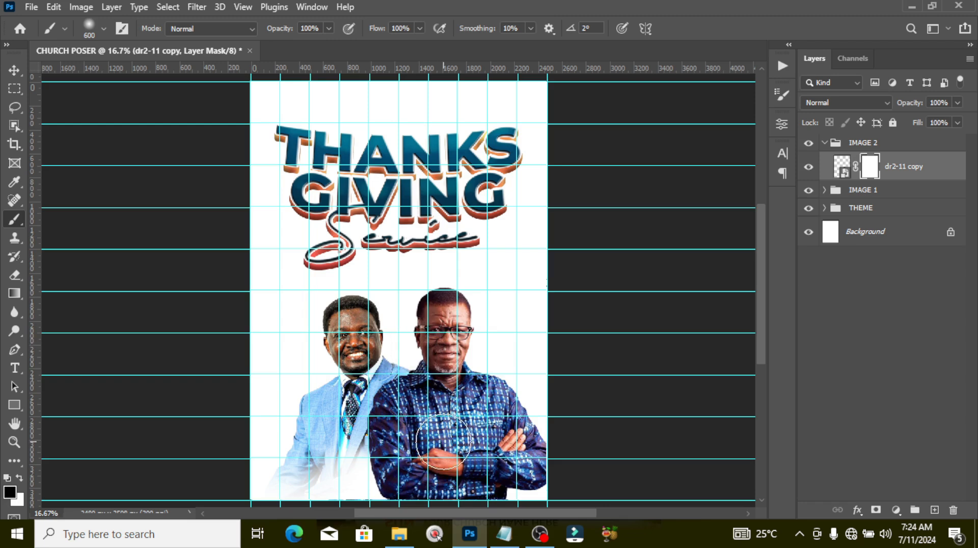
{"action": "mouse_move", "coordinate": [525, 512]}
{"action": "left_mouse_down"}
{"action": "mouse_move", "coordinate": [514, 502]}
{"action": "mouse_move", "coordinate": [362, 502]}
{"action": "mouse_move", "coordinate": [421, 507]}
{"action": "mouse_move", "coordinate": [393, 485]}
{"action": "mouse_move", "coordinate": [485, 498]}
{"action": "mouse_move", "coordinate": [476, 507]}
{"action": "mouse_move", "coordinate": [542, 508]}
{"action": "mouse_move", "coordinate": [327, 461]}
{"action": "mouse_move", "coordinate": [552, 491]}
{"action": "mouse_move", "coordinate": [365, 509]}
{"action": "left_mouse_up"}
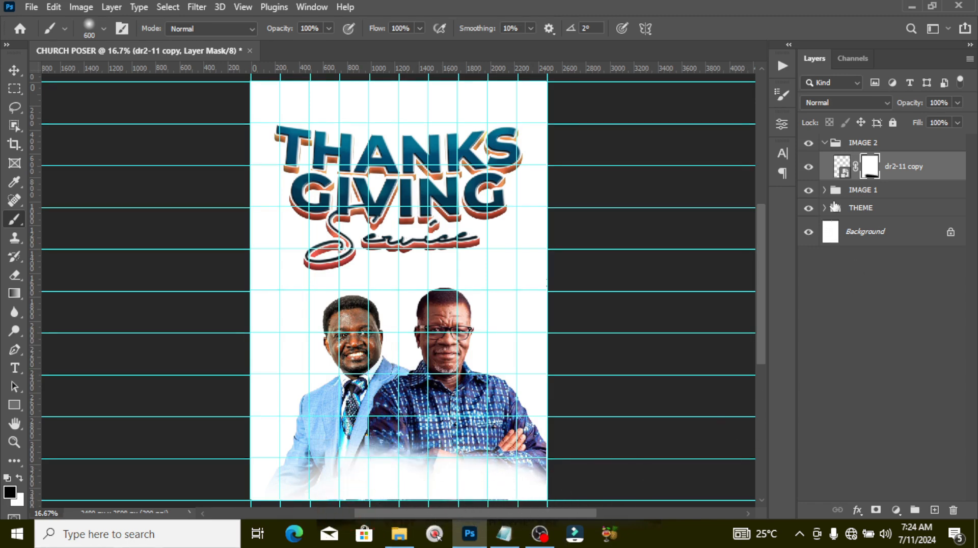
{"action": "left_click", "coordinate": [827, 143]}
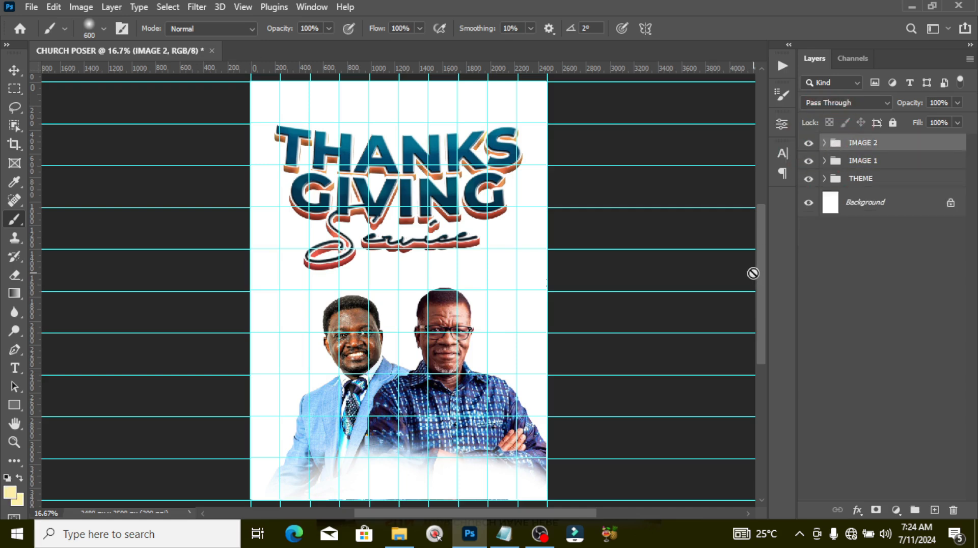
Step: Add a text layer below the title and fill it with "Your Name Here" copied from the text notes
{"action": "key", "text": "t"}
{"action": "left_click", "coordinate": [389, 275]}
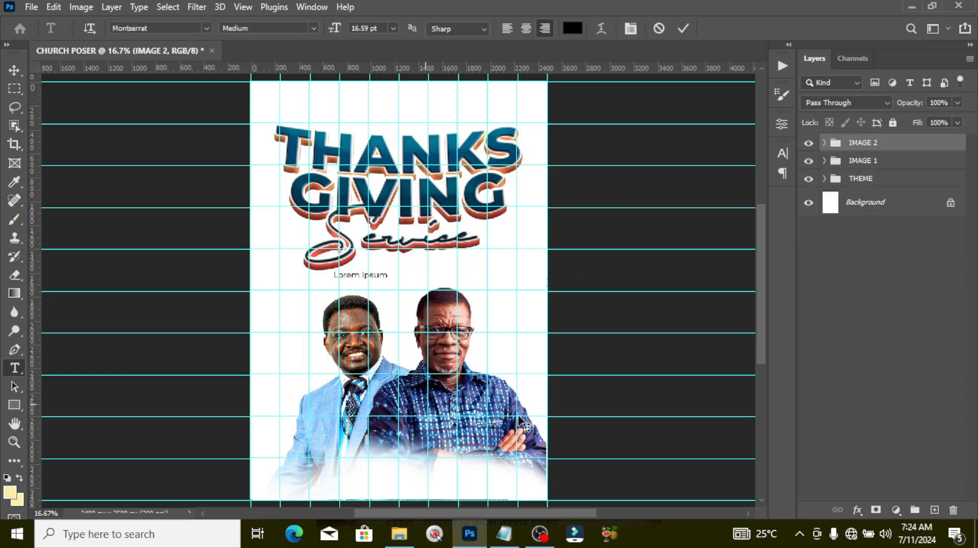
{"action": "left_click", "coordinate": [504, 533]}
{"action": "left_click_drag", "start_coordinate": [169, 125], "coordinate": [53, 102]}
{"action": "key", "text": "ctrl+c"}
{"action": "left_click", "coordinate": [522, 2]}
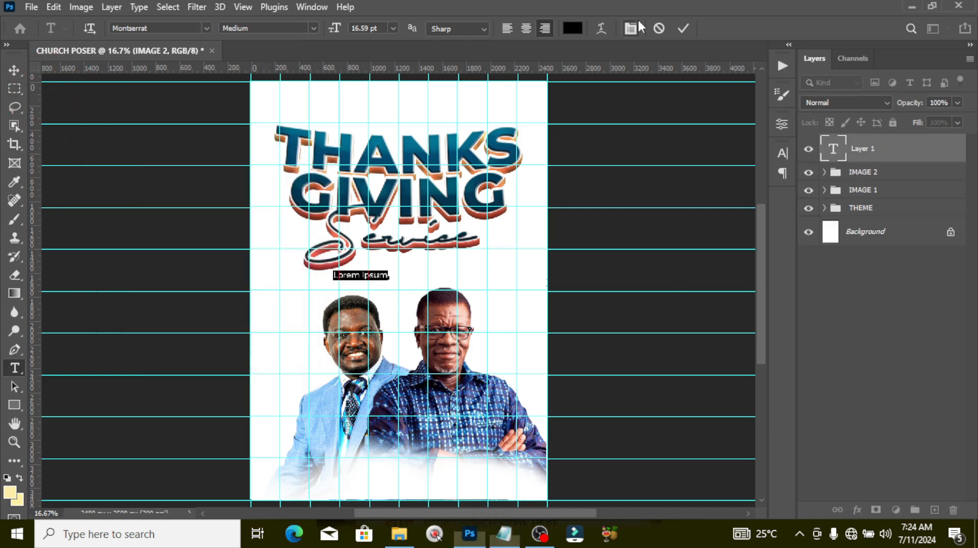
{"action": "double_click", "coordinate": [833, 149]}
{"action": "key", "text": "ctrl+v"}
{"action": "left_click", "coordinate": [834, 149]}
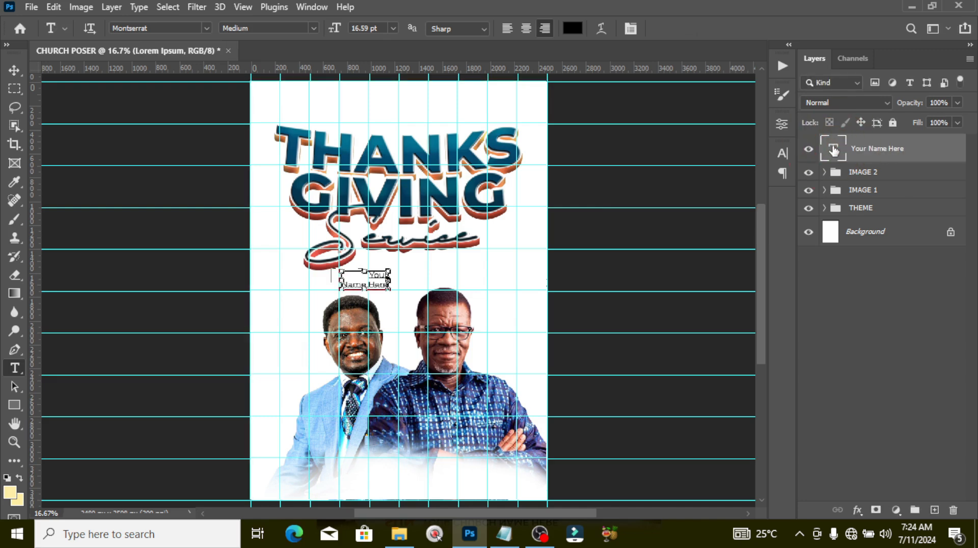
Step: Set the "Your Name Here" text to the Montserrat Bold font style
{"action": "left_click", "coordinate": [782, 153]}
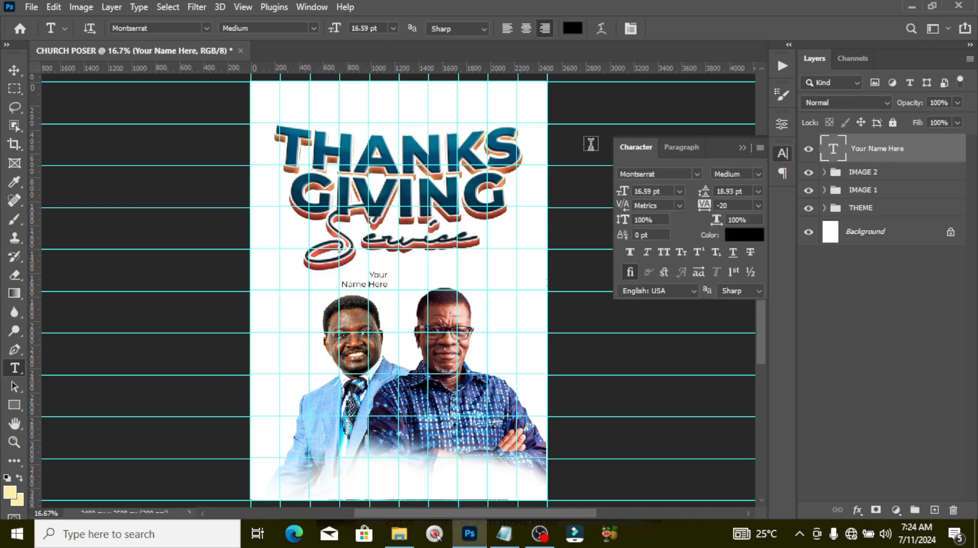
{"action": "left_click", "coordinate": [694, 174]}
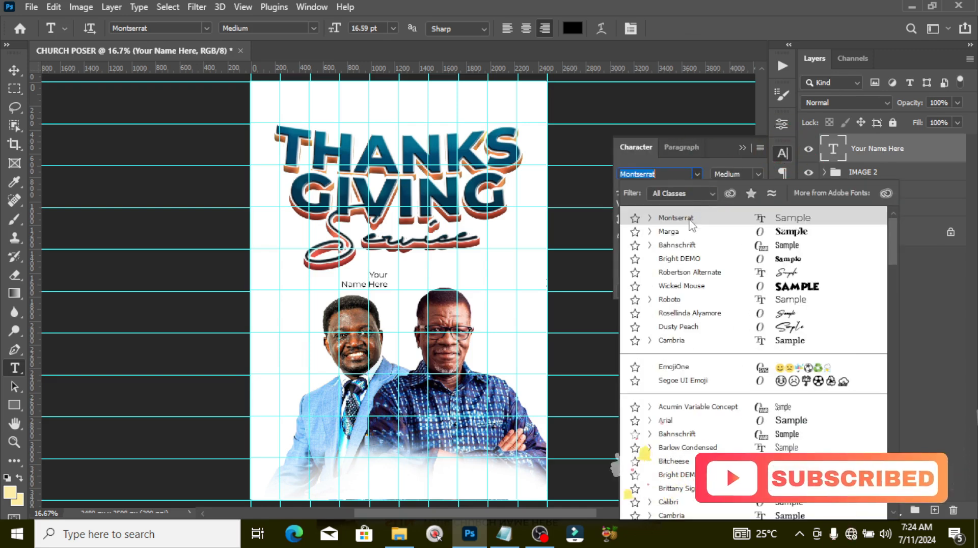
{"action": "left_click", "coordinate": [758, 173]}
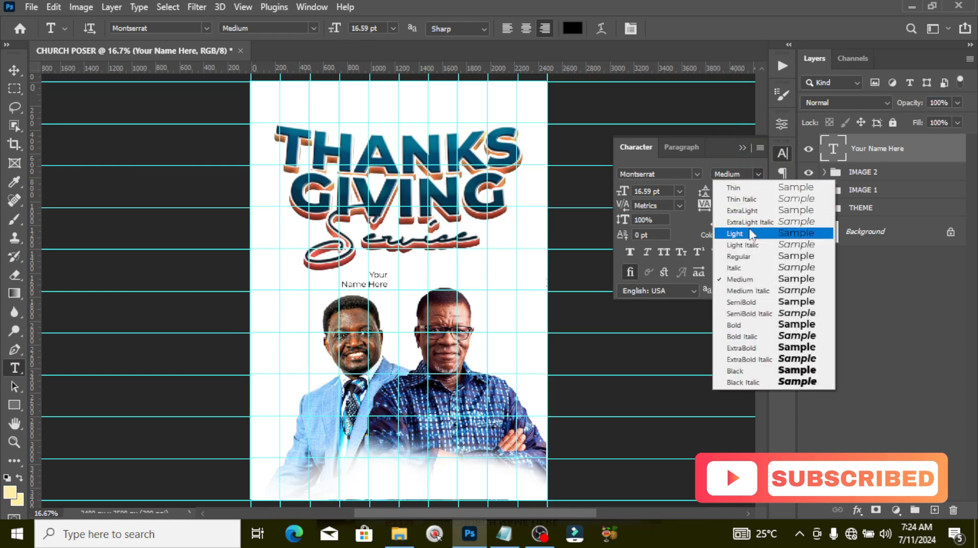
{"action": "left_click", "coordinate": [739, 326]}
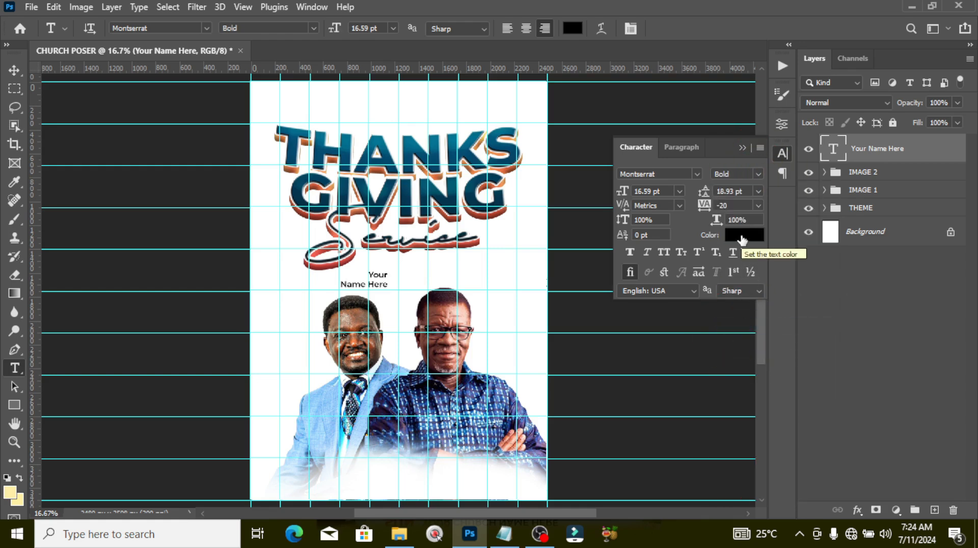
Step: Set the "Your Name Here" text's leading to 14 pt, font size to 17 pt and tracking to -50
{"action": "left_click", "coordinate": [747, 190]}
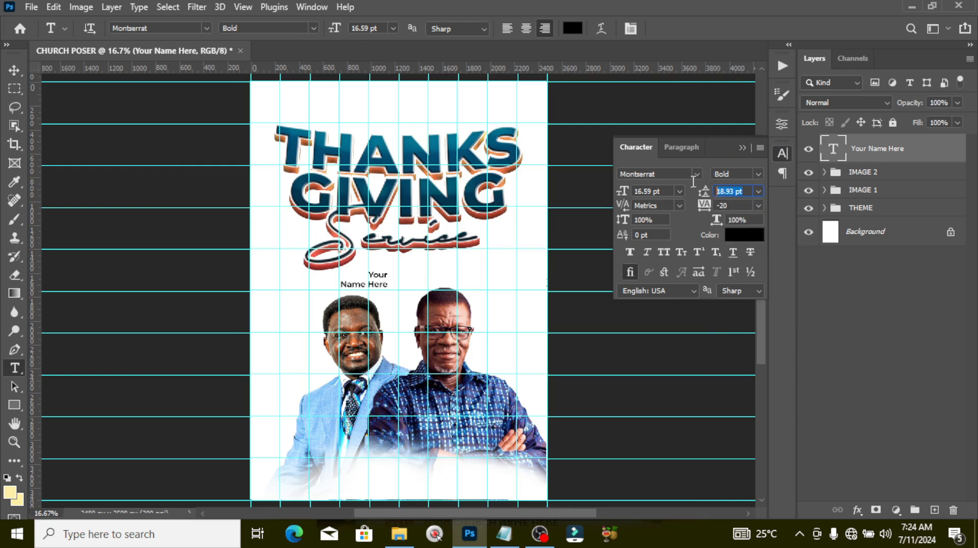
{"action": "type", "text": "14"}
{"action": "key", "text": "Return"}
{"action": "left_click", "coordinate": [670, 191]}
{"action": "type", "text": "1"}
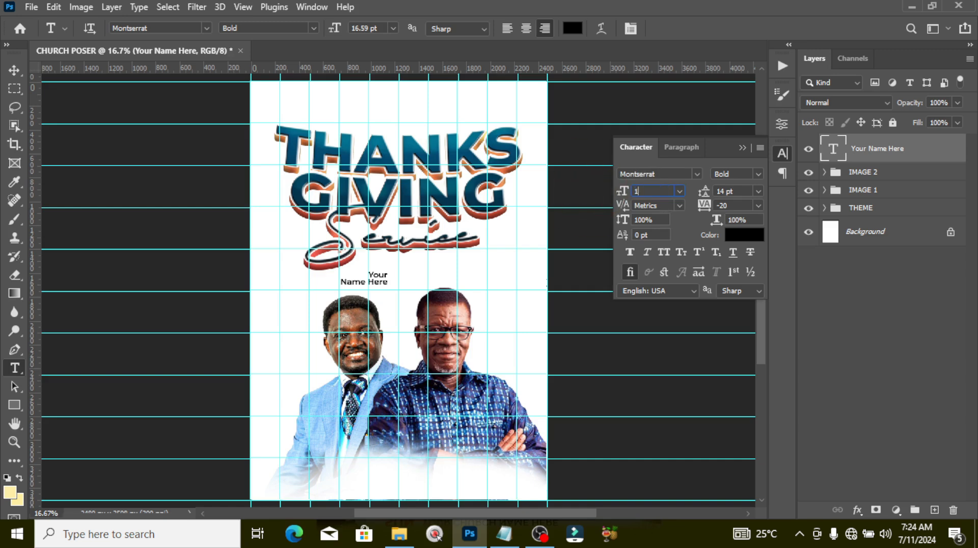
{"action": "type", "text": "7"}
{"action": "key", "text": "Return"}
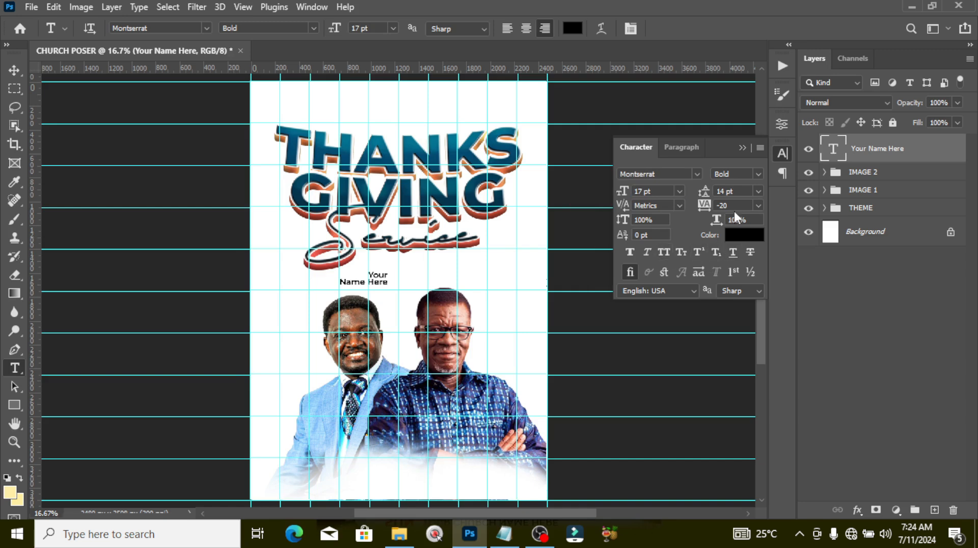
{"action": "left_click", "coordinate": [720, 205]}
{"action": "type", "text": "-"}
{"action": "key", "text": "Return"}
Step: Position the "Your Name Here" text beside the shoulder of the man in the light blue suit and place a copy beside the other man's face
{"action": "left_click", "coordinate": [14, 70]}
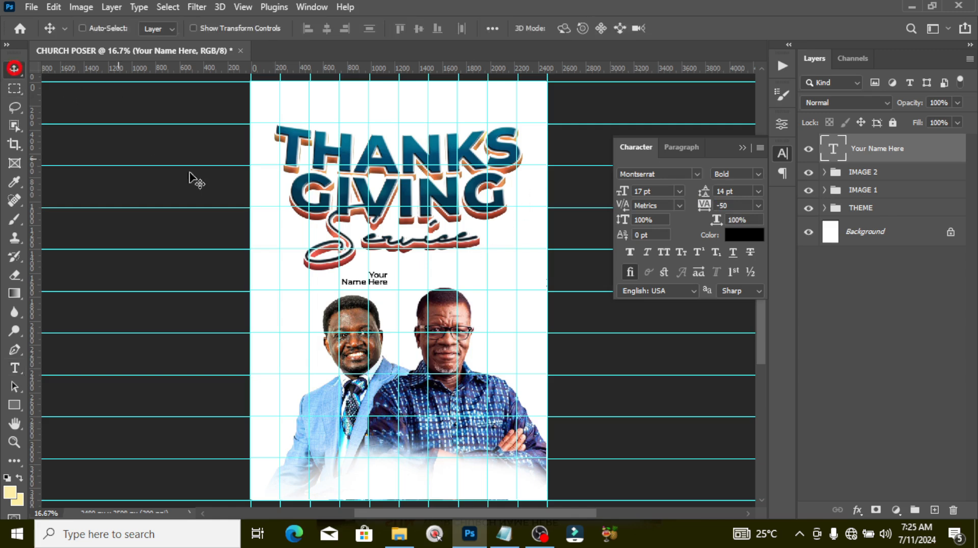
{"action": "left_click_drag", "start_coordinate": [377, 283], "coordinate": [524, 313]}
{"action": "key", "text": "shift+Down"}
{"action": "key", "text": "shift+Down"}
{"action": "key", "text": "shift+Down"}
{"action": "key", "text": "shift+Down"}
Step: Left-align the copied name text and reposition it close beside the face of the man with glasses
{"action": "left_click", "coordinate": [783, 174]}
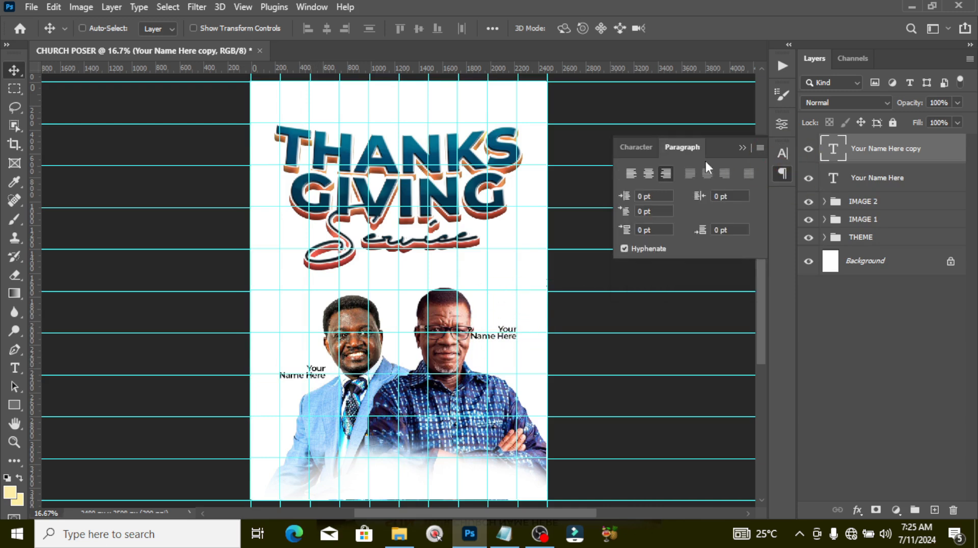
{"action": "left_click", "coordinate": [630, 175]}
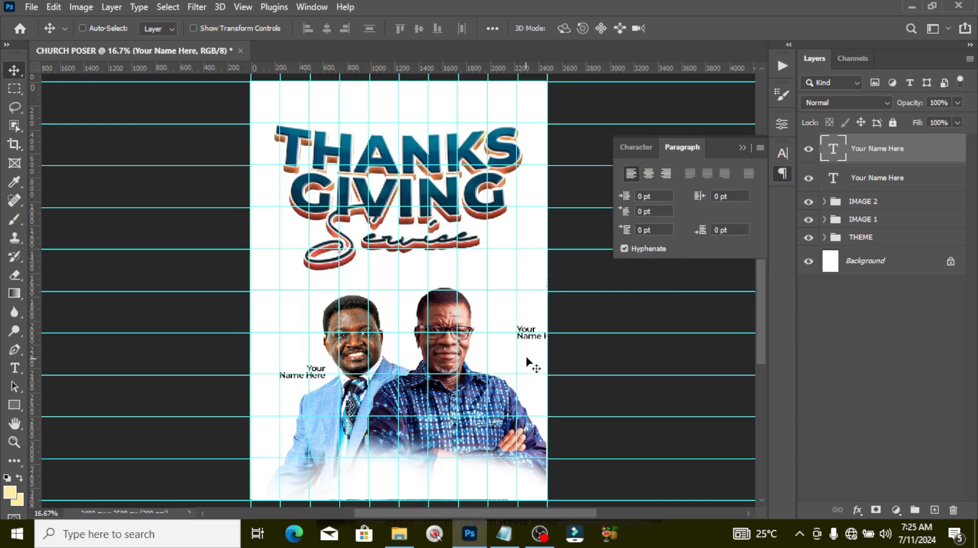
{"action": "left_click_drag", "start_coordinate": [529, 341], "coordinate": [489, 352]}
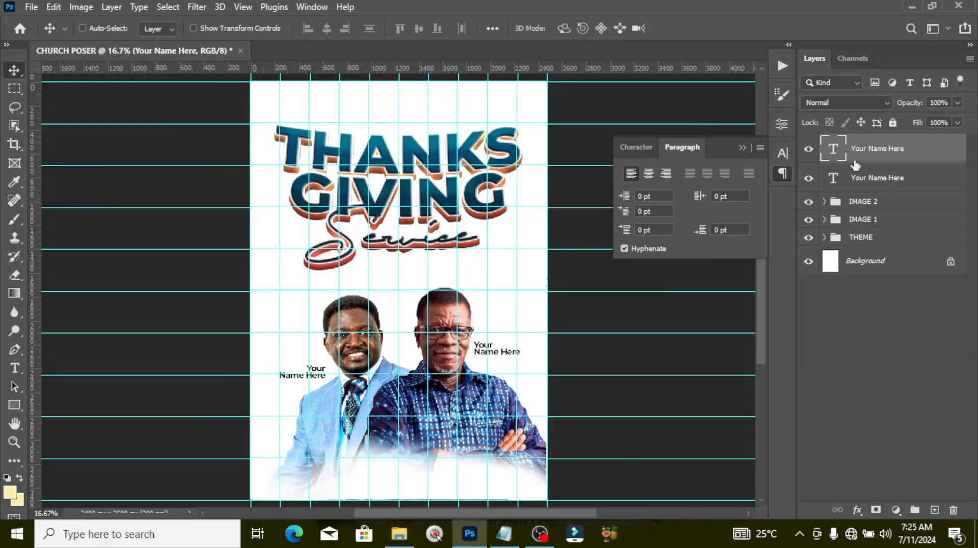
Step: Put the left-aligned name layer into the IMAGE 2 group and the other into IMAGE 1, checking both by toggling group visibility
{"action": "left_click_drag", "start_coordinate": [853, 149], "coordinate": [853, 203]}
{"action": "left_click_drag", "start_coordinate": [866, 153], "coordinate": [862, 191]}
{"action": "left_click", "coordinate": [809, 161]}
{"action": "left_click", "coordinate": [809, 160]}
{"action": "left_click", "coordinate": [809, 144]}
{"action": "left_click", "coordinate": [809, 144]}
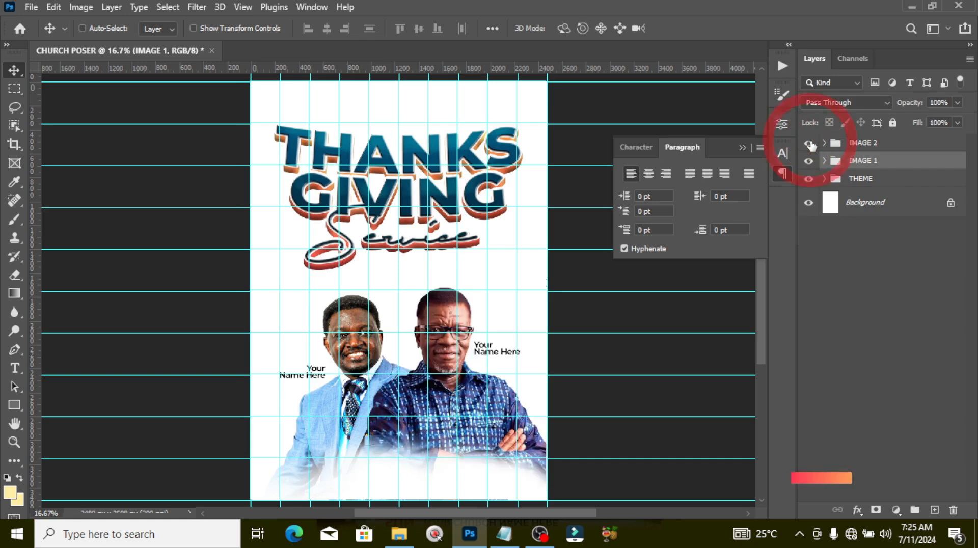
Step: Draw a rectangle about 1972 × 692 px above the IMAGE 2 group, covering the portraits' lower part, and fill it with ffffff
{"action": "left_click", "coordinate": [859, 143]}
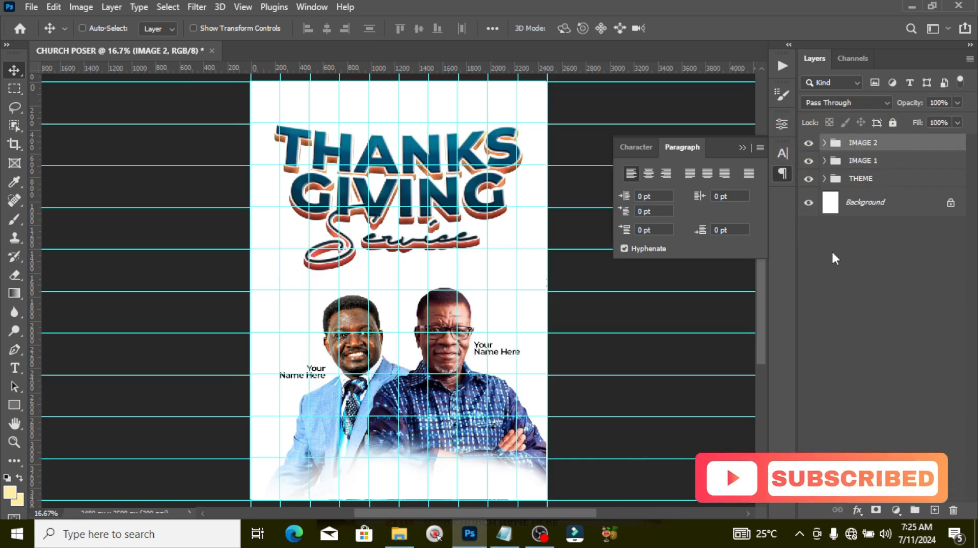
{"action": "left_click", "coordinate": [8, 405]}
{"action": "key", "text": "ctrl+minus"}
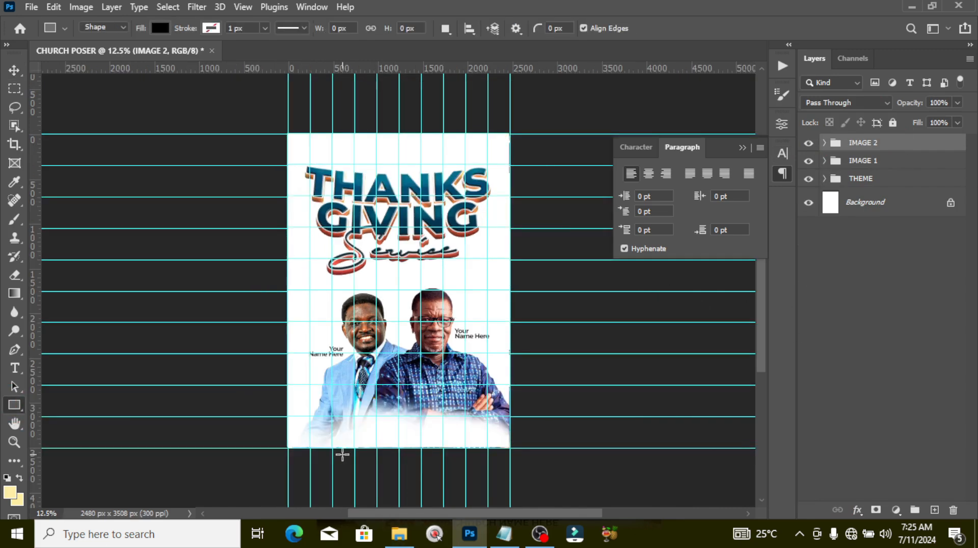
{"action": "left_click_drag", "start_coordinate": [320, 458], "coordinate": [497, 396]}
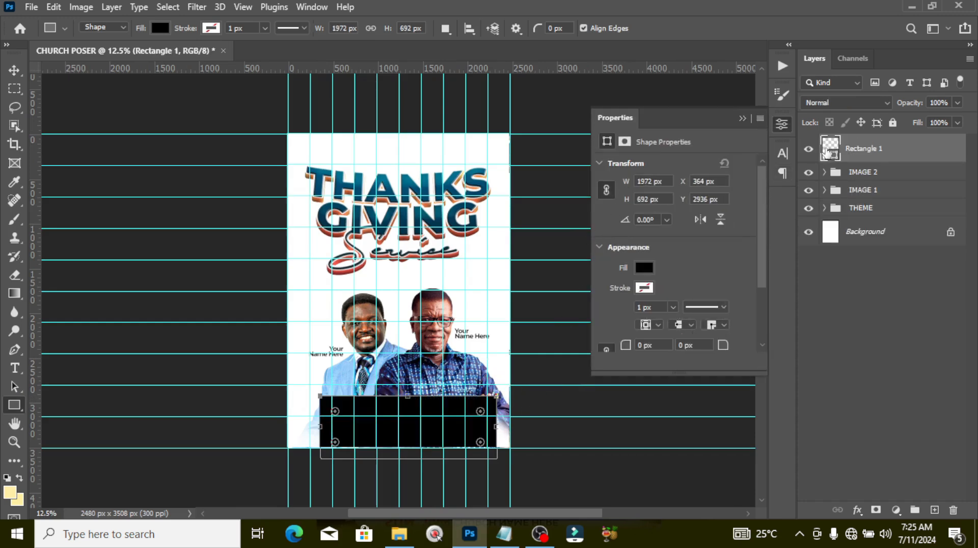
{"action": "double_click", "coordinate": [828, 149]}
{"action": "type", "text": "ffffff"}
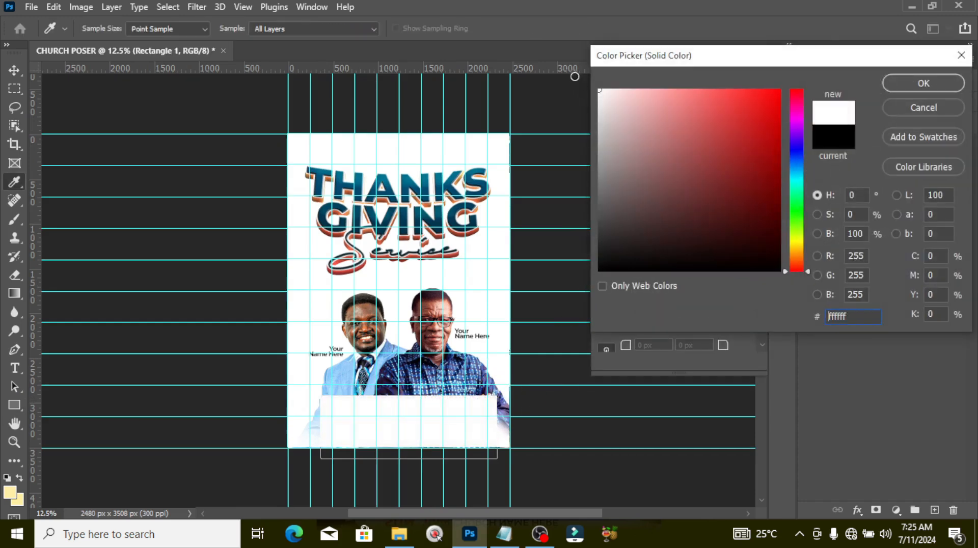
{"action": "left_click", "coordinate": [903, 84]}
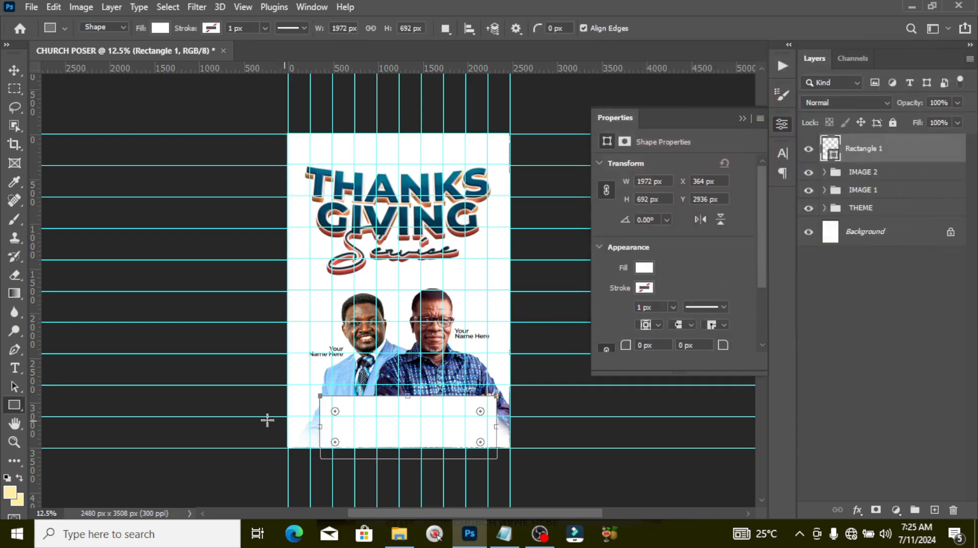
{"action": "left_click", "coordinate": [8, 405]}
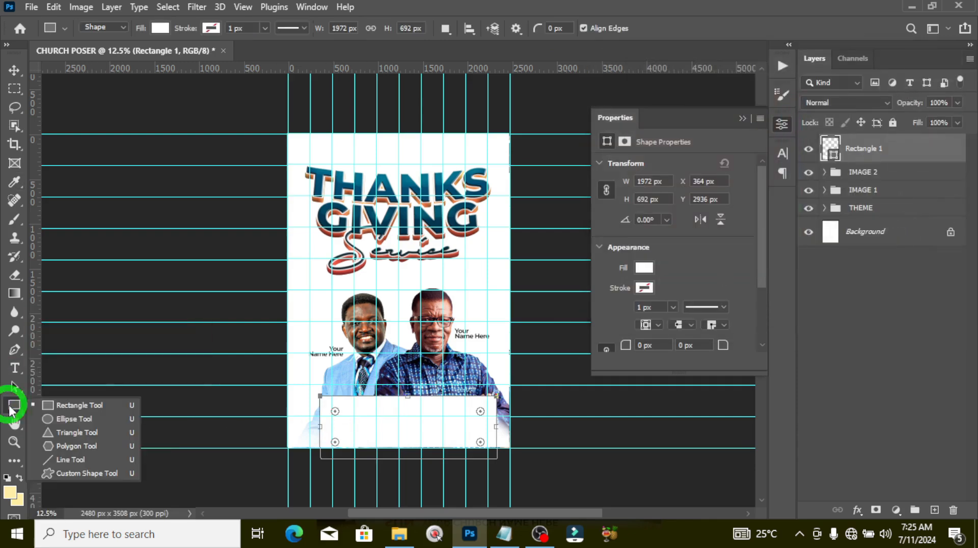
{"action": "left_click", "coordinate": [65, 405]}
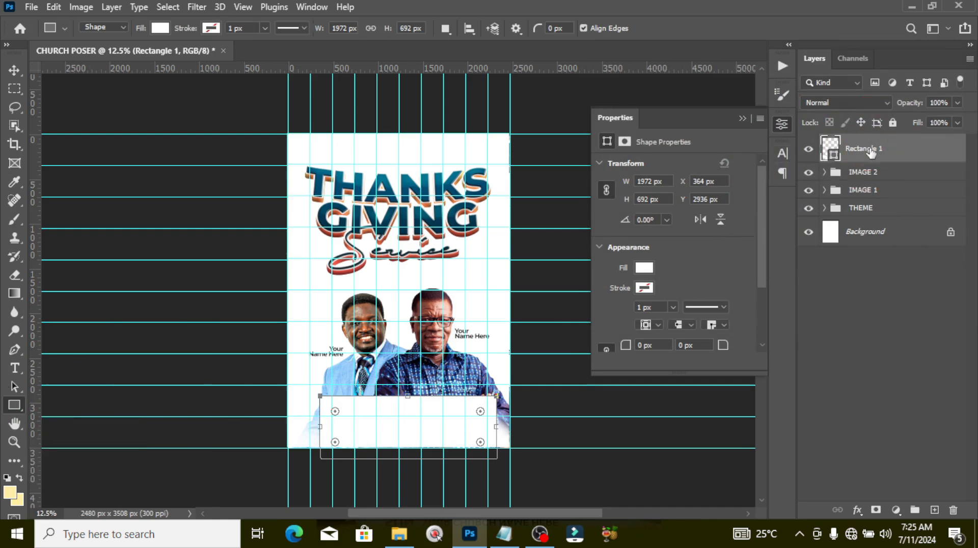
{"action": "key", "text": "v"}
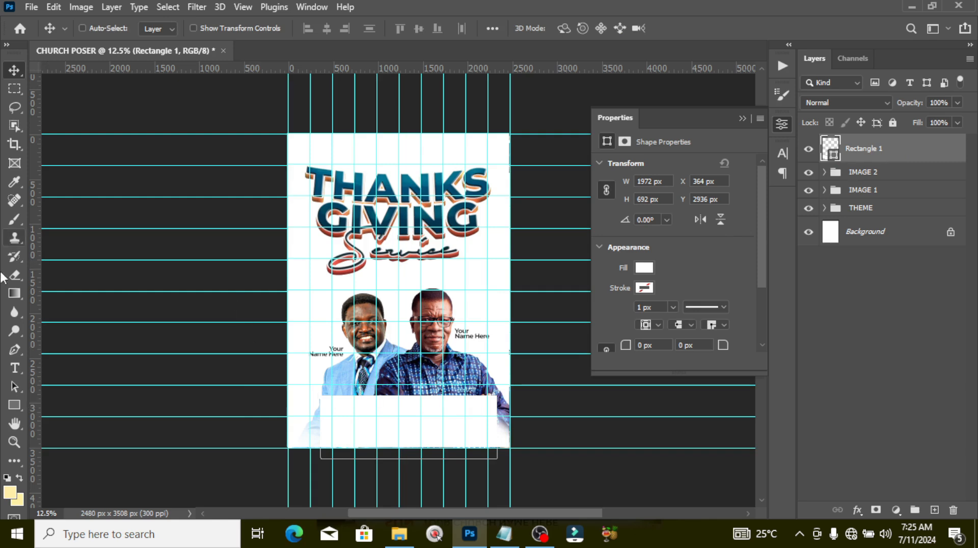
Step: Add a text layer over the portraits containing "YOUR CHURCH NAME here" copied from the Notepad text notes
{"action": "left_click", "coordinate": [15, 371]}
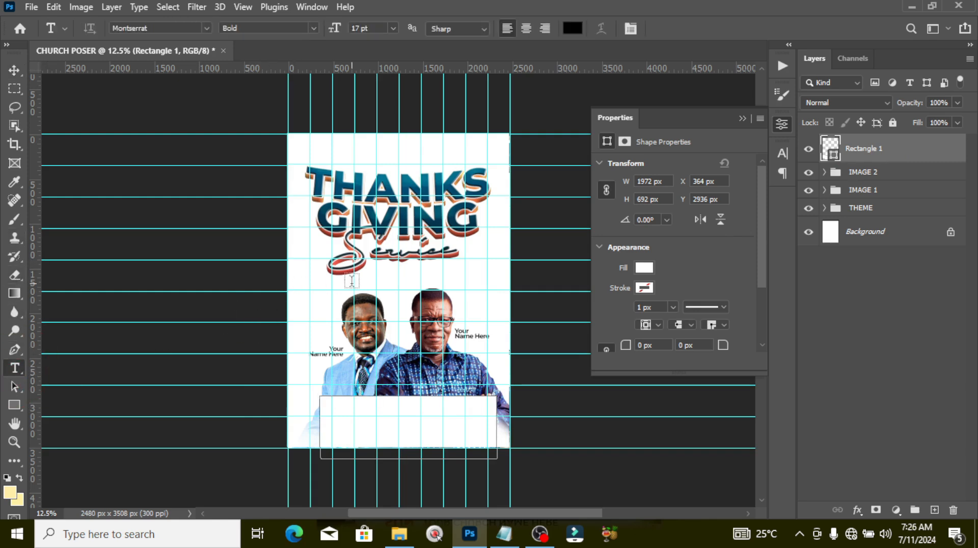
{"action": "left_click", "coordinate": [324, 302]}
{"action": "left_click", "coordinate": [498, 534]}
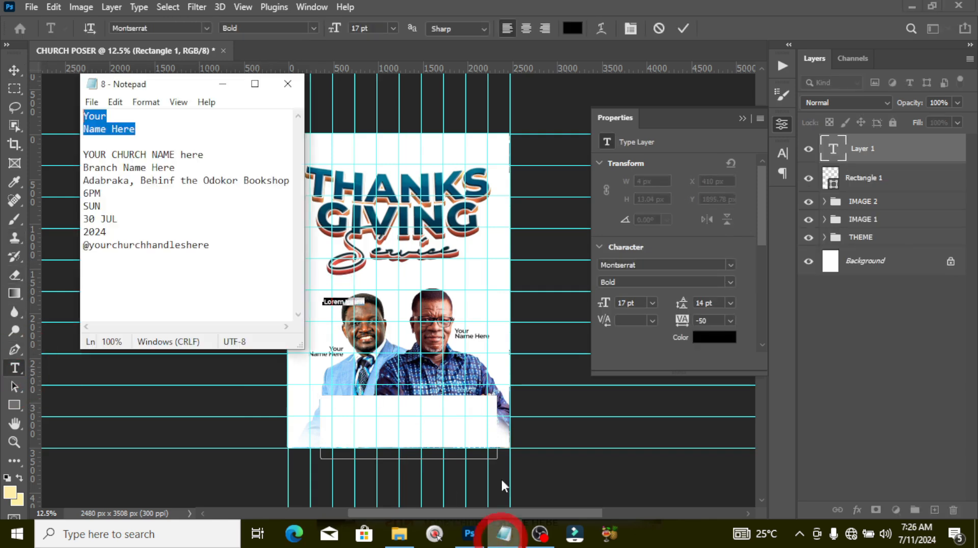
{"action": "left_click_drag", "start_coordinate": [206, 154], "coordinate": [72, 159]}
{"action": "key", "text": "ctrl+c"}
{"action": "left_click", "coordinate": [469, 534]}
{"action": "key", "text": "ctrl+v"}
{"action": "key", "text": "ctrl+Return"}
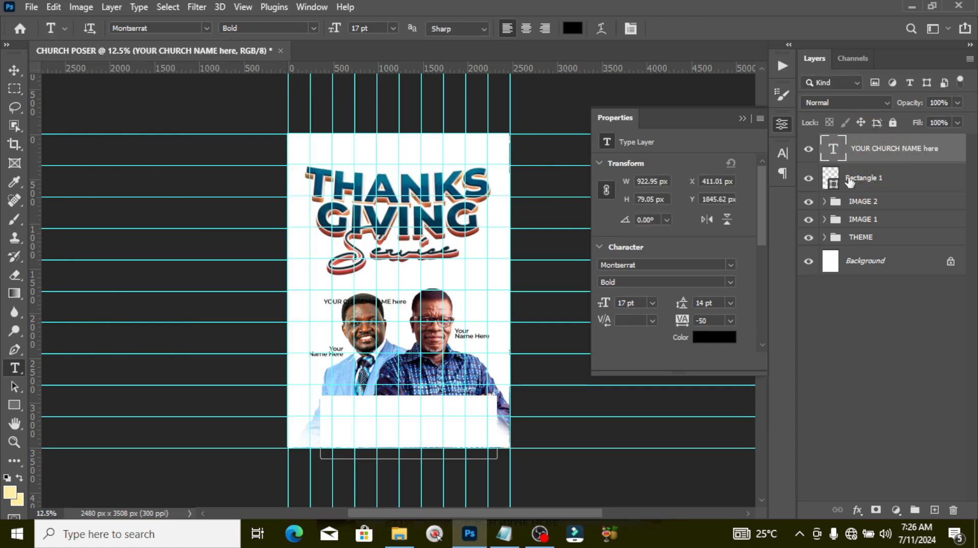
Step: Move the church name text down into the upper part of the white rectangle
{"action": "key", "text": "ctrl+plus"}
{"action": "scroll", "coordinate": [242, 234], "scroll_direction": "down", "scroll_amount": 5}
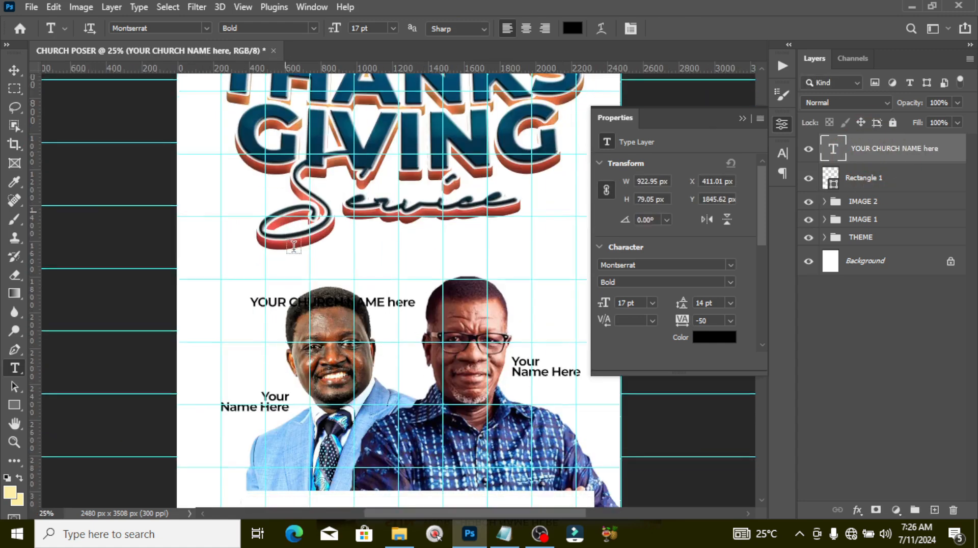
{"action": "left_click", "coordinate": [14, 70]}
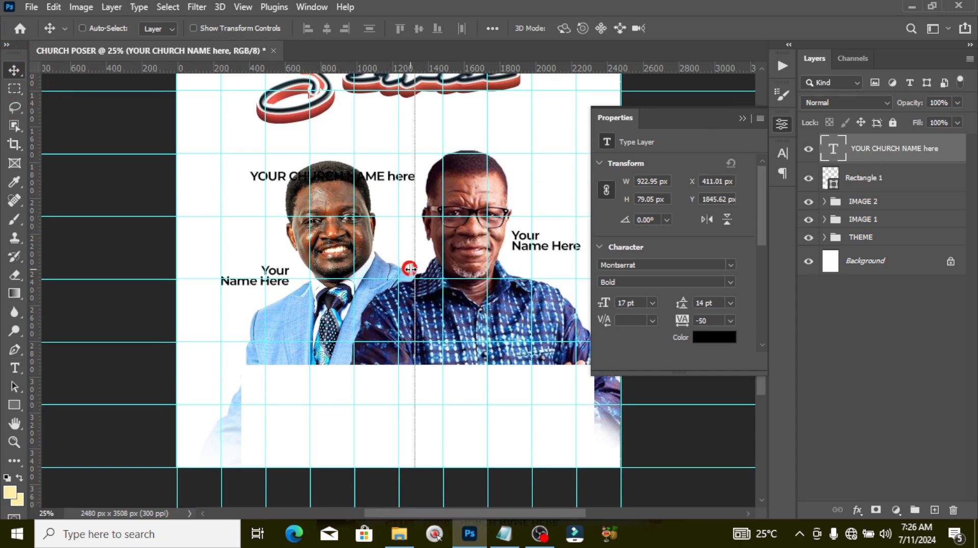
{"action": "key", "text": "ctrl"}
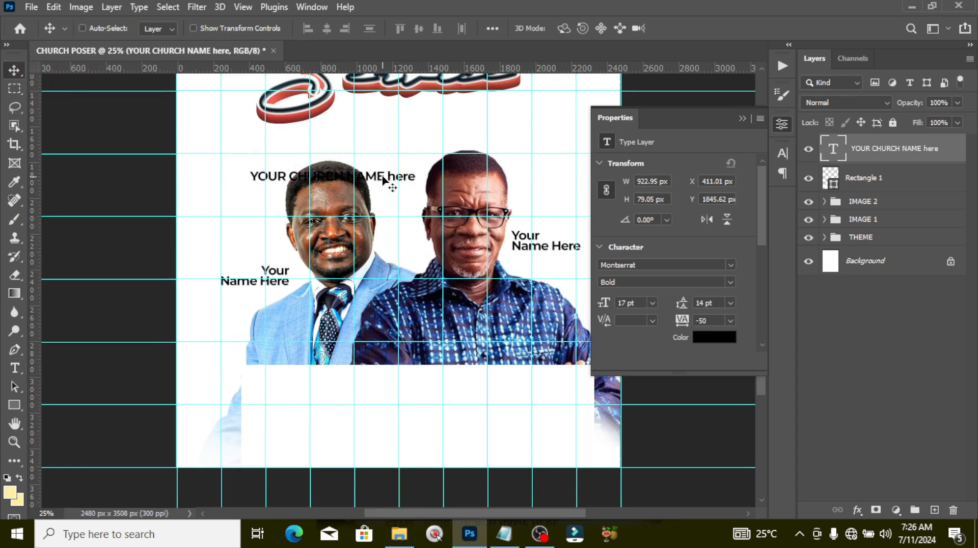
{"action": "left_click_drag", "start_coordinate": [388, 183], "coordinate": [470, 405]}
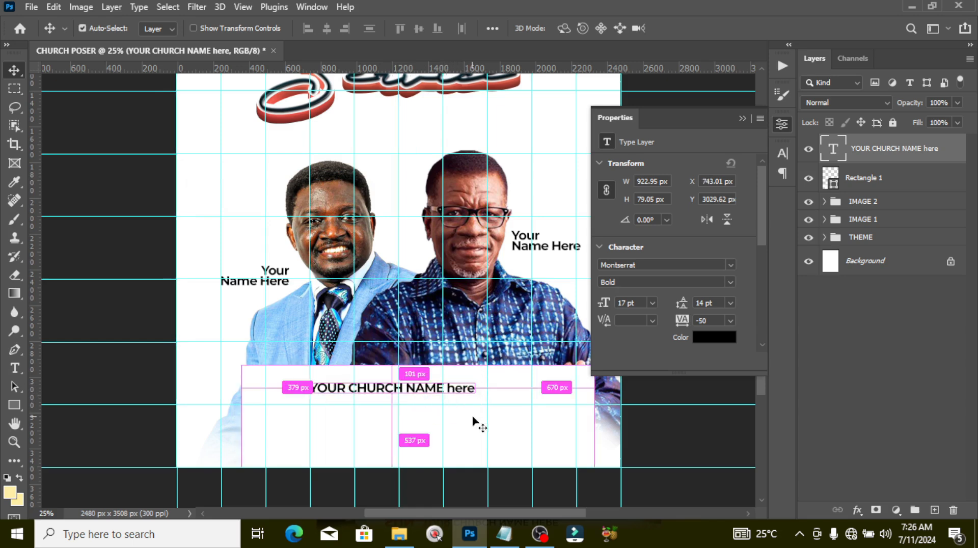
Step: Scale the church name text up proportionally to about 106%
{"action": "key", "text": "ctrl+t"}
{"action": "left_click_drag", "start_coordinate": [474, 396], "coordinate": [484, 397]}
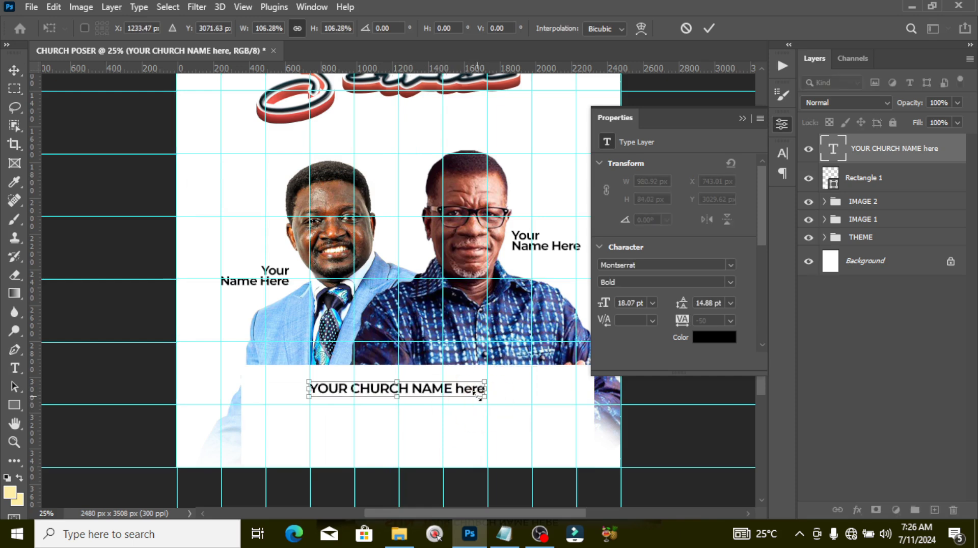
{"action": "key", "text": "ctrl+plus"}
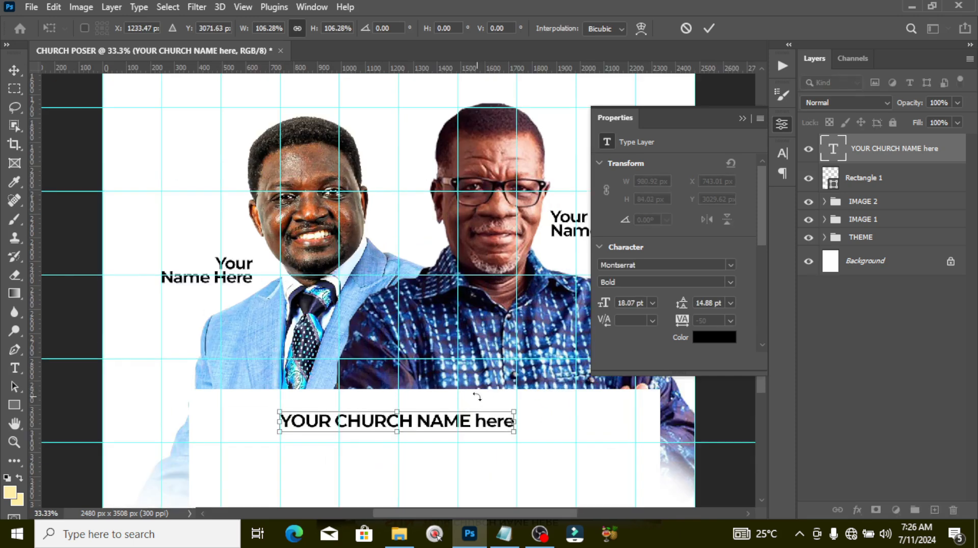
{"action": "key", "text": "ctrl+plus"}
{"action": "left_click", "coordinate": [741, 118]}
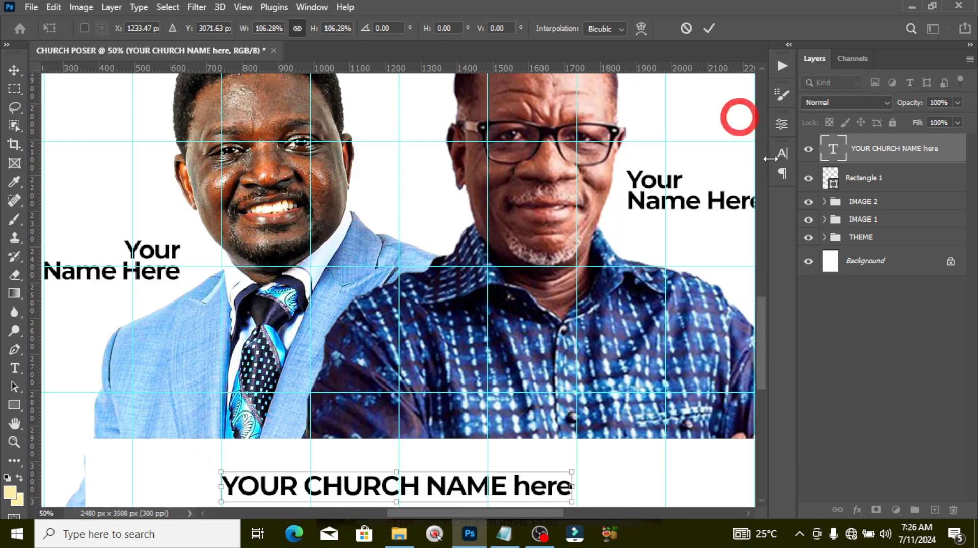
{"action": "left_click_drag", "start_coordinate": [765, 314], "coordinate": [765, 359]}
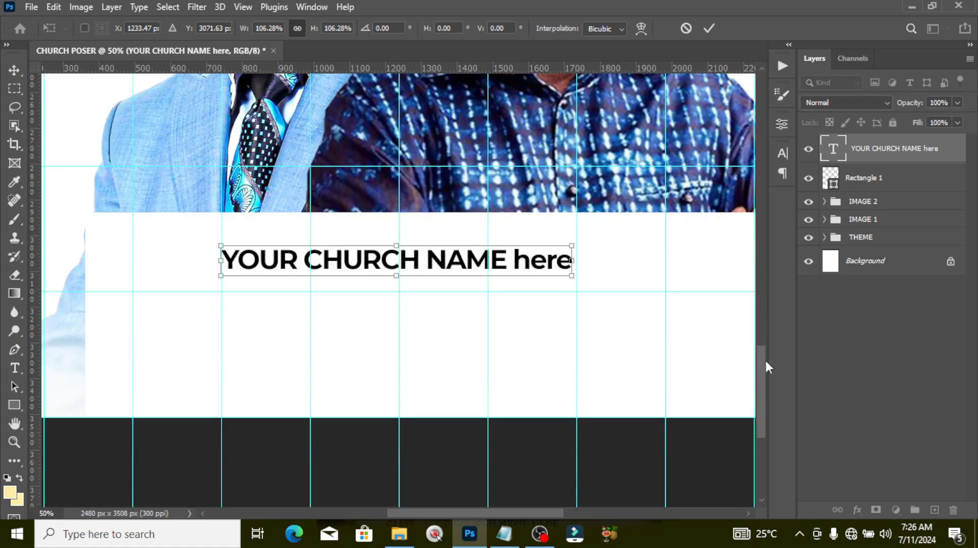
{"action": "key", "text": "Return"}
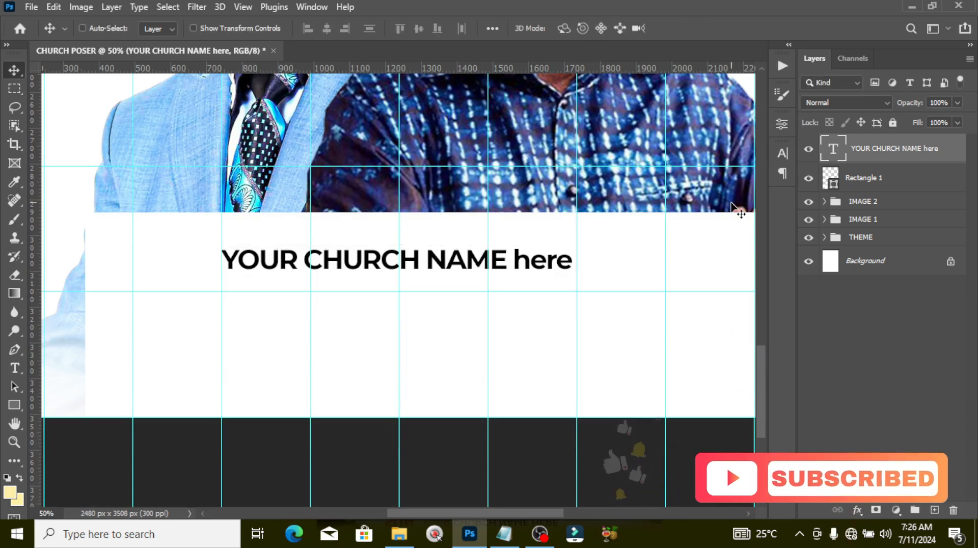
Step: Set the church name text to SemiBold and apply All Caps
{"action": "left_click", "coordinate": [780, 153]}
{"action": "left_click", "coordinate": [757, 174]}
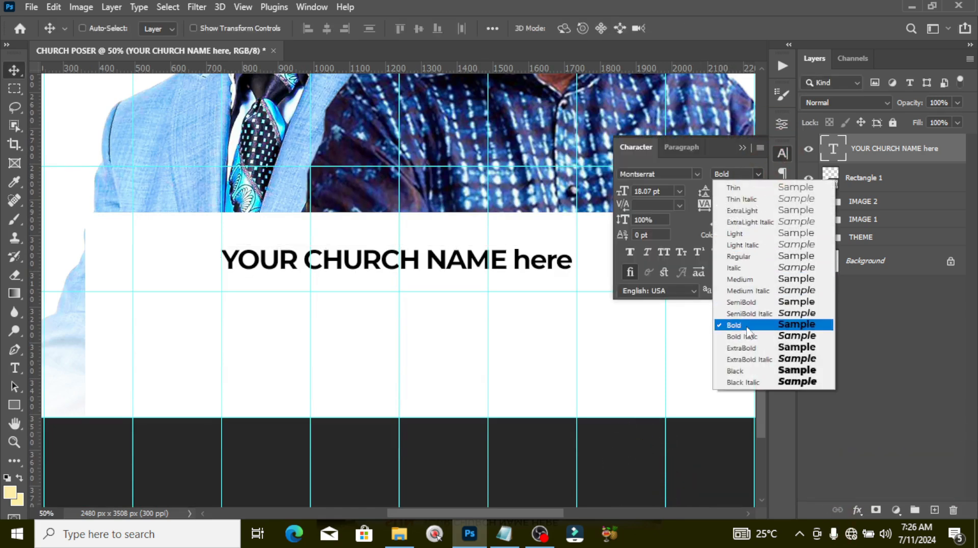
{"action": "left_click", "coordinate": [743, 303]}
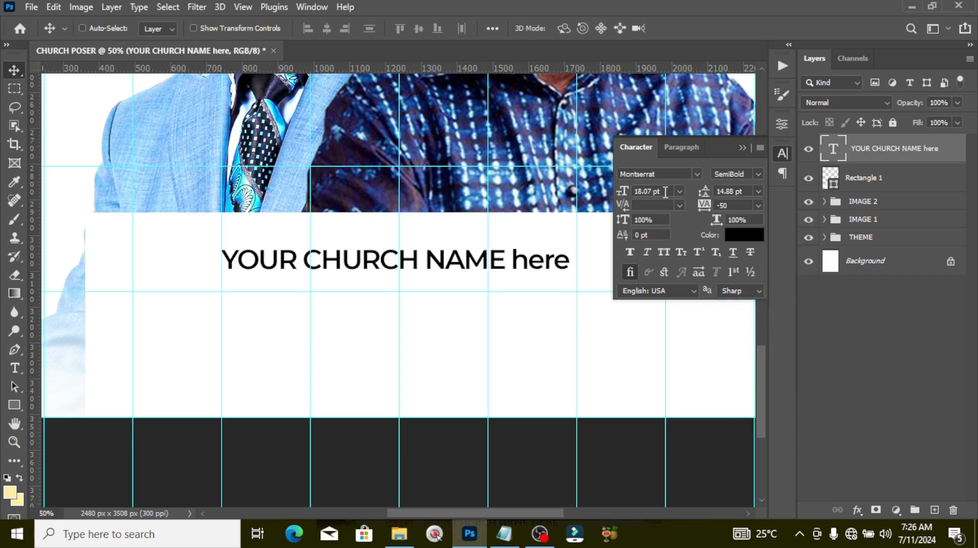
{"action": "left_click", "coordinate": [663, 251]}
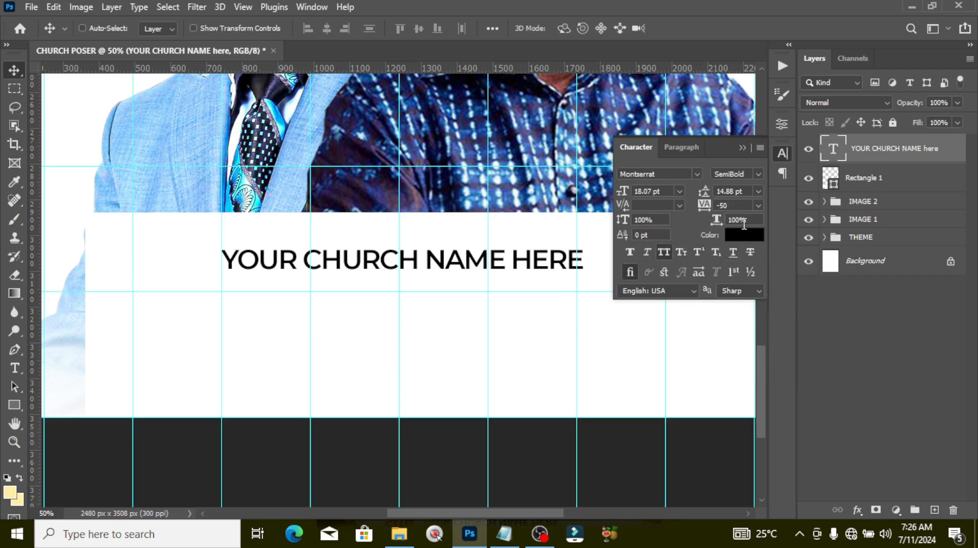
Step: Set the church name text's horizontal scale to 105% and scale it down to about 16.91 pt to fit between the vertical guides
{"action": "type", "text": "1"}
{"action": "key", "text": "Return"}
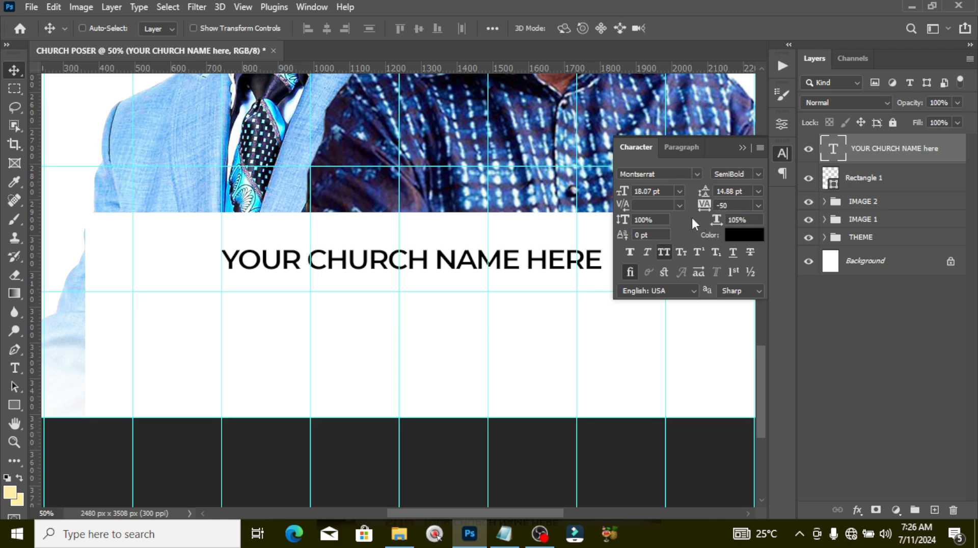
{"action": "left_click", "coordinate": [882, 147]}
{"action": "key", "text": "ctrl+t"}
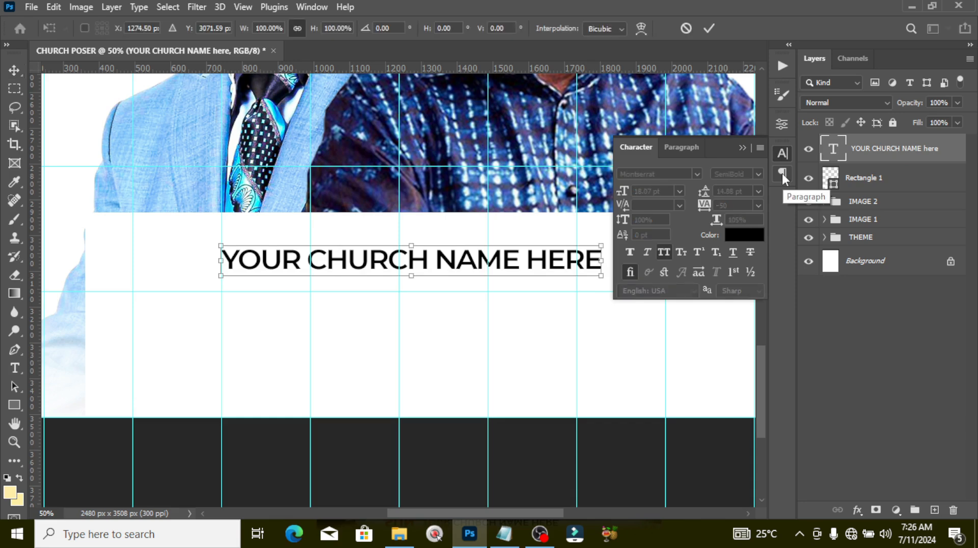
{"action": "left_click", "coordinate": [742, 148]}
{"action": "left_click_drag", "start_coordinate": [604, 276], "coordinate": [580, 263]}
{"action": "key", "text": "Return"}
{"action": "key", "text": "ctrl+semicolon"}
{"action": "left_click_drag", "start_coordinate": [474, 281], "coordinate": [459, 313]}
{"action": "key", "text": "ctrl+z"}
{"action": "key", "text": "ctrl+semicolon"}
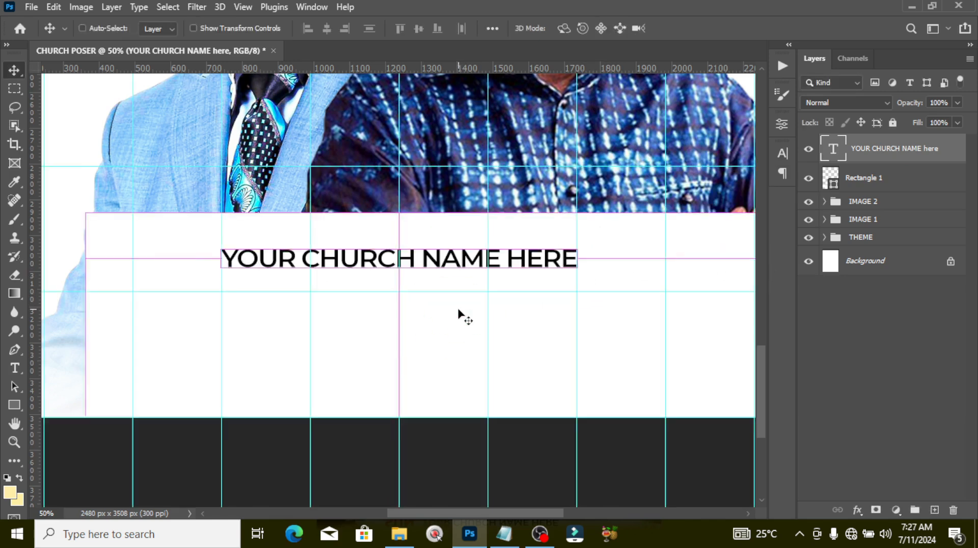
Step: Duplicate the church name text just below itself and replace the copy's wording with "Branch Name Here" from the Notepad notes
{"action": "key", "text": "ctrl+j"}
{"action": "left_click_drag", "start_coordinate": [441, 268], "coordinate": [439, 303]}
{"action": "left_click", "coordinate": [504, 534]}
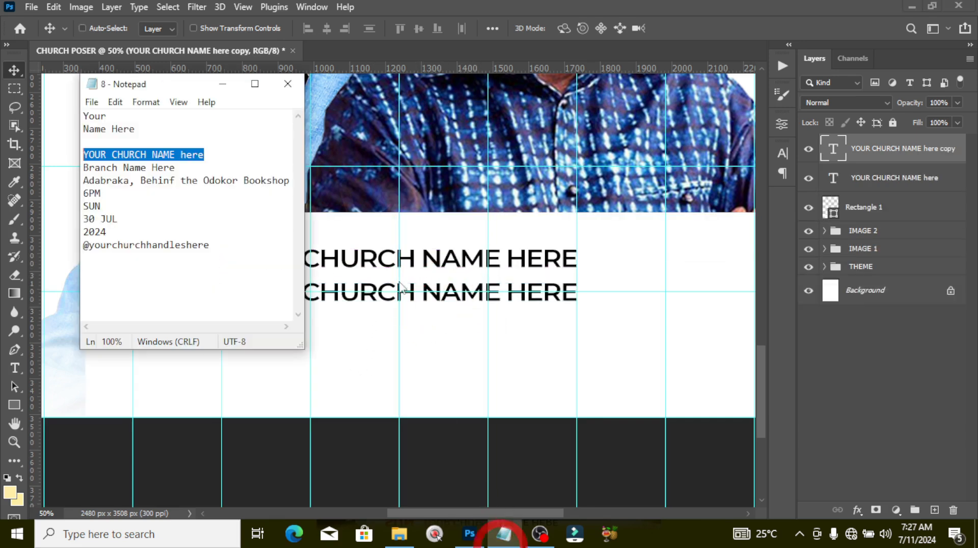
{"action": "left_click", "coordinate": [176, 164]}
{"action": "left_click_drag", "start_coordinate": [176, 164], "coordinate": [76, 165]}
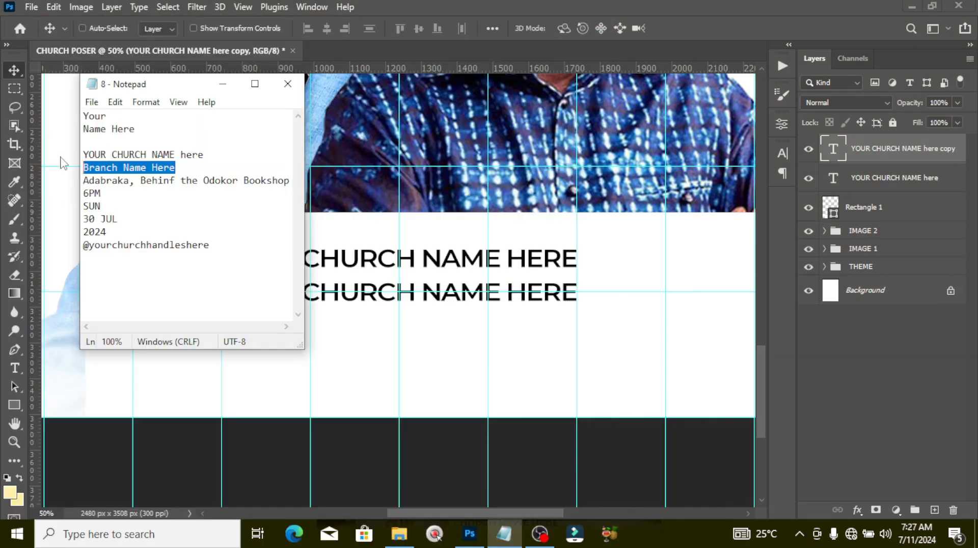
{"action": "left_click", "coordinate": [433, 5]}
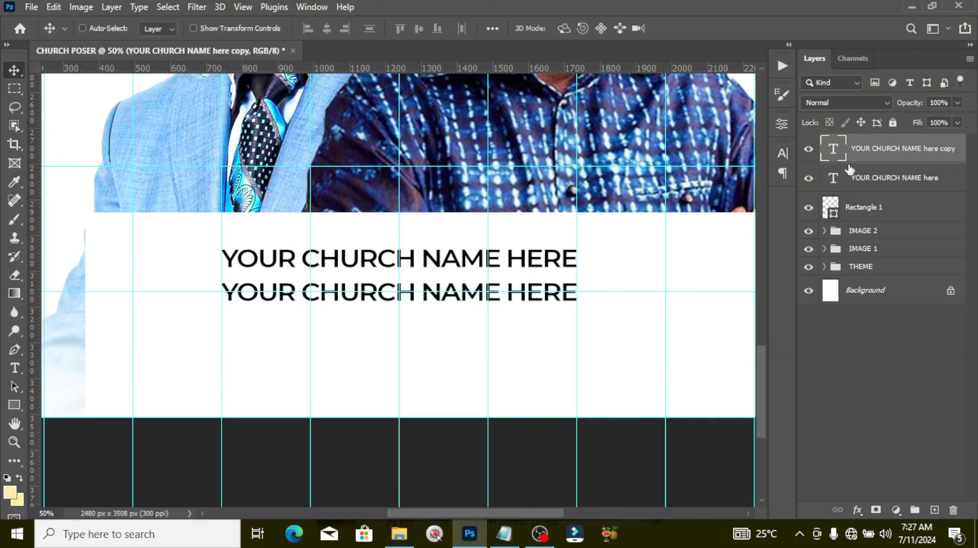
{"action": "double_click", "coordinate": [833, 152]}
{"action": "key", "text": "ctrl+v"}
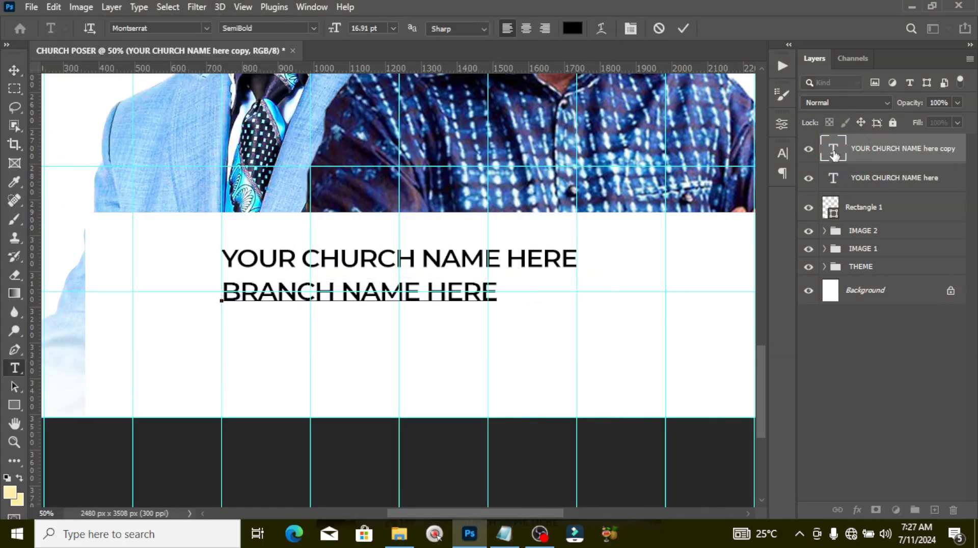
{"action": "key", "text": "ctrl+Return"}
Step: Turn off All Caps for the branch name text and keep its font style at SemiBold
{"action": "left_click", "coordinate": [783, 153]}
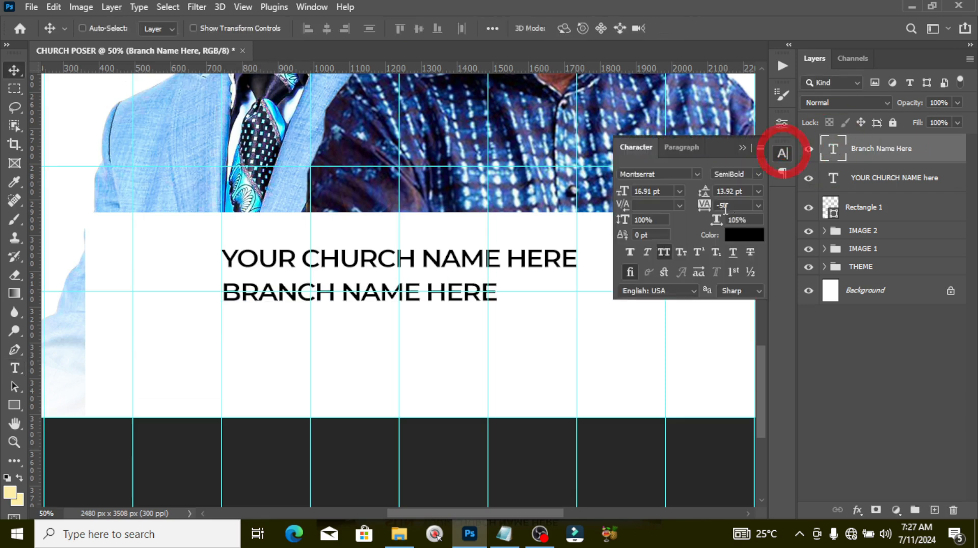
{"action": "left_click", "coordinate": [663, 253]}
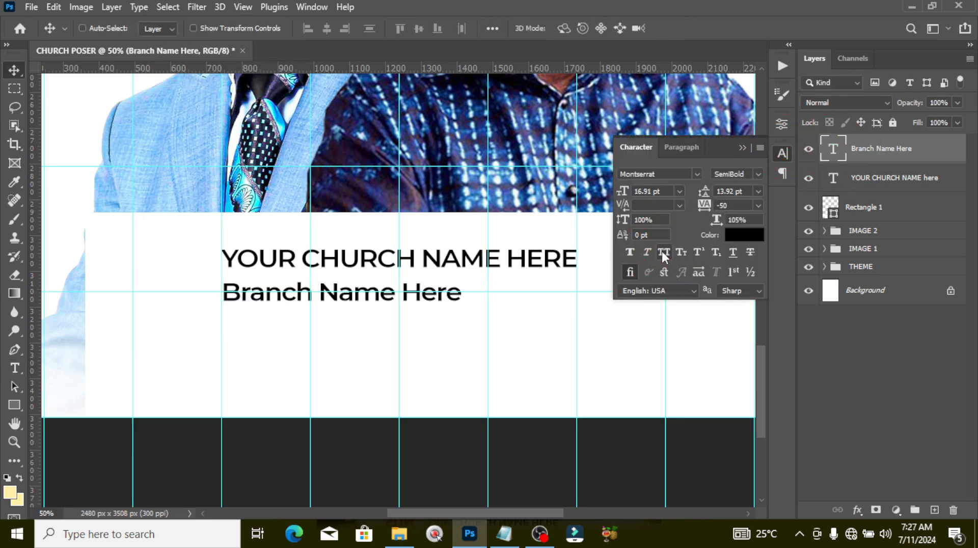
{"action": "left_click", "coordinate": [752, 174]}
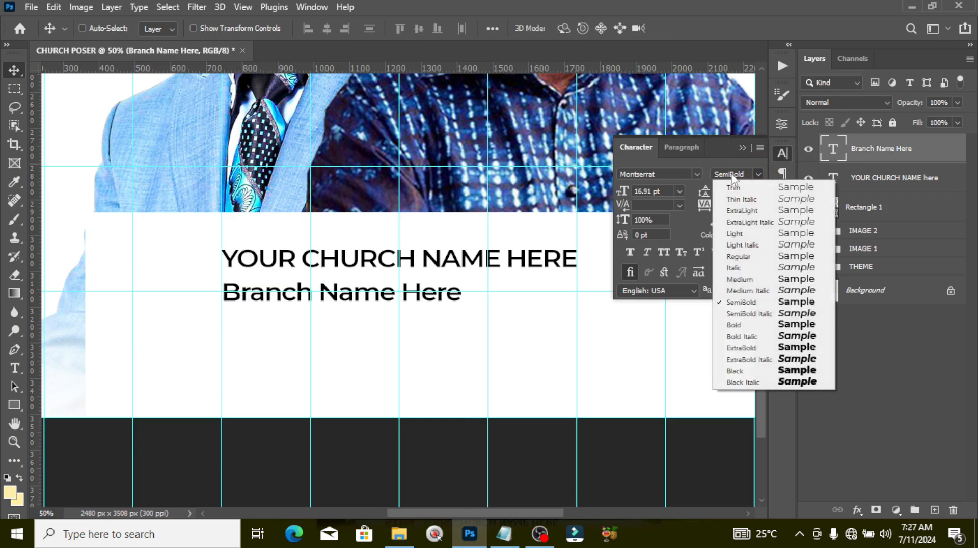
{"action": "left_click", "coordinate": [741, 302]}
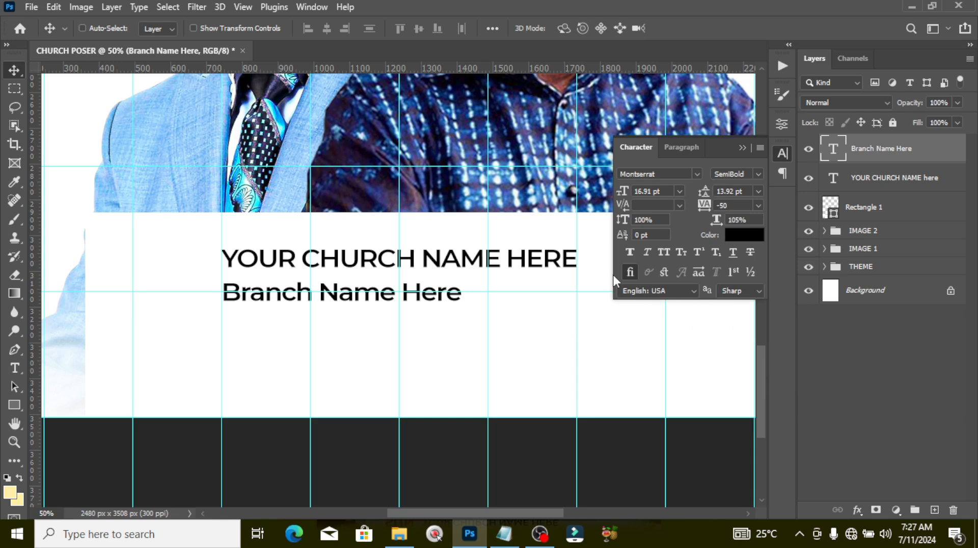
Step: Scale the branch name text up to about 24.95 pt to match the church name's width and nudge it up beneath that line
{"action": "key", "text": "ctrl+t"}
{"action": "left_click_drag", "start_coordinate": [461, 308], "coordinate": [572, 336]}
{"action": "key", "text": "Return"}
{"action": "key", "text": "Up"}
{"action": "key", "text": "Up"}
{"action": "key", "text": "Up"}
{"action": "key", "text": "Up"}
{"action": "key", "text": "Up"}
{"action": "key", "text": "Up"}
{"action": "key", "text": "Up"}
{"action": "key", "text": "Up"}
{"action": "key", "text": "Up"}
{"action": "key", "text": "Up"}
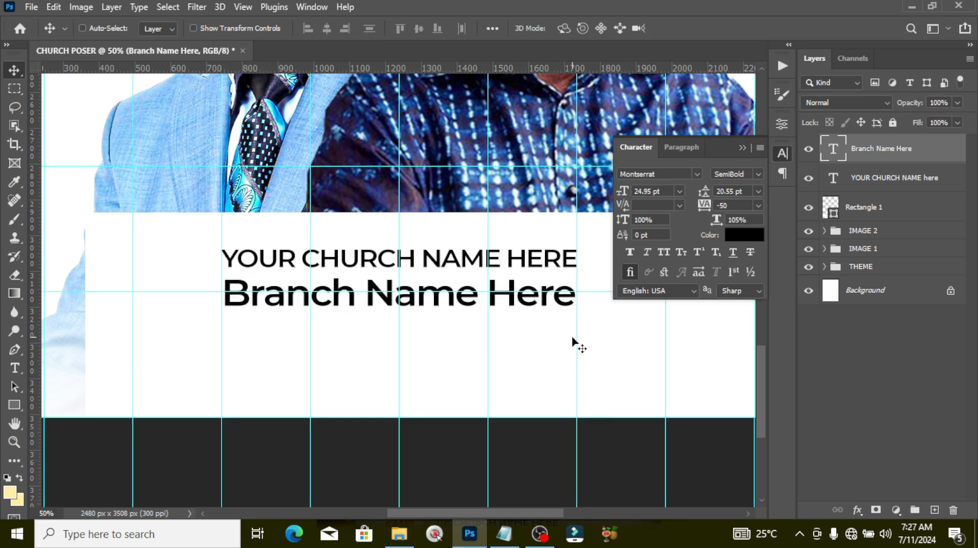
Step: Enlarge the branch name text slightly to about 25.16 pt so its start lines up with the church name
{"action": "key", "text": "ctrl+t"}
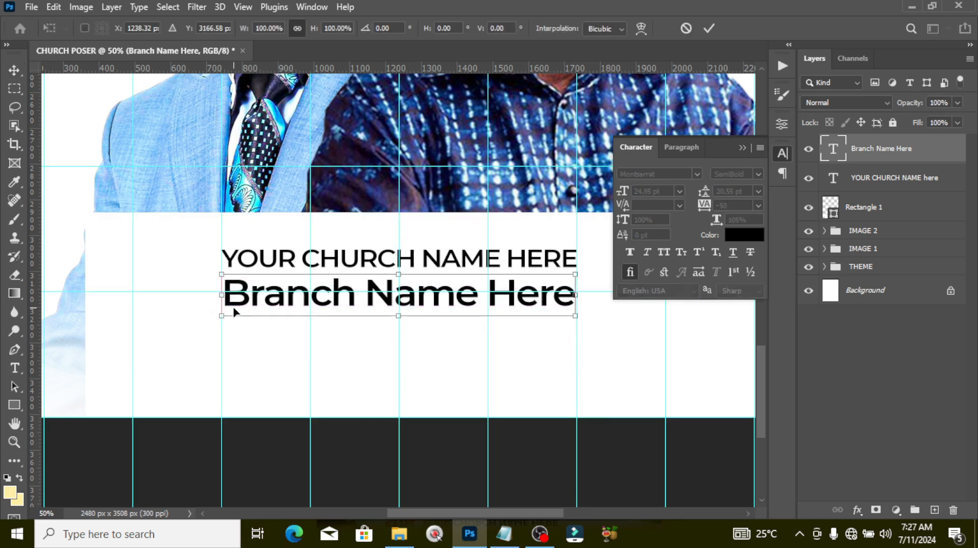
{"action": "left_click_drag", "start_coordinate": [221, 315], "coordinate": [218, 315]}
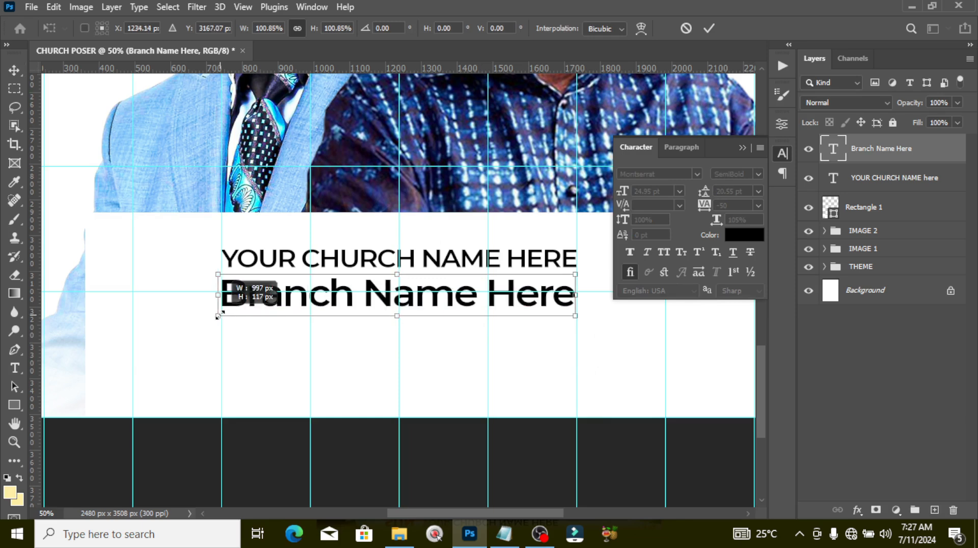
{"action": "key", "text": "Return"}
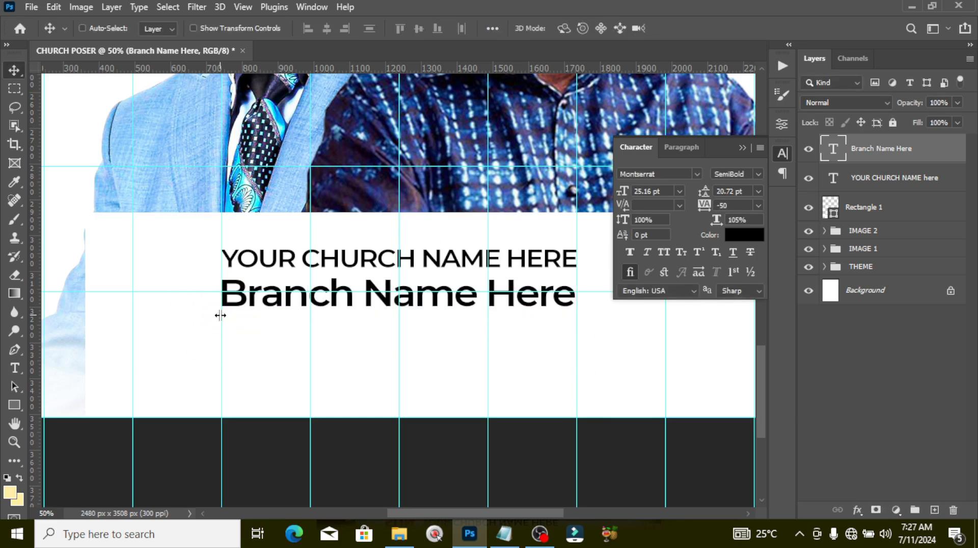
Step: Duplicate the branch name text below itself and replace the copy's wording with the church's address line from the Notepad notes
{"action": "key", "text": "ctrl+j"}
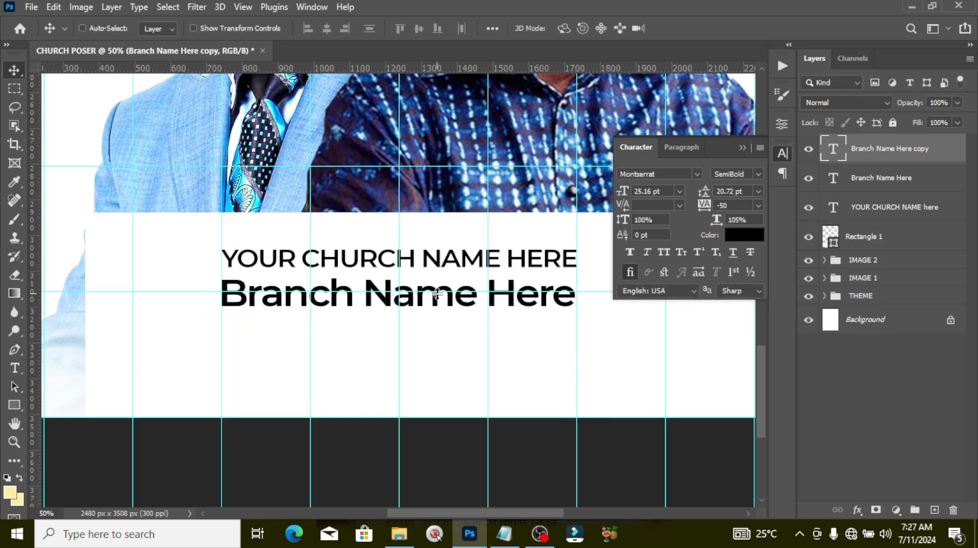
{"action": "left_click_drag", "start_coordinate": [448, 307], "coordinate": [468, 334]}
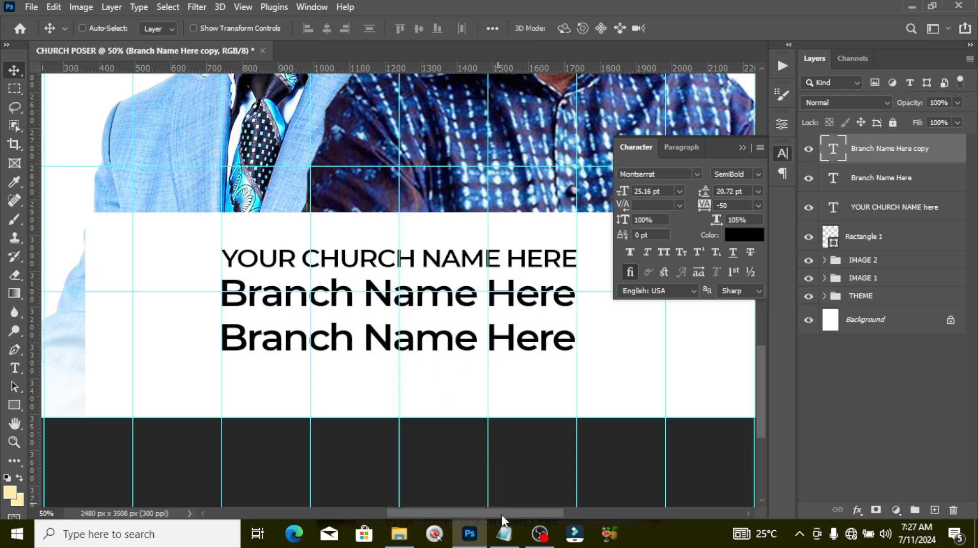
{"action": "left_click", "coordinate": [503, 533]}
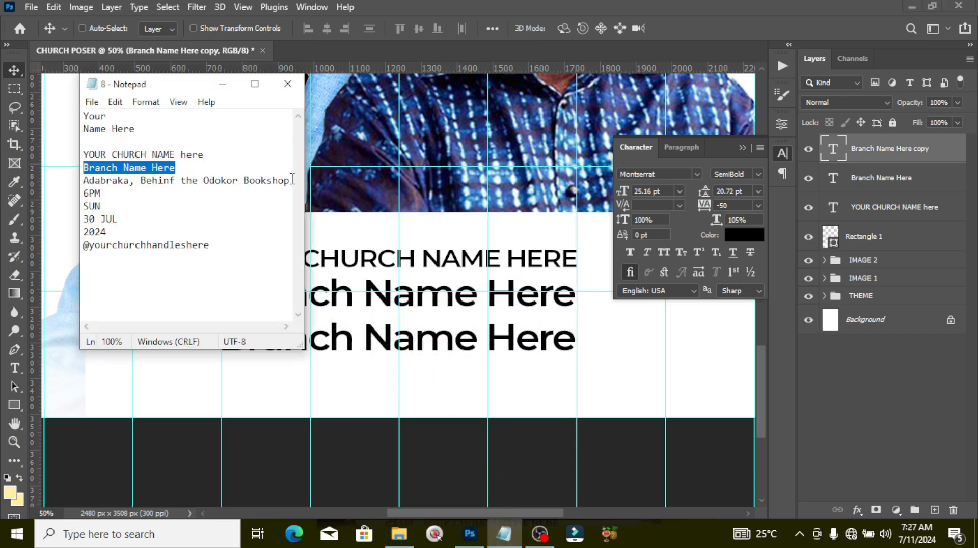
{"action": "left_click_drag", "start_coordinate": [84, 181], "coordinate": [310, 180]}
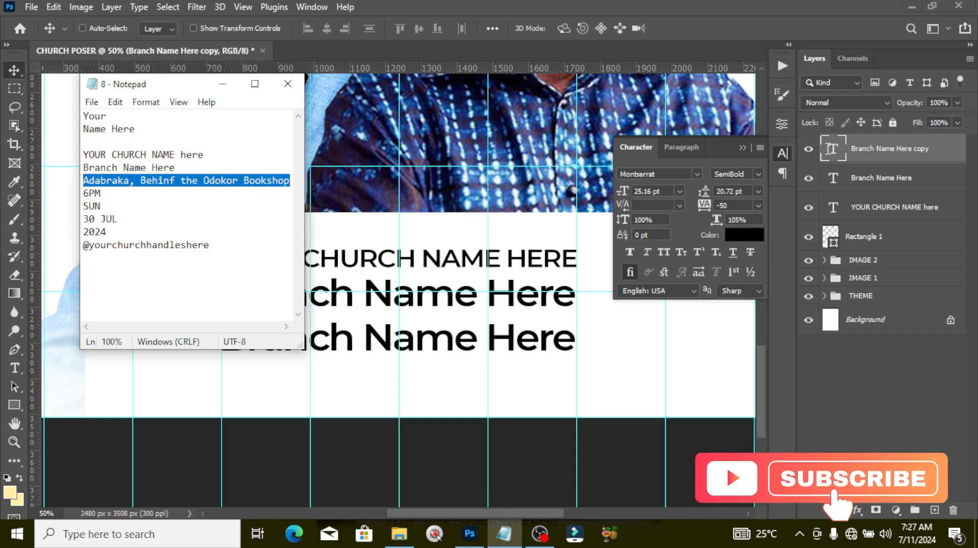
{"action": "left_click", "coordinate": [830, 147]}
{"action": "double_click", "coordinate": [830, 148]}
{"action": "key", "text": "ctrl+v"}
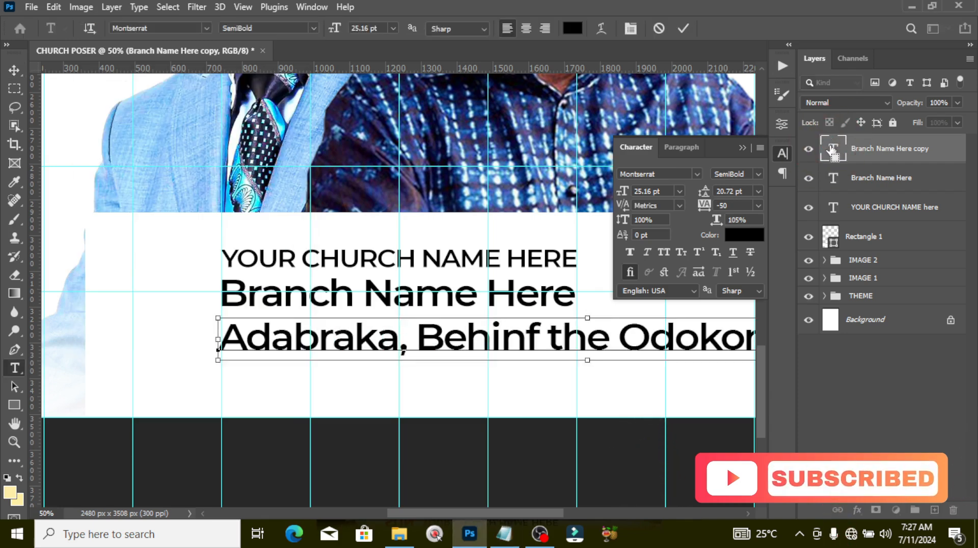
{"action": "key", "text": "ctrl+Return"}
{"action": "key", "text": "v"}
Step: Set the address text size to 10 pt, then scale it up about 122% to match the width of the lines above
{"action": "left_click", "coordinate": [654, 191]}
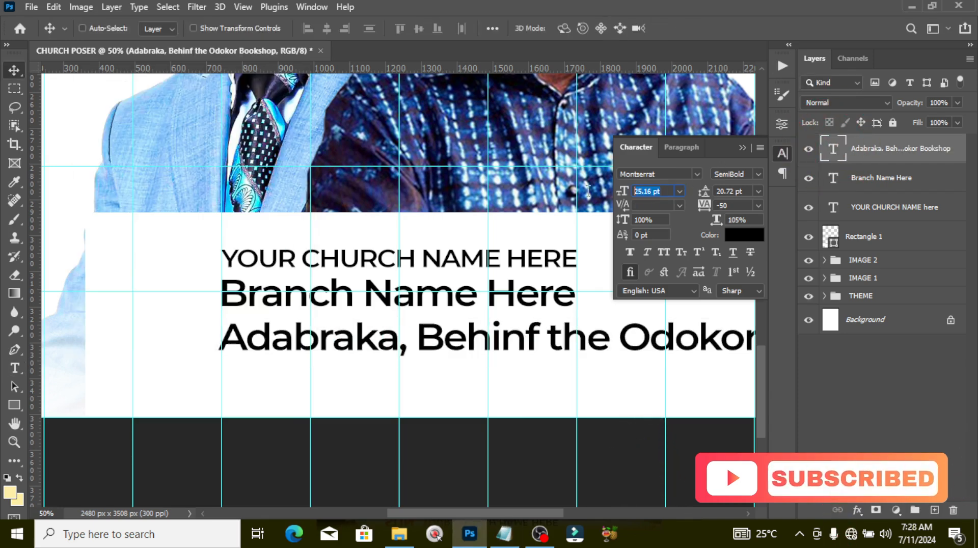
{"action": "type", "text": "10"}
{"action": "key", "text": "Return"}
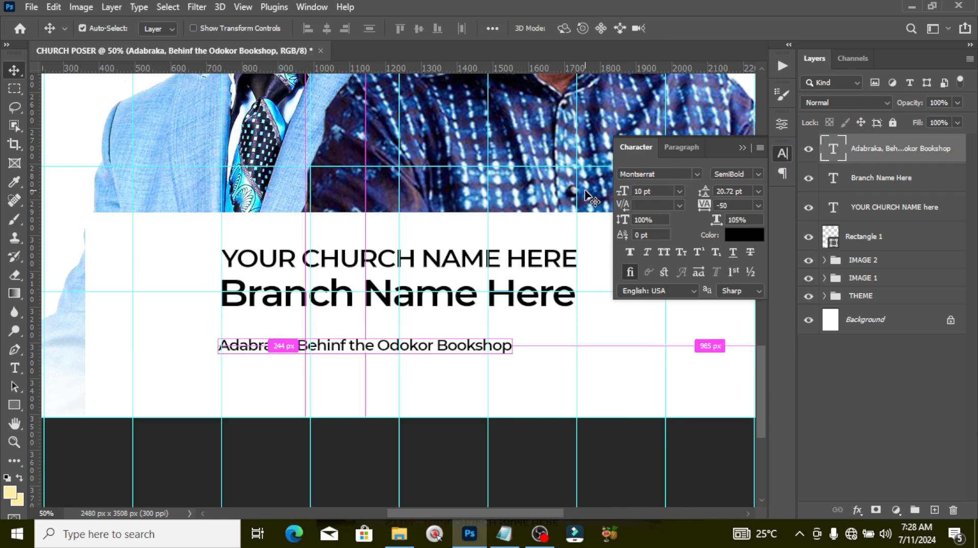
{"action": "key", "text": "ctrl+t"}
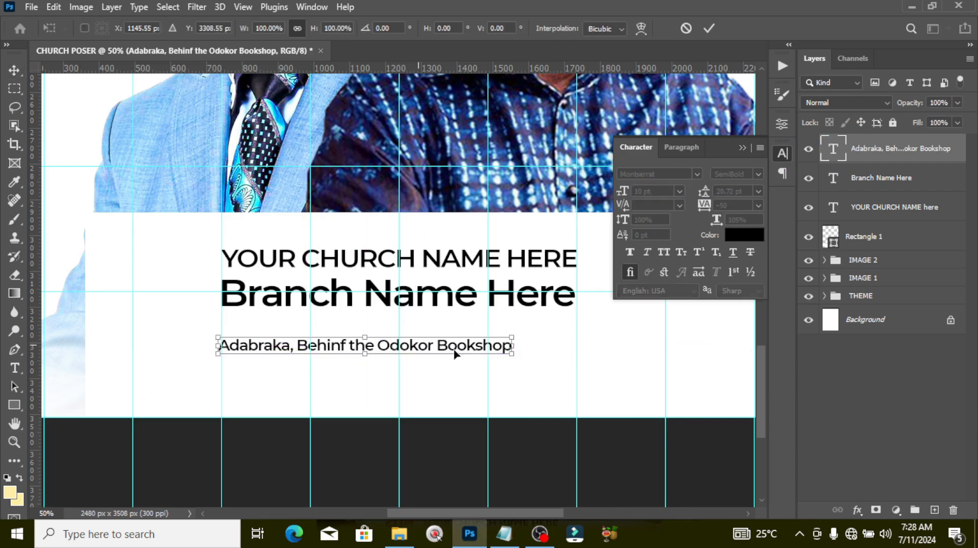
{"action": "left_click_drag", "start_coordinate": [514, 358], "coordinate": [578, 375]}
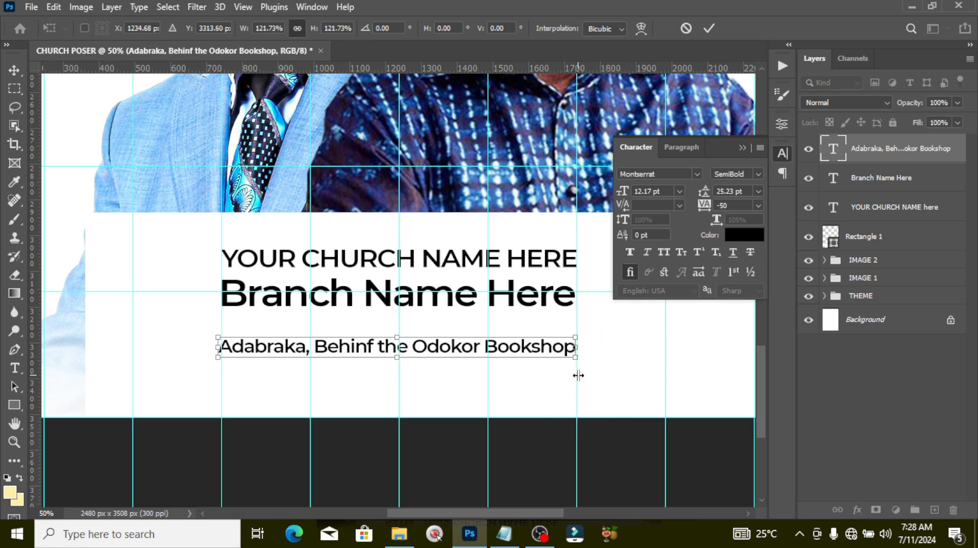
{"action": "key", "text": "Return"}
Step: Nudge the address text up until it sits close beneath the branch name
{"action": "key", "text": "shift+Up"}
{"action": "key", "text": "shift+Up"}
{"action": "key", "text": "shift+Up"}
{"action": "key", "text": "shift+Up"}
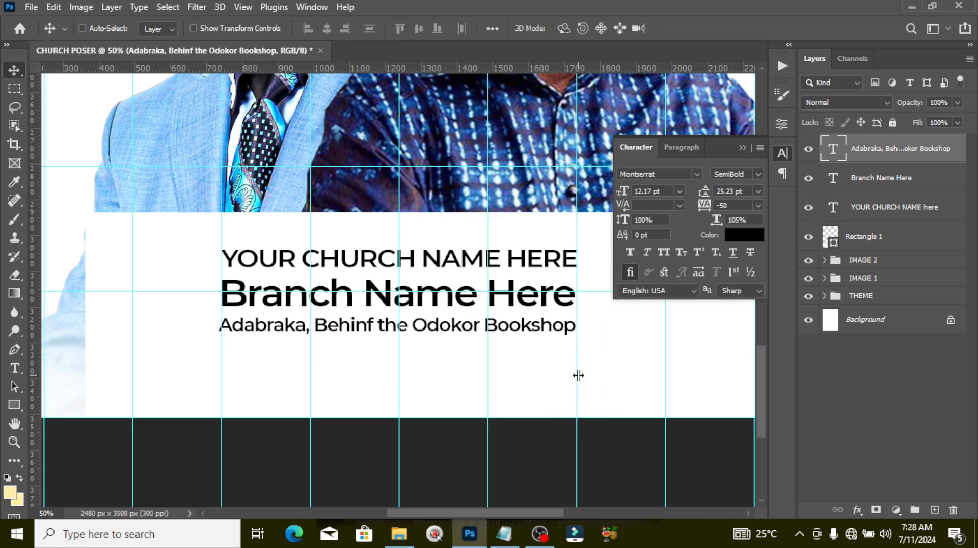
{"action": "key", "text": "Up"}
{"action": "key", "text": "Up"}
{"action": "key", "text": "Up"}
{"action": "key", "text": "Up"}
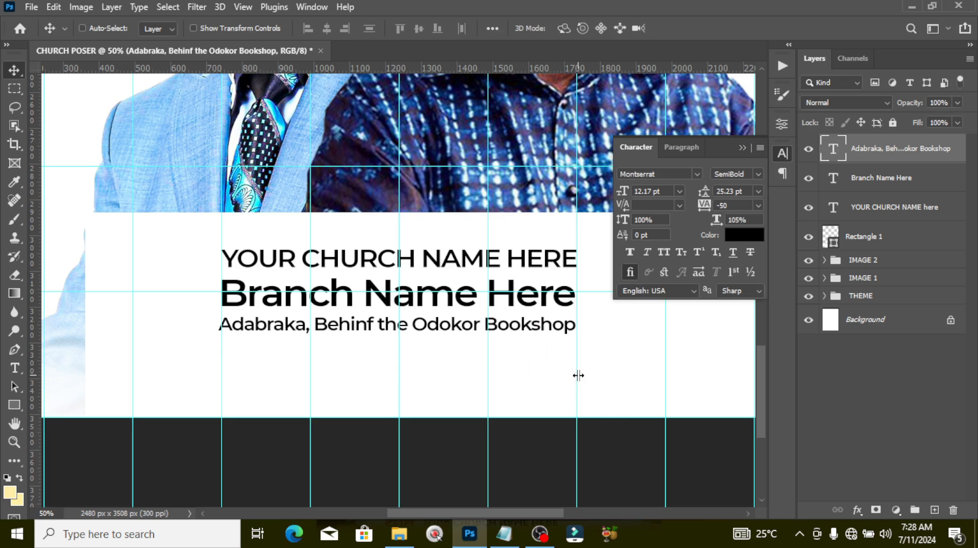
Step: Select the three church text layers and add horizontal guides along the top and bottom of the text block
{"action": "left_click", "coordinate": [885, 153]}
{"action": "left_click", "coordinate": [866, 206], "text": "shift"}
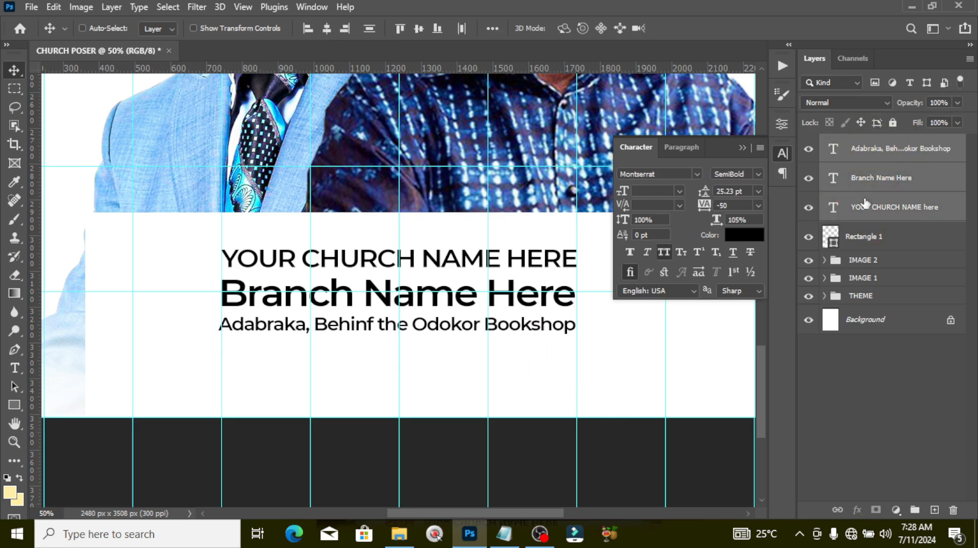
{"action": "left_click", "coordinate": [14, 70]}
{"action": "left_click", "coordinate": [367, 28]}
{"action": "key", "text": "ctrl+r"}
{"action": "key", "text": "ctrl+r"}
{"action": "left_click_drag", "start_coordinate": [349, 70], "coordinate": [358, 331]}
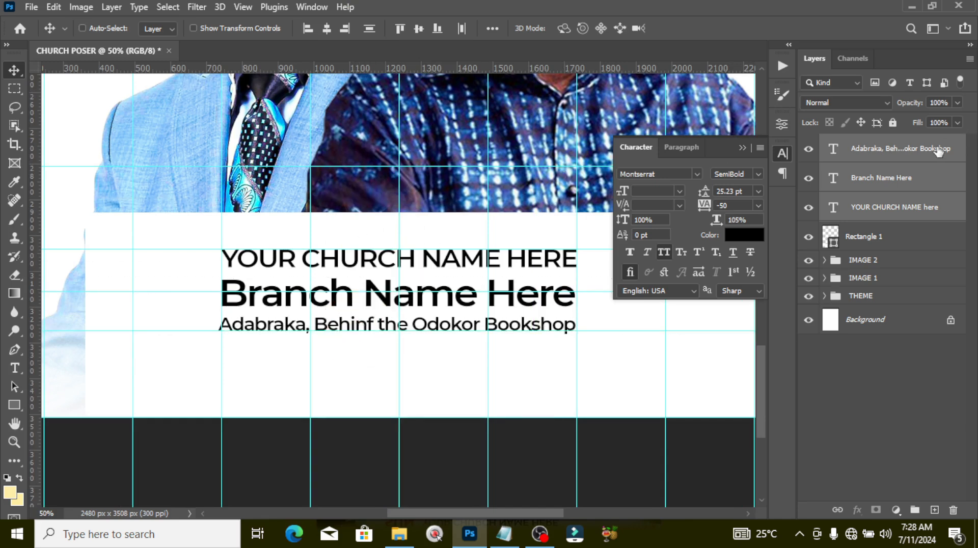
Step: Group the three selected church text layers and name the group LOCATION
{"action": "key", "text": "ctrl"}
{"action": "key", "text": "ctrl+g"}
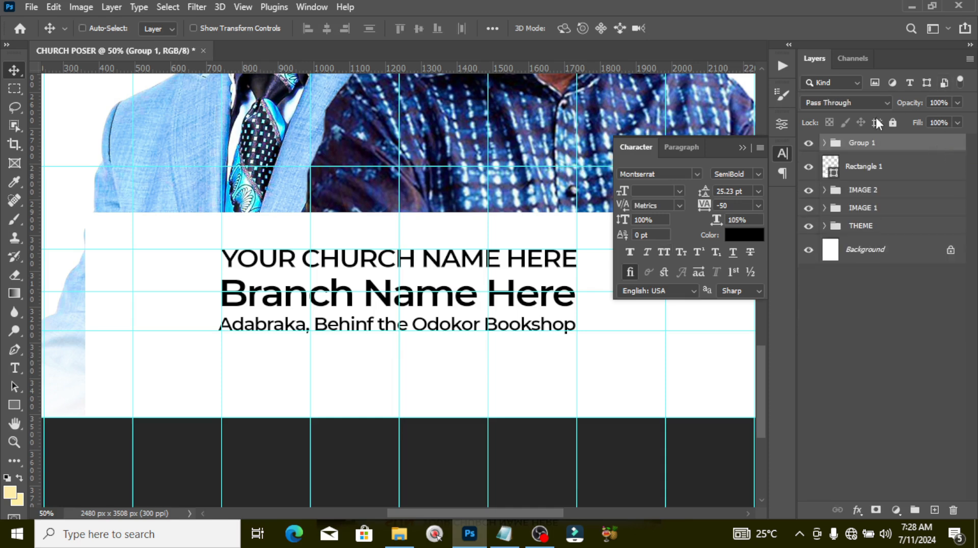
{"action": "double_click", "coordinate": [869, 141]}
{"action": "type", "text": "LOCATION"}
{"action": "key", "text": "Return"}
Step: Add a text layer in the space beside the white rectangle containing "SUN" copied from the Notepad notes
{"action": "key", "text": "t"}
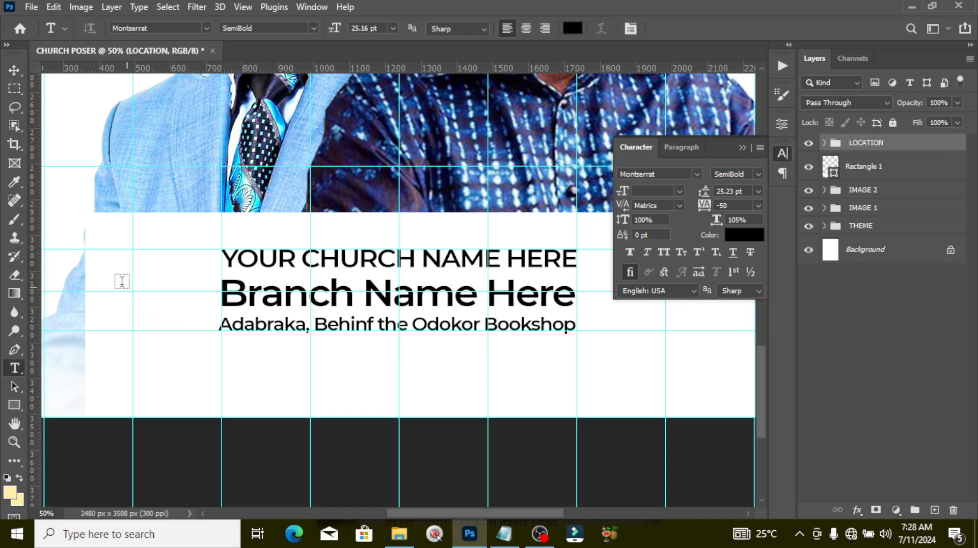
{"action": "left_click_drag", "start_coordinate": [390, 512], "coordinate": [356, 511]}
{"action": "left_click", "coordinate": [220, 269]}
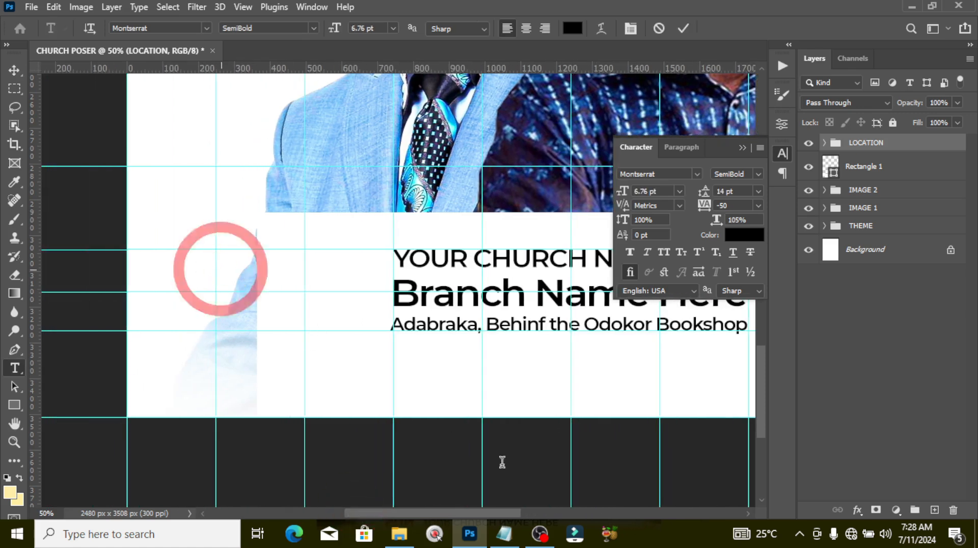
{"action": "left_click", "coordinate": [505, 533]}
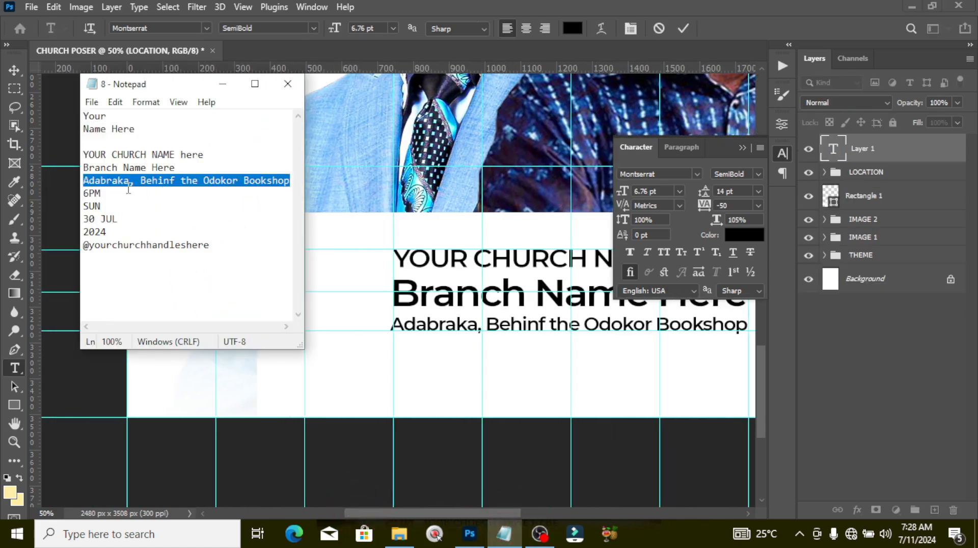
{"action": "left_click_drag", "start_coordinate": [102, 206], "coordinate": [65, 204]}
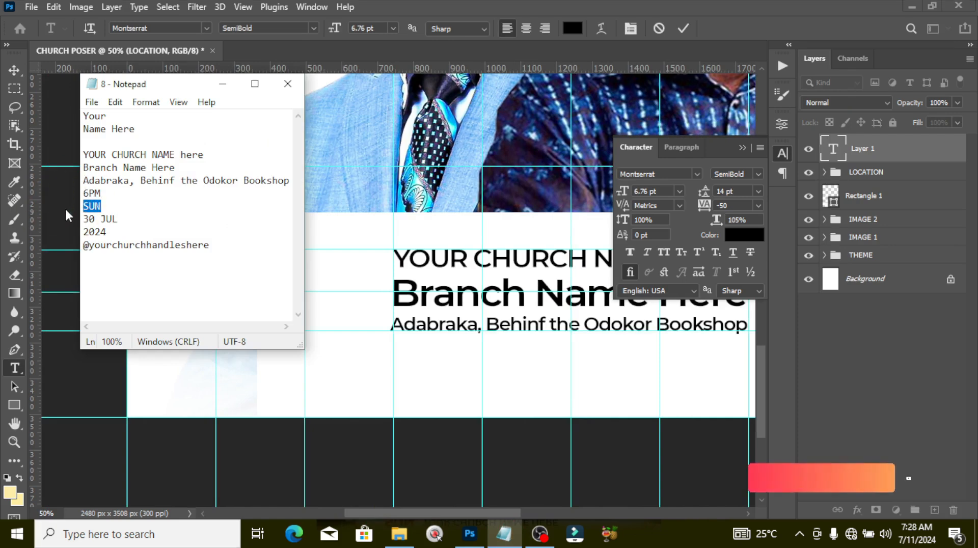
{"action": "key", "text": "ctrl+c"}
{"action": "left_click", "coordinate": [594, 5]}
{"action": "key", "text": "ctrl+v"}
{"action": "key", "text": "ctrl+Return"}
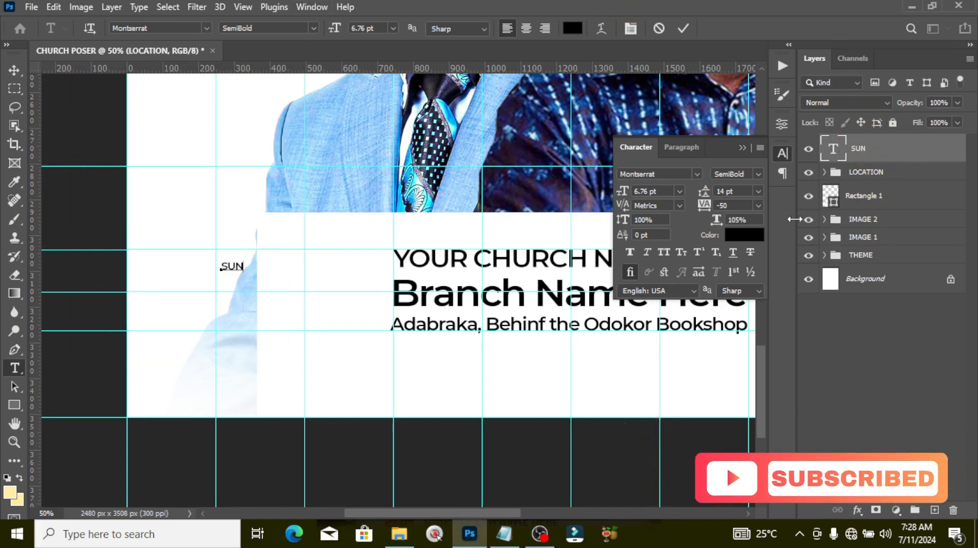
Step: Scale the "SUN" text up to about 26.84 pt so it spans the two vertical guides beside it
{"action": "key", "text": "ctrl+t"}
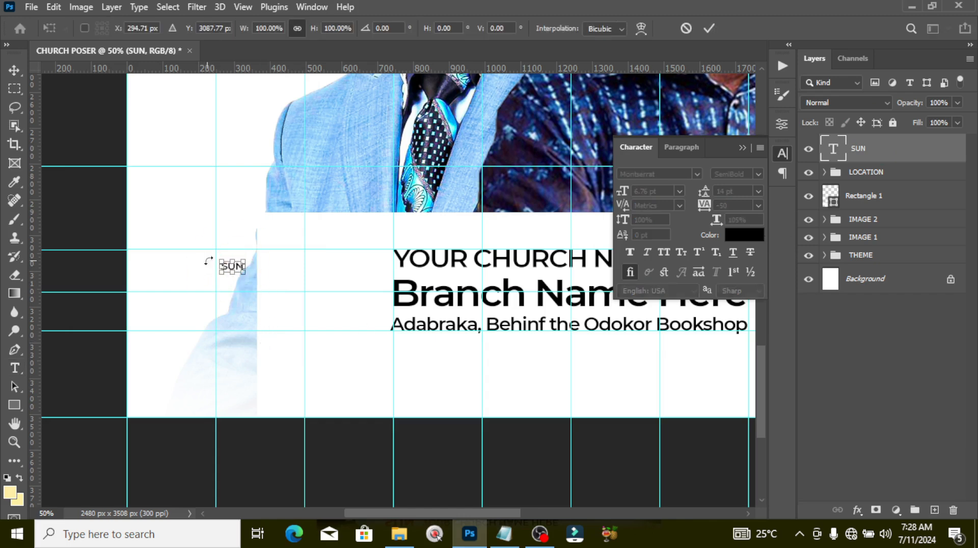
{"action": "key", "text": "ctrl+plus"}
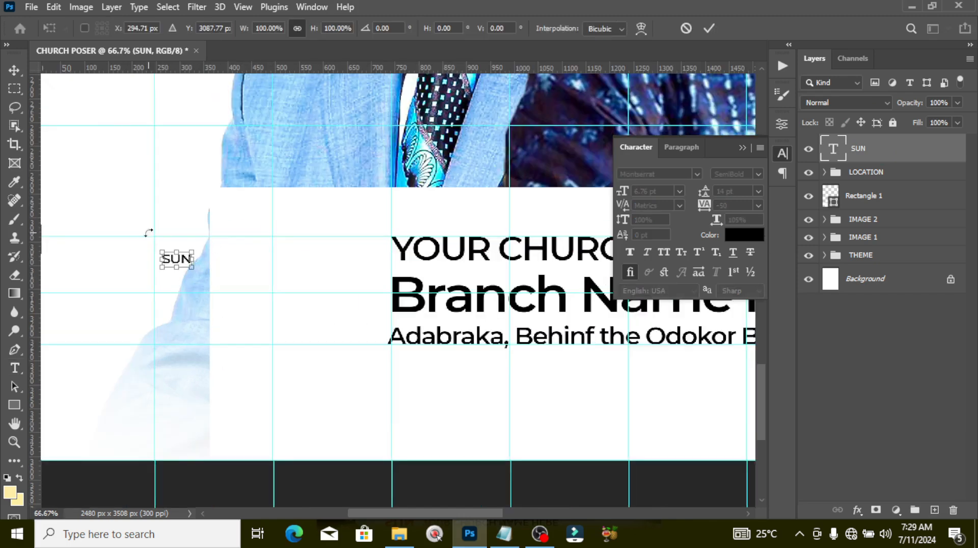
{"action": "left_click_drag", "start_coordinate": [156, 248], "coordinate": [271, 303]}
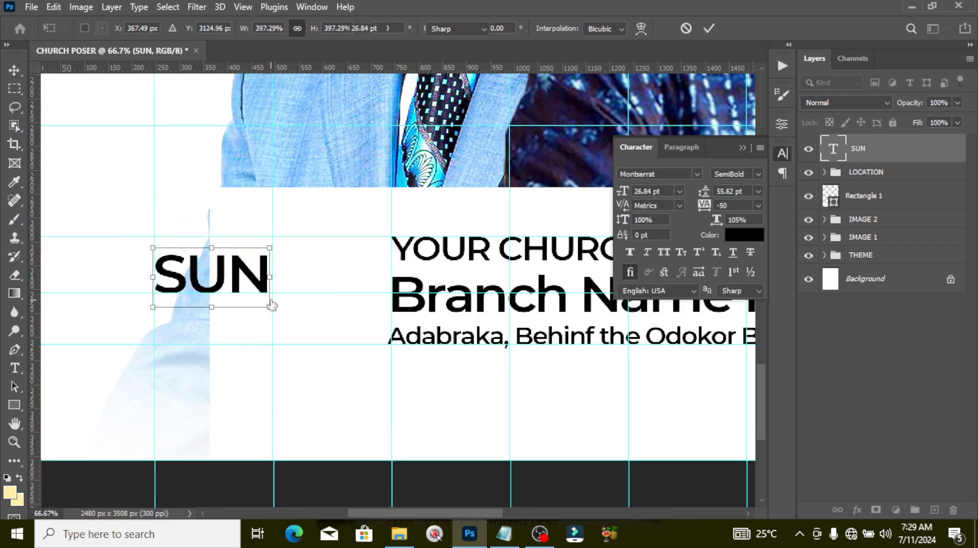
{"action": "key", "text": "Return"}
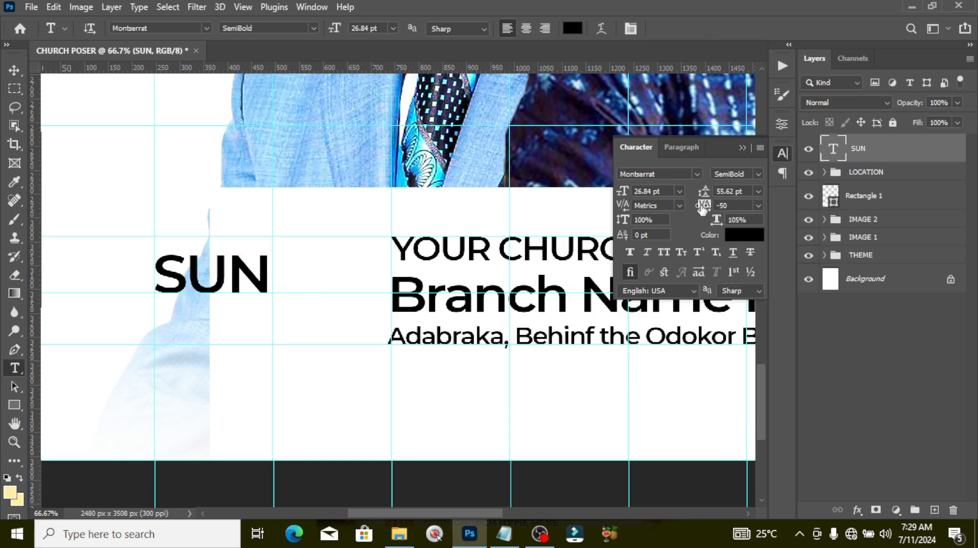
Step: Set the "SUN" text to Montserrat ExtraBold and color it pure red
{"action": "left_click", "coordinate": [757, 174]}
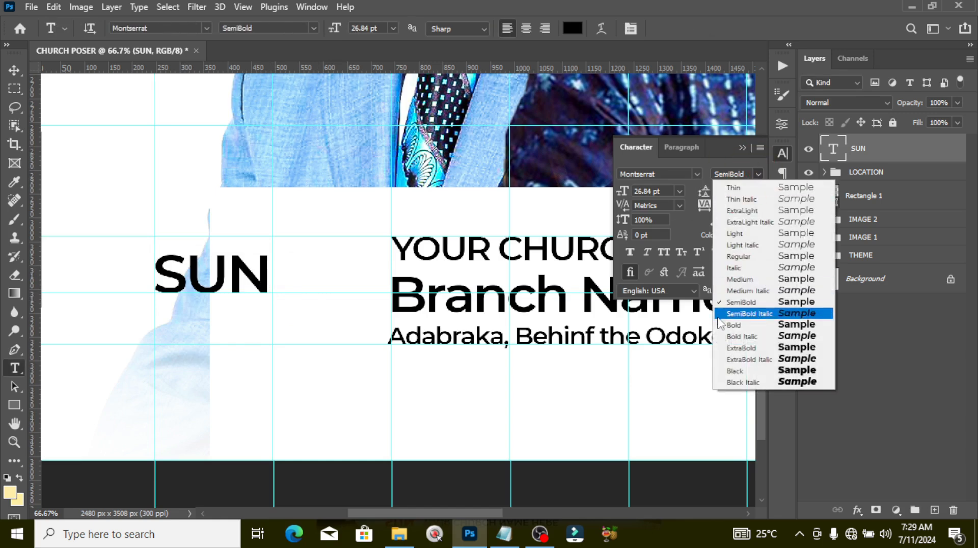
{"action": "left_click", "coordinate": [737, 349]}
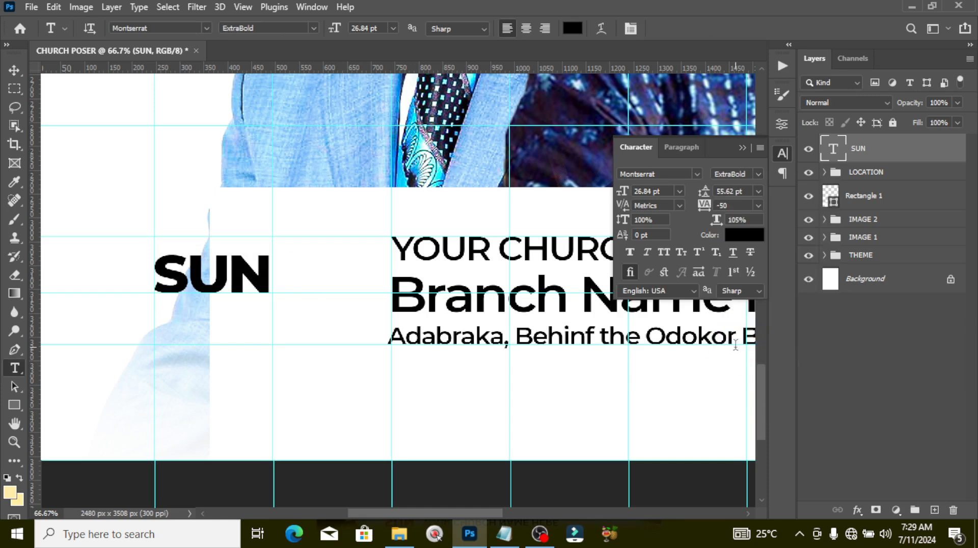
{"action": "left_click", "coordinate": [744, 235]}
{"action": "left_click", "coordinate": [778, 90]}
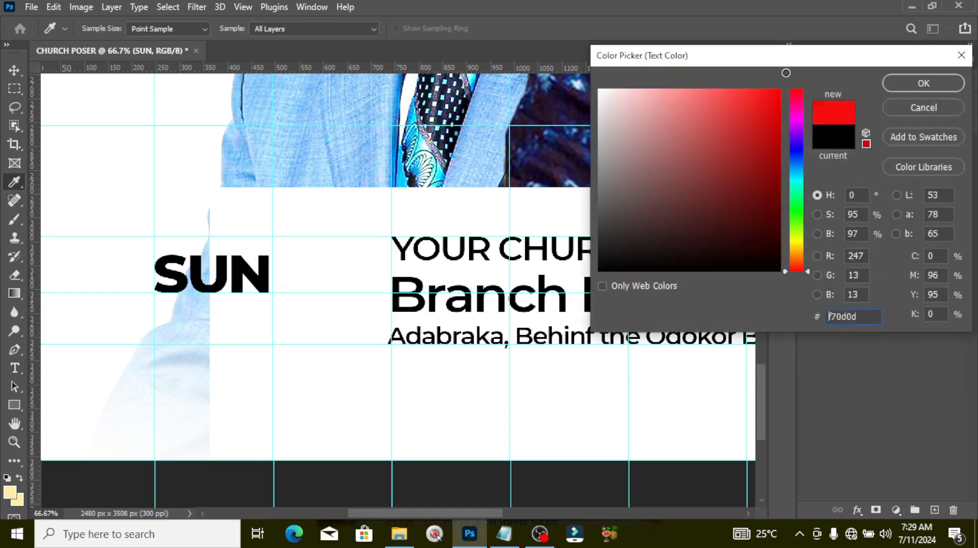
{"action": "left_click", "coordinate": [922, 83]}
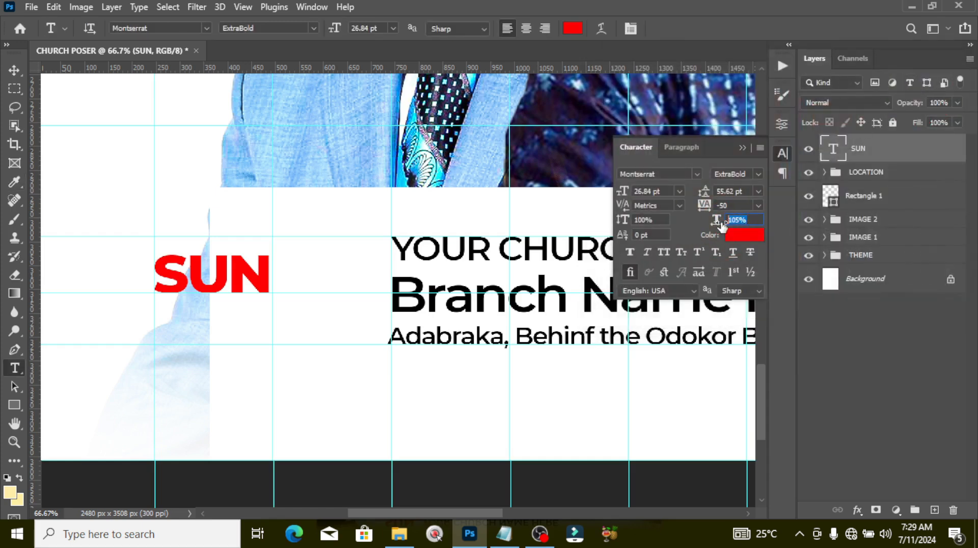
Step: Scale the "SUN" text slightly to about 27.5 pt so its right edge meets the vertical guide
{"action": "left_click", "coordinate": [913, 155]}
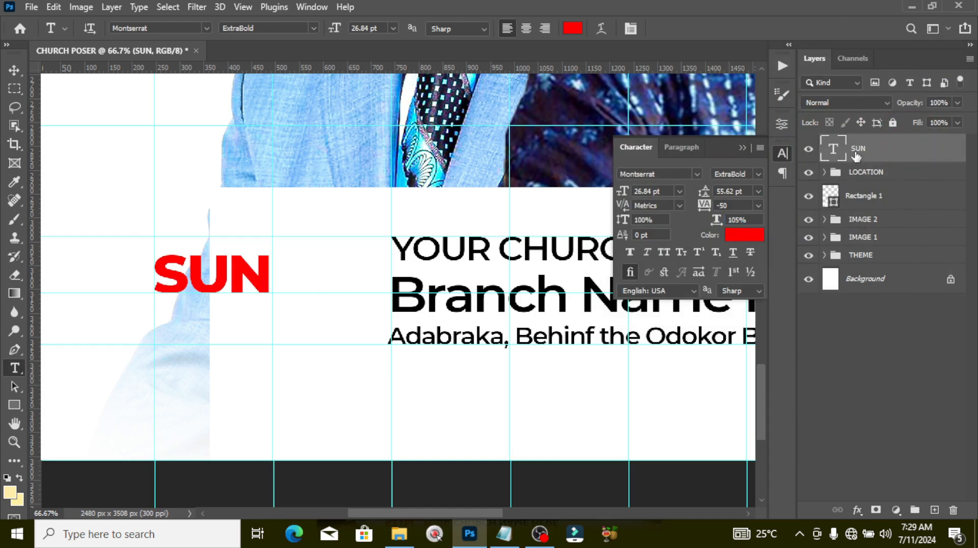
{"action": "left_click", "coordinate": [271, 275]}
{"action": "left_click", "coordinate": [869, 148]}
{"action": "key", "text": "ctrl+t"}
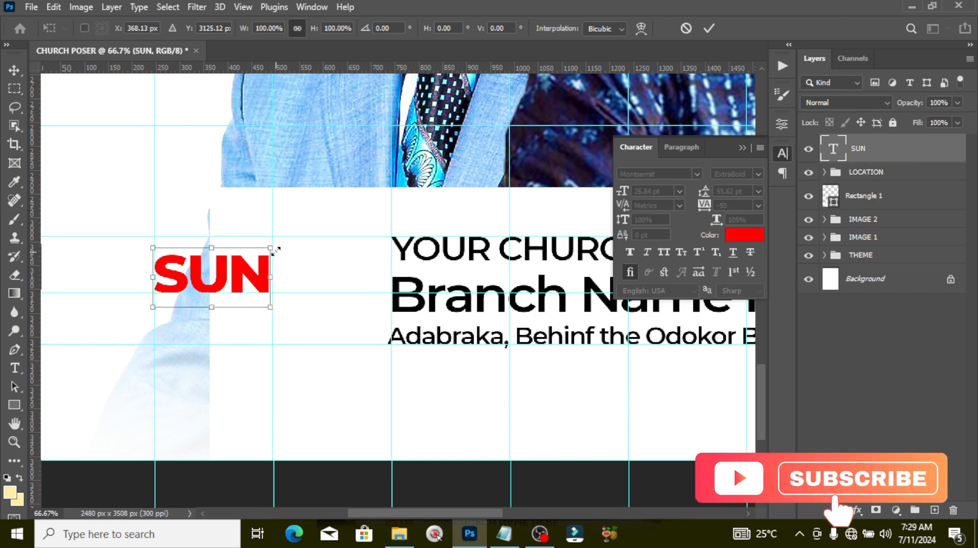
{"action": "left_click_drag", "start_coordinate": [270, 248], "coordinate": [276, 245]}
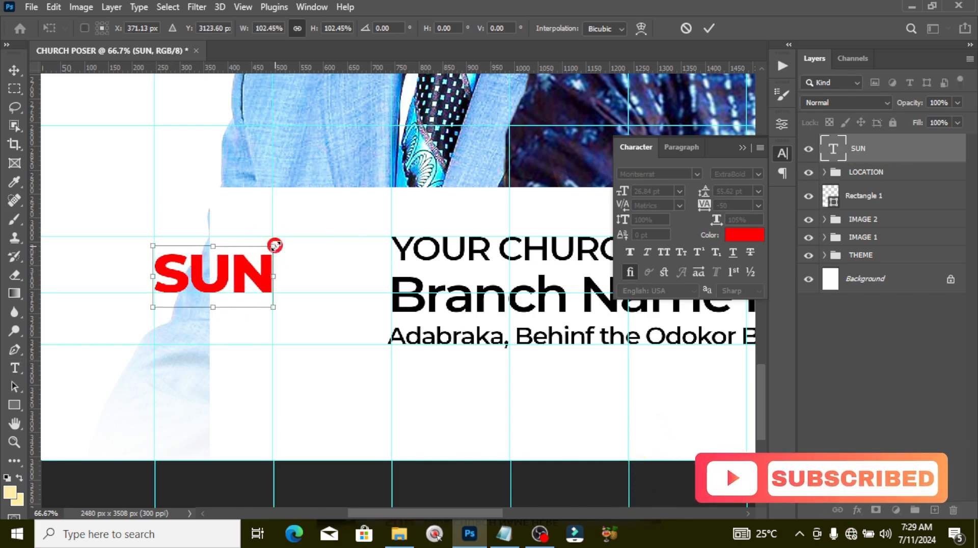
{"action": "key", "text": "Return"}
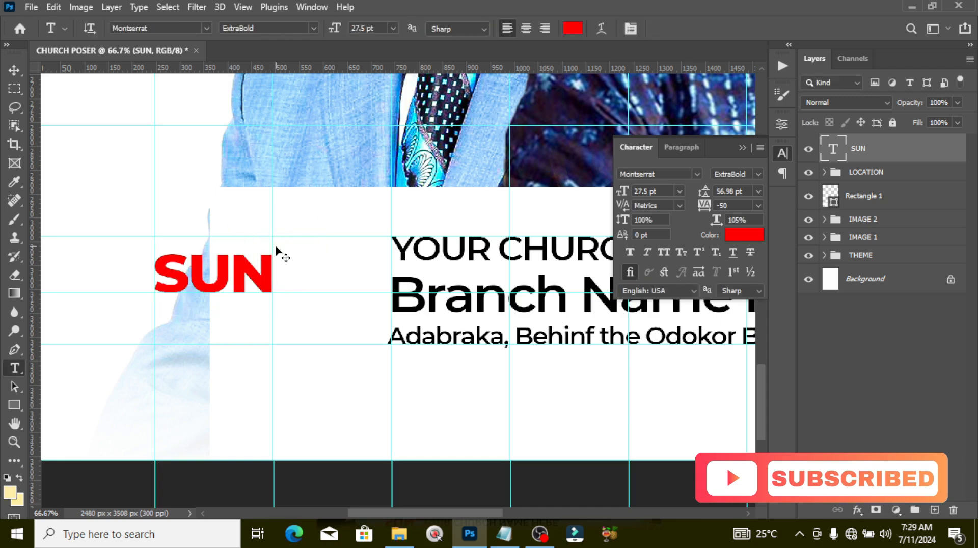
Step: Duplicate the "SUN" text directly below itself and replace the copy's wording with "30 JUL" from the Notepad notes
{"action": "key", "text": "v"}
{"action": "left_click_drag", "start_coordinate": [236, 282], "coordinate": [226, 325]}
{"action": "left_click", "coordinate": [504, 533]}
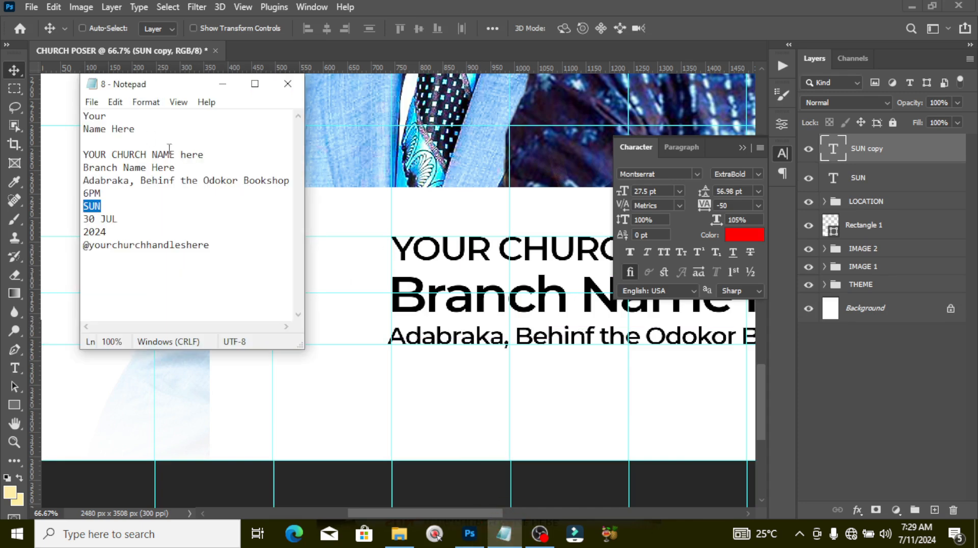
{"action": "left_click_drag", "start_coordinate": [129, 220], "coordinate": [62, 220]}
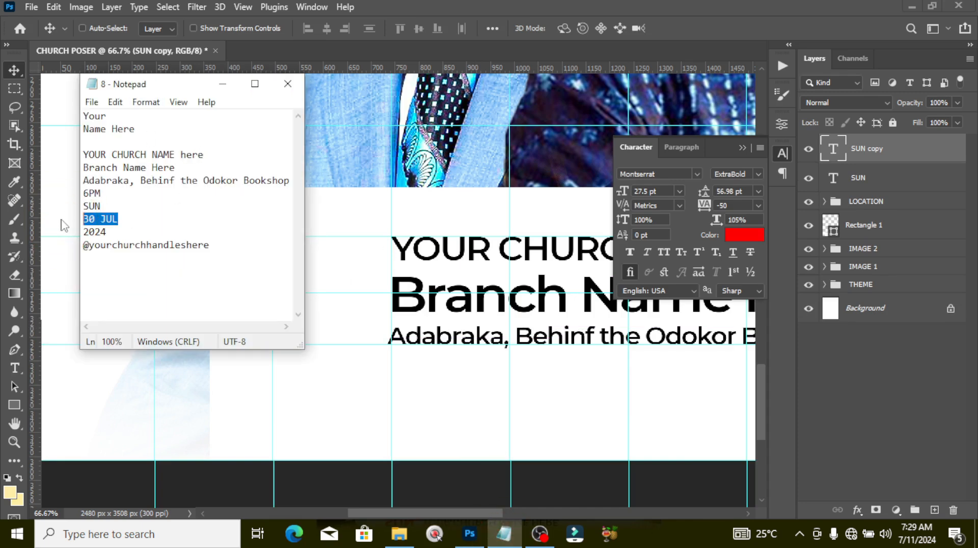
{"action": "left_click", "coordinate": [465, 6]}
{"action": "double_click", "coordinate": [828, 149]}
{"action": "key", "text": "ctrl+v"}
{"action": "key", "text": "ctrl+Return"}
Step: Scale the "30 JUL" text down to about 17.42 pt to match the width of "SUN"
{"action": "key", "text": "ctrl+t"}
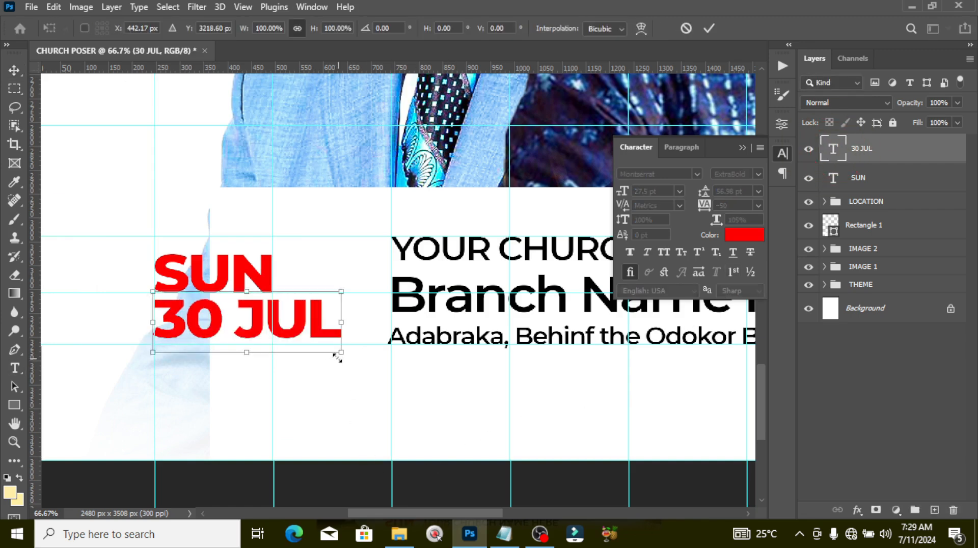
{"action": "left_click_drag", "start_coordinate": [335, 352], "coordinate": [272, 317]}
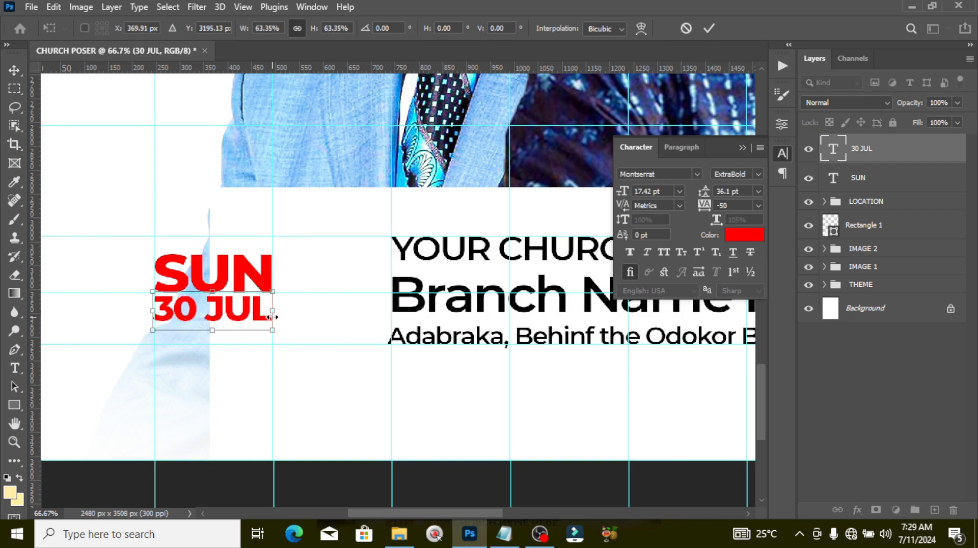
{"action": "key", "text": "Return"}
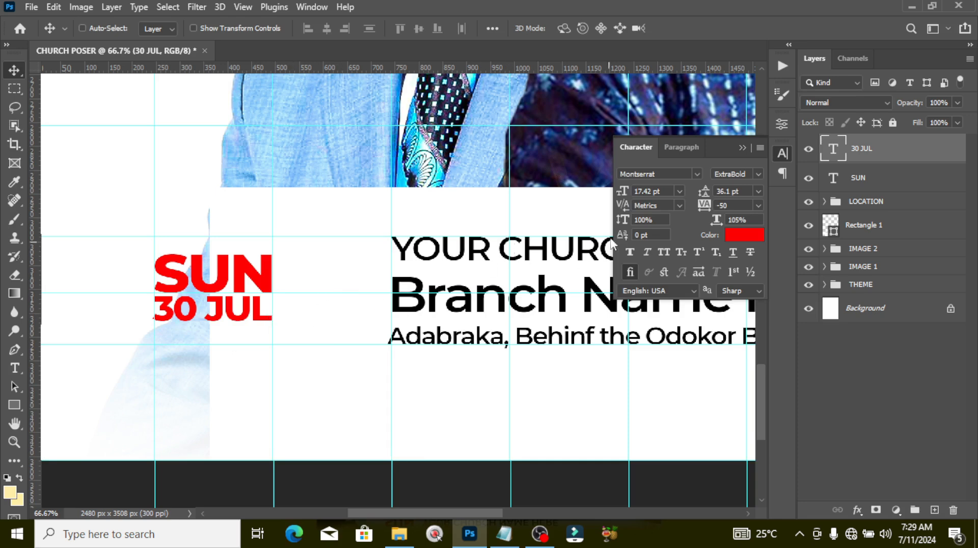
Step: Set the "30 JUL" text to SemiBold and color it black (000000)
{"action": "left_click", "coordinate": [757, 174]}
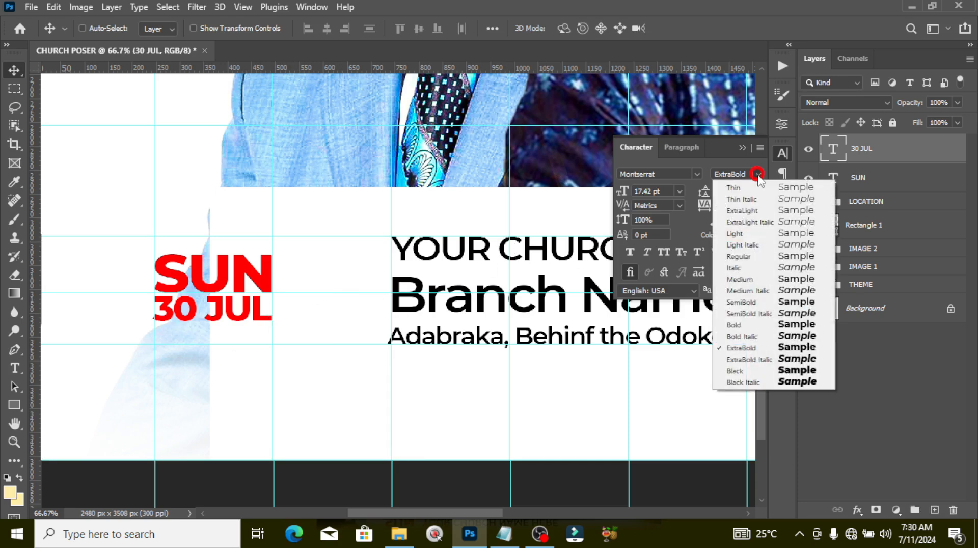
{"action": "left_click", "coordinate": [747, 304]}
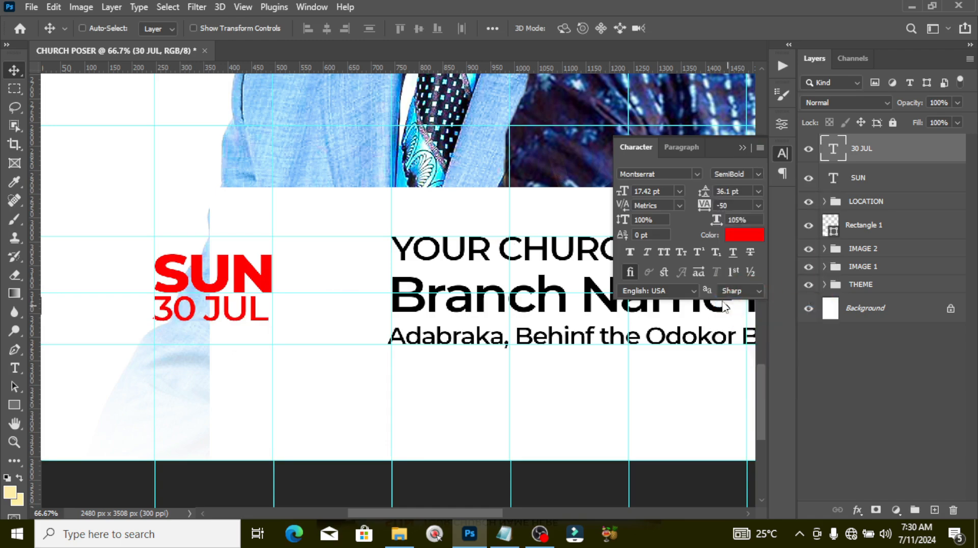
{"action": "left_click", "coordinate": [735, 235]}
{"action": "type", "text": "000000"}
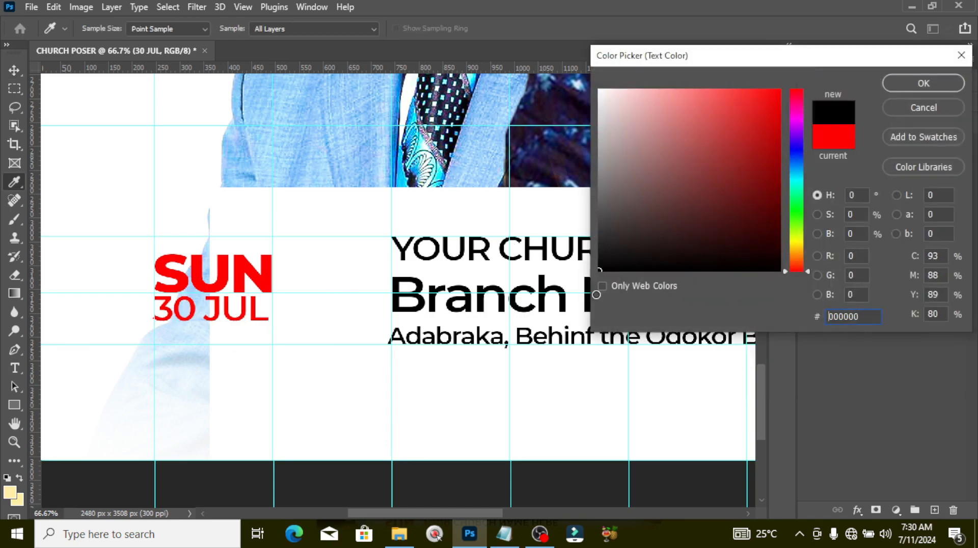
{"action": "left_click", "coordinate": [912, 83]}
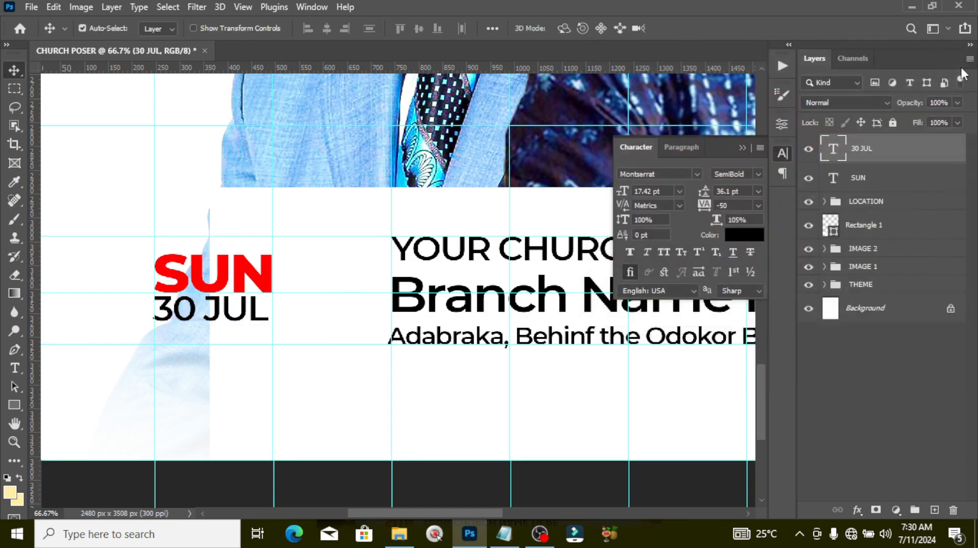
Step: Duplicate the "30 JUL" text below itself and replace the copy's wording with "2024" from the Notepad notes
{"action": "key", "text": "ctrl+j"}
{"action": "left_click_drag", "start_coordinate": [209, 302], "coordinate": [209, 337]}
{"action": "left_click", "coordinate": [504, 533]}
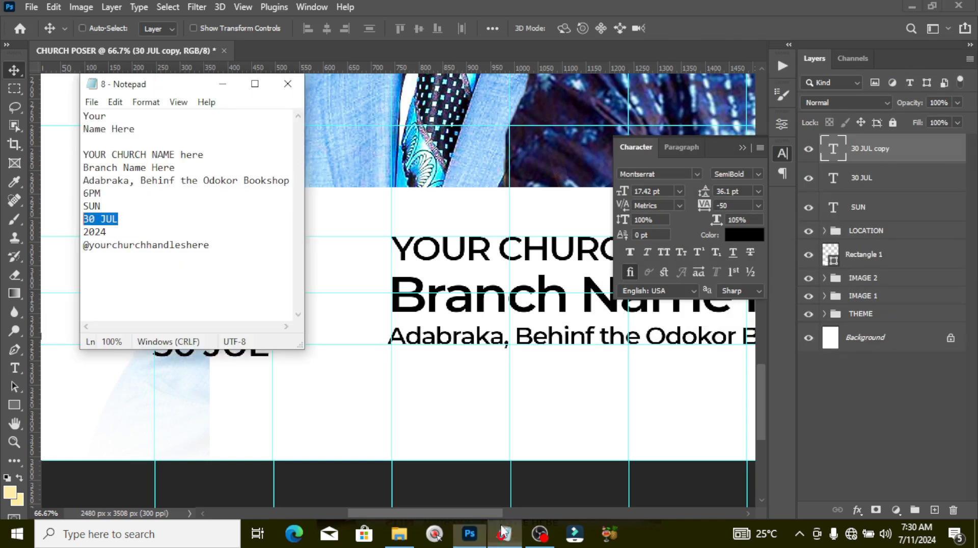
{"action": "left_click", "coordinate": [110, 231]}
{"action": "left_click_drag", "start_coordinate": [110, 231], "coordinate": [56, 236]}
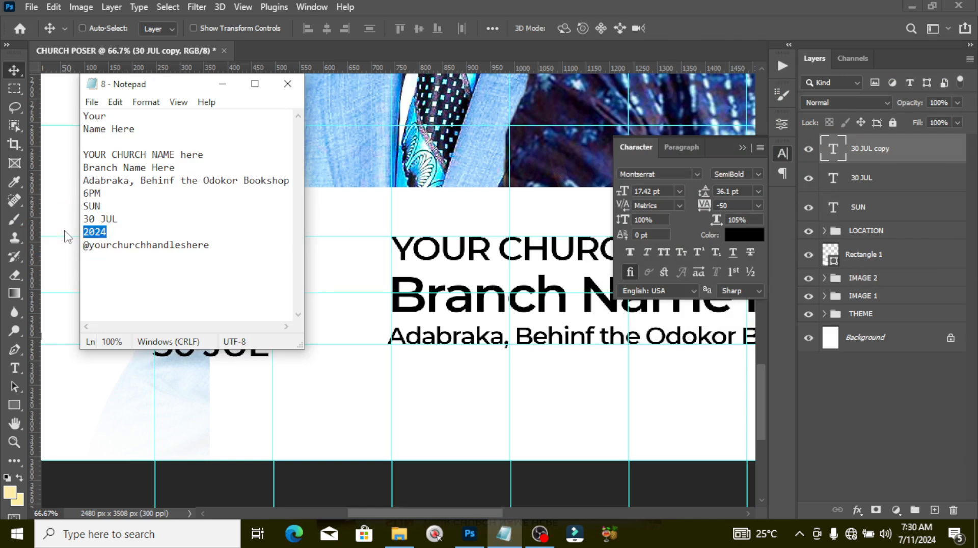
{"action": "key", "text": "ctrl+c"}
{"action": "left_click", "coordinate": [648, 5]}
{"action": "double_click", "coordinate": [825, 148]}
{"action": "key", "text": "ctrl+v"}
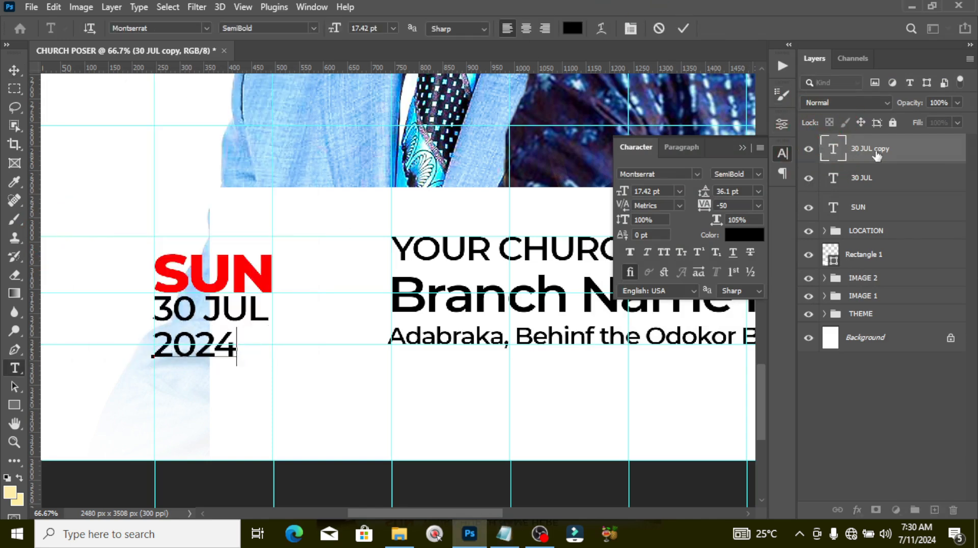
{"action": "key", "text": "ctrl+Return"}
{"action": "key", "text": "v"}
Step: Set the "2024" text to ExtraBold and scale it up to about 23.62 pt to match the width of "SUN"
{"action": "left_click", "coordinate": [754, 173]}
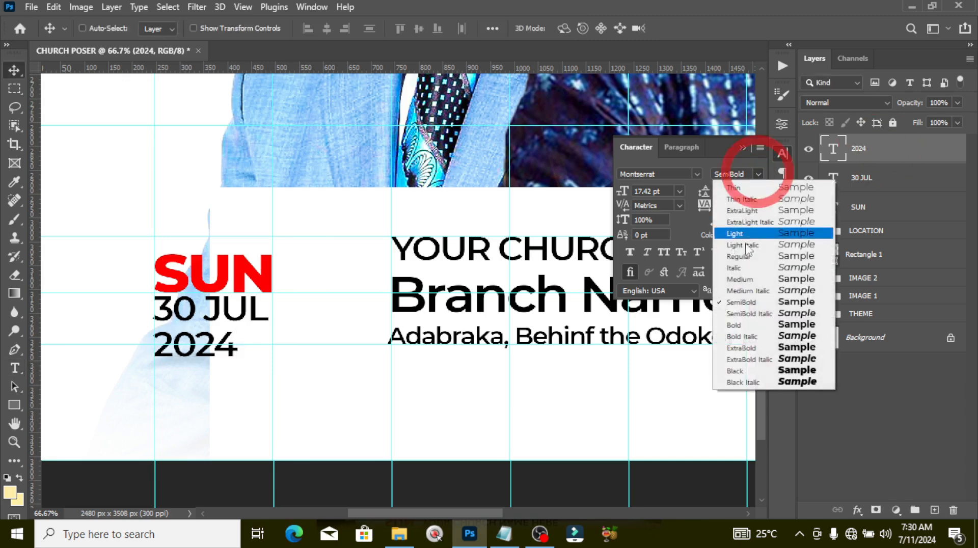
{"action": "left_click", "coordinate": [741, 348]}
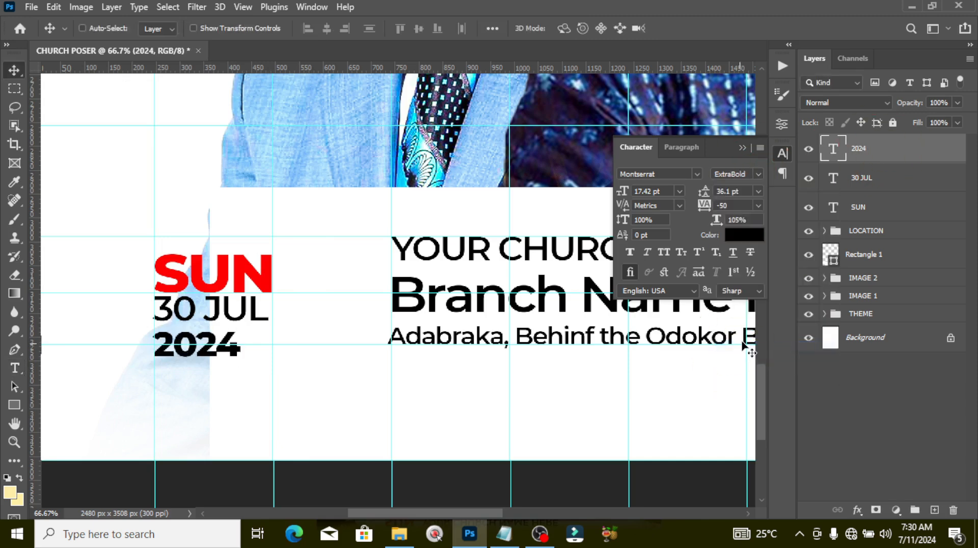
{"action": "key", "text": "ctrl+t"}
{"action": "left_click_drag", "start_coordinate": [240, 372], "coordinate": [267, 390]}
{"action": "key", "text": "Return"}
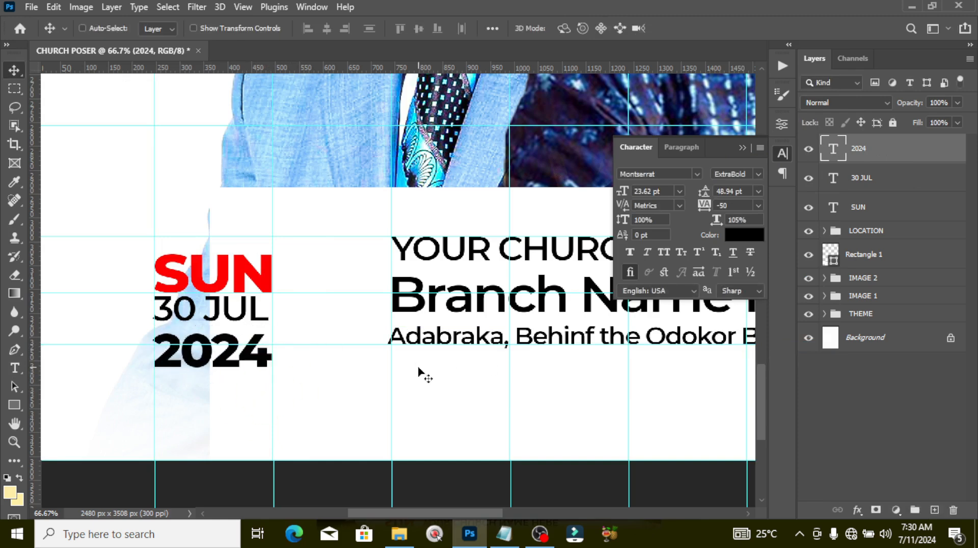
Step: Nudge the "2024" text up until it sits close beneath "30 JUL"
{"action": "key", "text": "Up"}
{"action": "key", "text": "Up"}
{"action": "key", "text": "Up"}
{"action": "key", "text": "Up"}
{"action": "key", "text": "Up"}
{"action": "key", "text": "Up"}
{"action": "key", "text": "Up"}
{"action": "key", "text": "Up"}
{"action": "key", "text": "Up"}
{"action": "key", "text": "Up"}
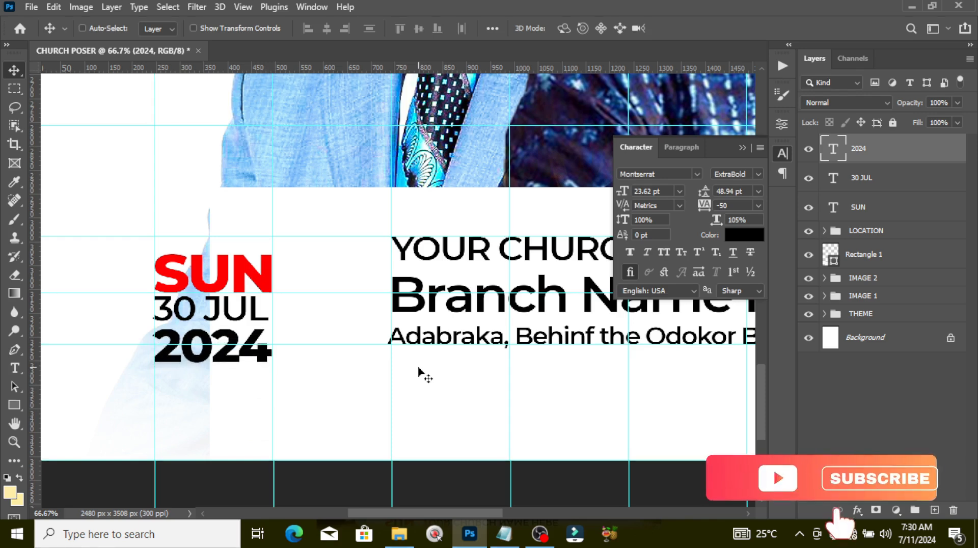
Step: Select the "2024", "30 JUL" and "SUN" layers and distribute them evenly in the vertical direction
{"action": "left_click", "coordinate": [866, 179], "text": "shift"}
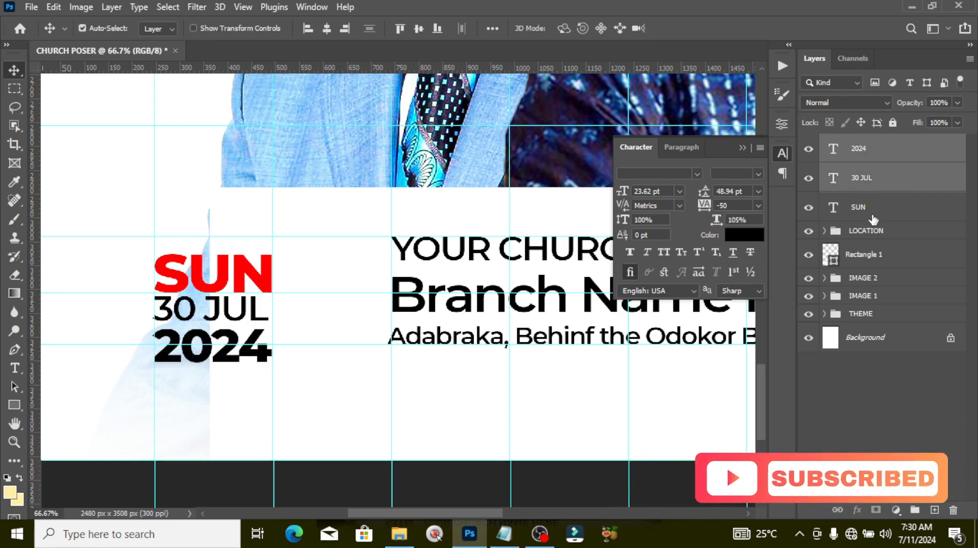
{"action": "left_click", "coordinate": [866, 208], "text": "shift"}
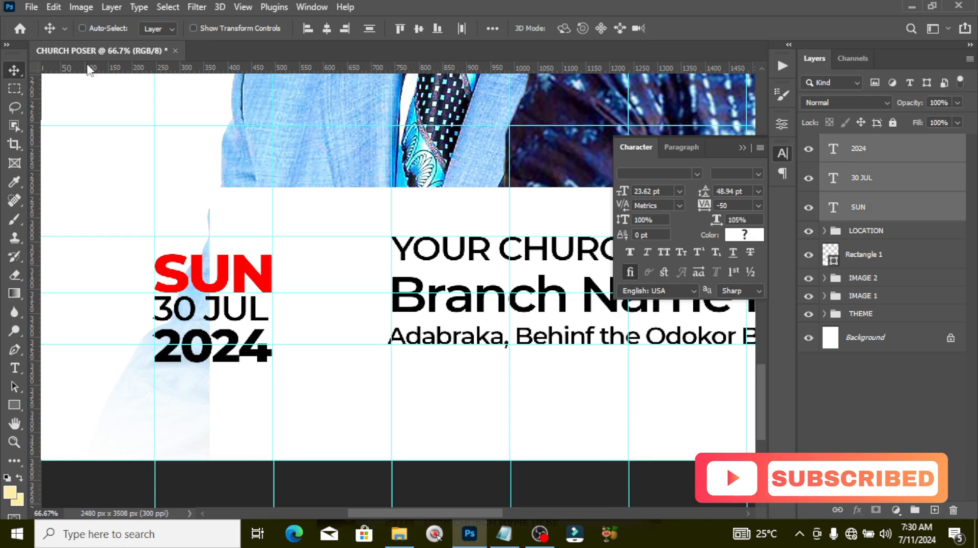
{"action": "left_click", "coordinate": [369, 29]}
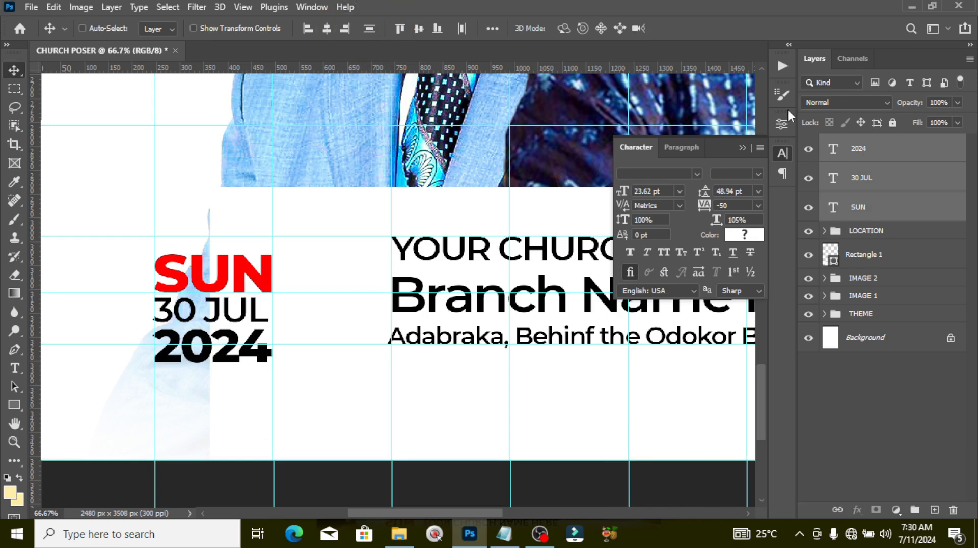
Step: Group the three selected date text layers and name the group DATE
{"action": "key", "text": "ctrl+g"}
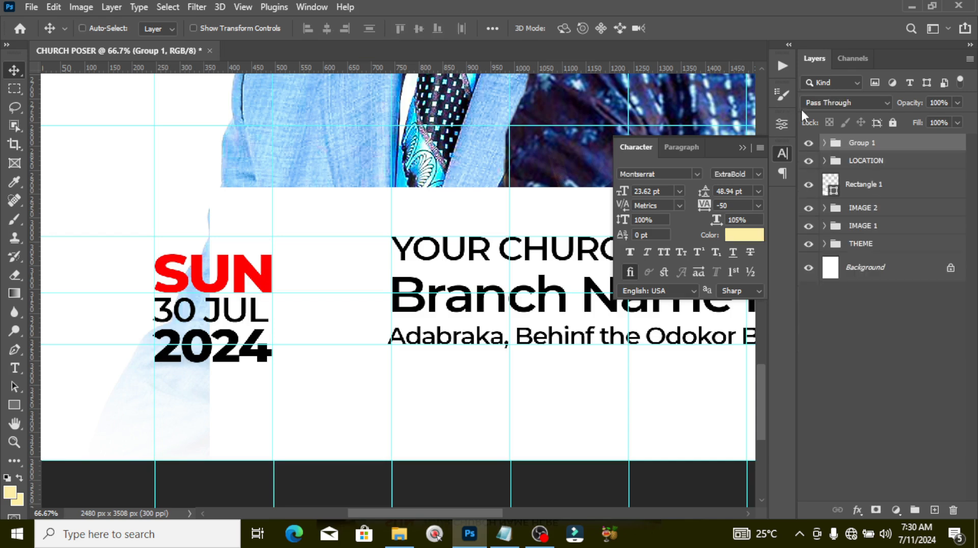
{"action": "double_click", "coordinate": [860, 144]}
{"action": "type", "text": "DATE"}
{"action": "key", "text": "Return"}
Step: Move the DATE group onto the white rectangle, fitted between the church text's horizontal guides, and nudge it right toward the church text
{"action": "left_click_drag", "start_coordinate": [232, 276], "coordinate": [323, 257]}
{"action": "key", "text": "ctrl+t"}
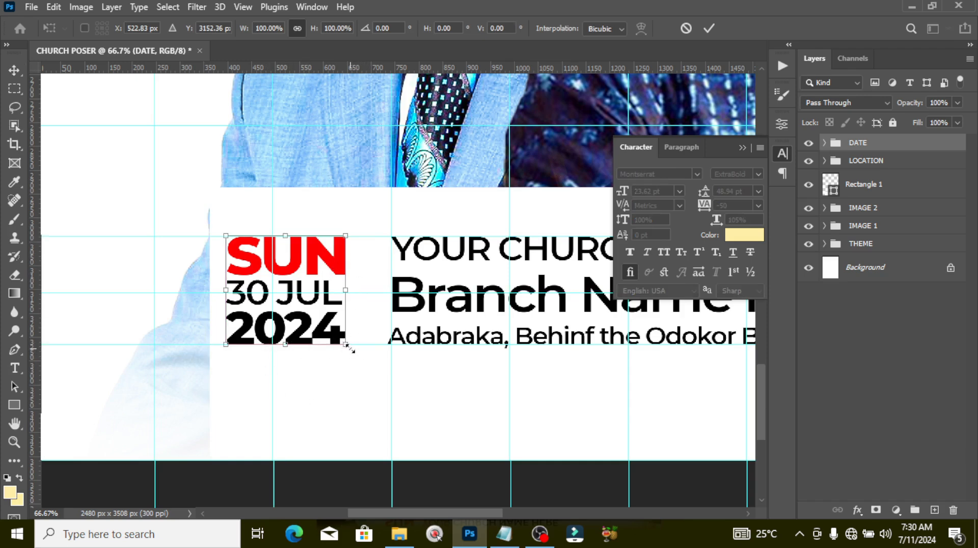
{"action": "key", "text": "Return"}
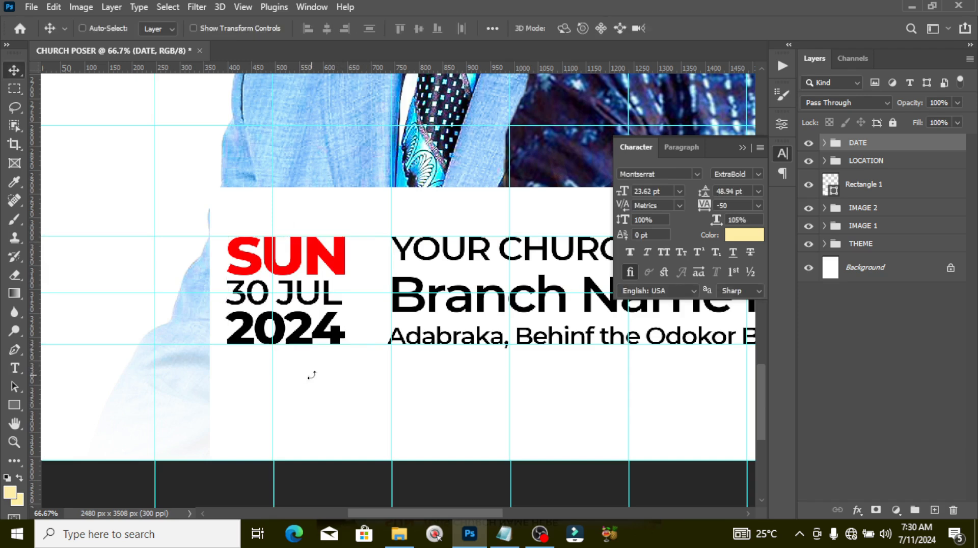
{"action": "key", "text": "shift+Right"}
{"action": "key", "text": "shift+Right"}
{"action": "key", "text": "shift+Right"}
{"action": "key", "text": "shift+Right"}
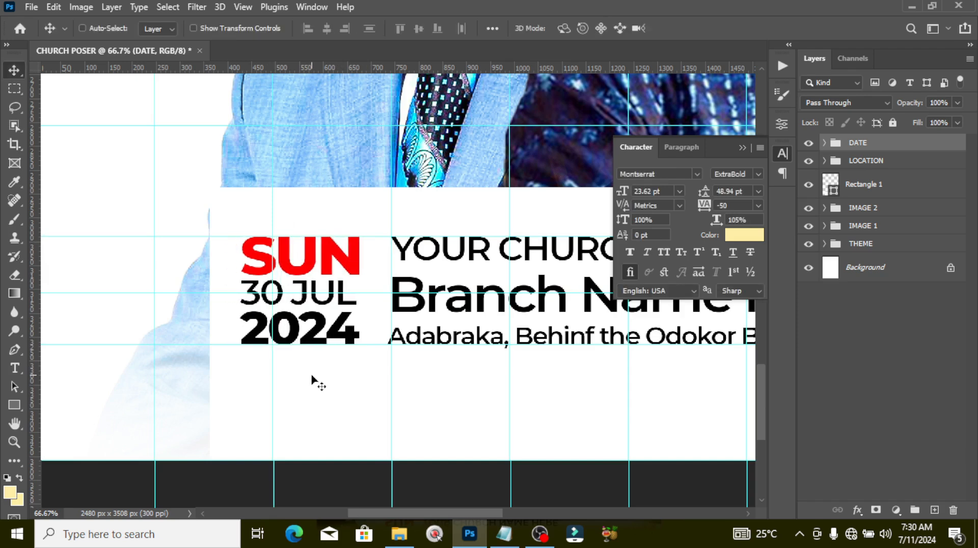
Step: Nudge the DATE group slightly further right, and add the text "6PM" on the white rectangle beyond the church text's right end
{"action": "key", "text": "shift+Right"}
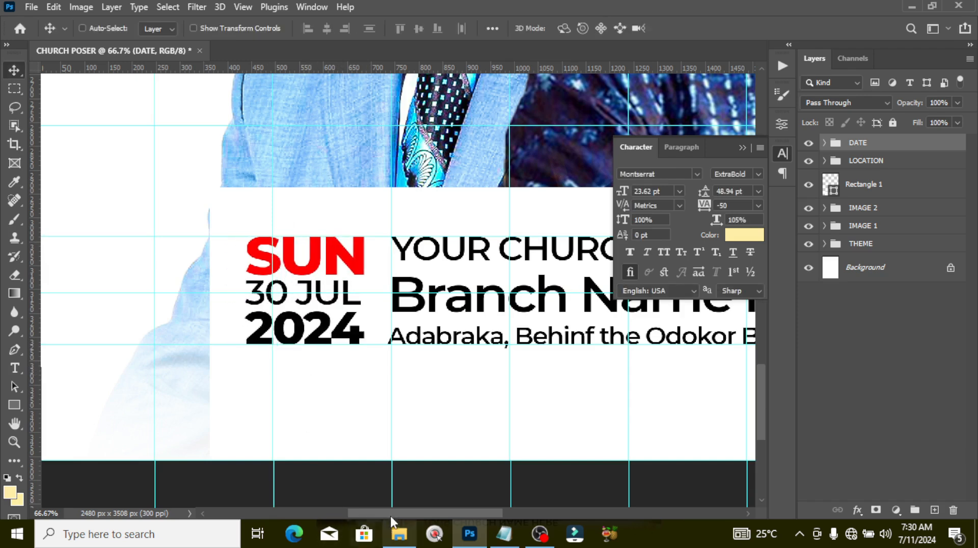
{"action": "left_click_drag", "start_coordinate": [393, 512], "coordinate": [497, 486]}
{"action": "key", "text": "t"}
{"action": "left_click", "coordinate": [463, 312]}
{"action": "type", "text": "6PM"}
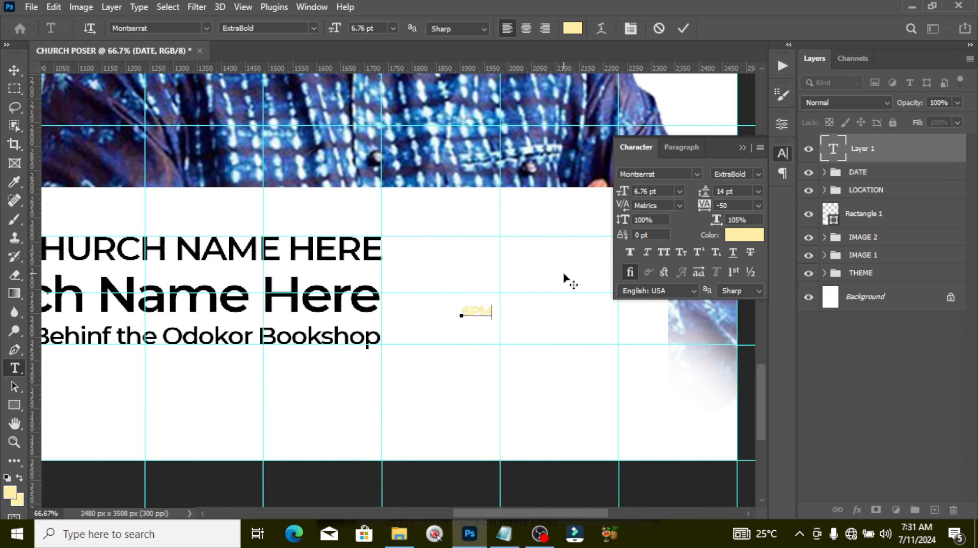
{"action": "left_click", "coordinate": [860, 160]}
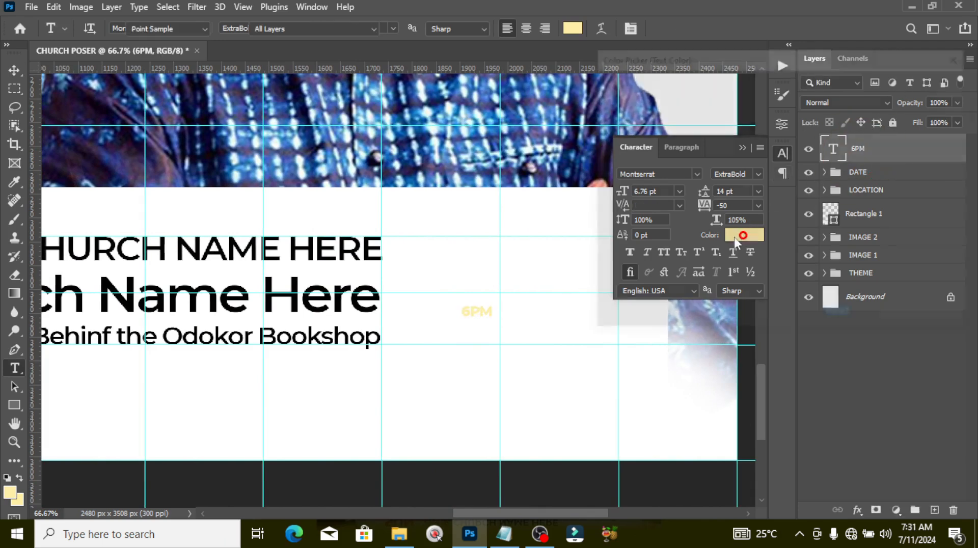
Step: Make the "6PM" text black and set its horizontal scale to 100% and its vertical scale to 150%
{"action": "left_click", "coordinate": [745, 234]}
{"action": "left_click", "coordinate": [600, 270]}
{"action": "left_click", "coordinate": [914, 85]}
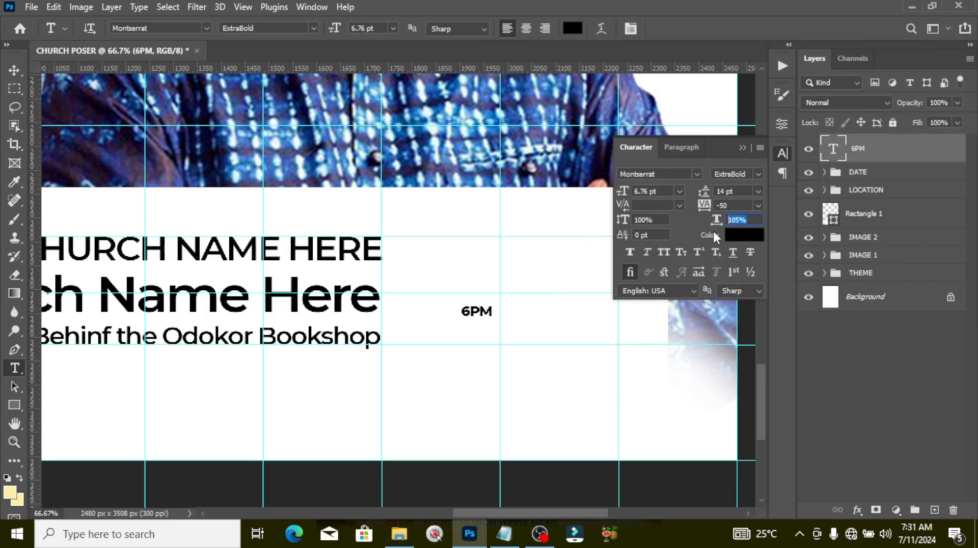
{"action": "key", "text": "Return"}
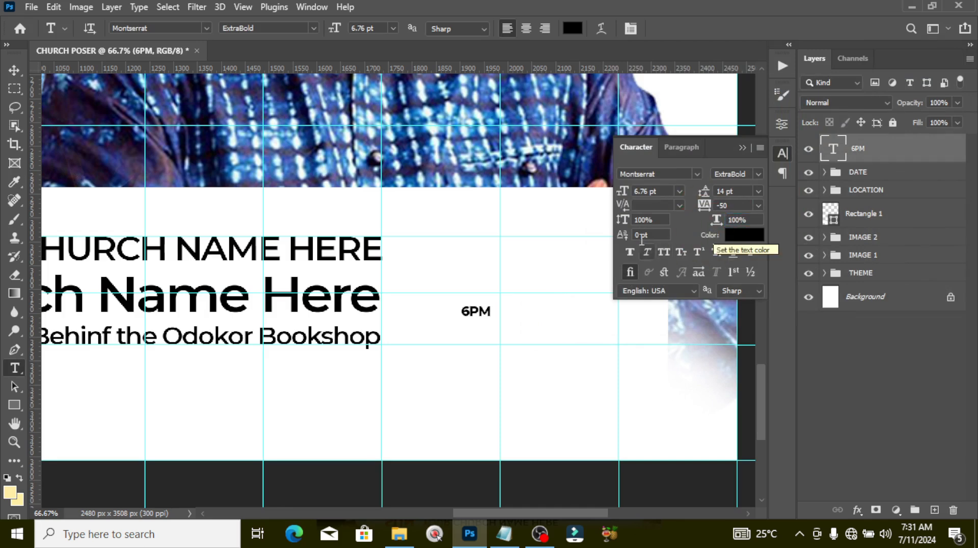
{"action": "left_click", "coordinate": [656, 217]}
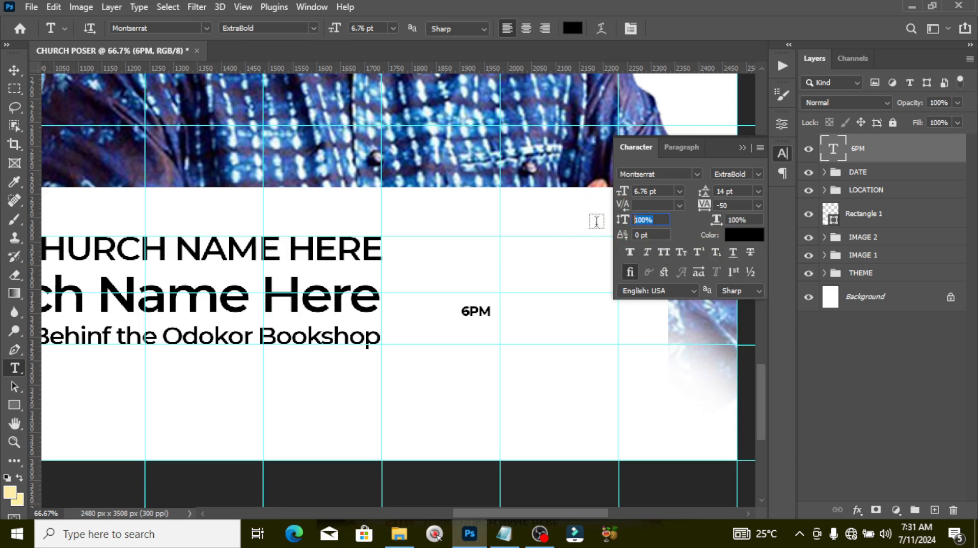
{"action": "key", "text": "Return"}
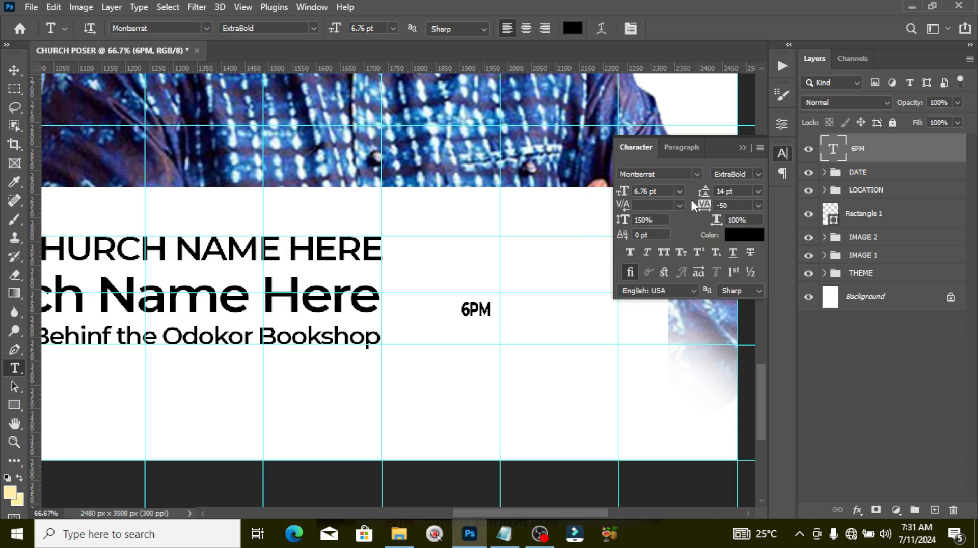
Step: Enlarge the "6PM" text to about 19.6 pt and place it just right of the church text
{"action": "key", "text": "ctrl+t"}
{"action": "left_click_drag", "start_coordinate": [460, 296], "coordinate": [411, 250]}
{"action": "left_click_drag", "start_coordinate": [471, 285], "coordinate": [481, 283]}
{"action": "key", "text": "Return"}
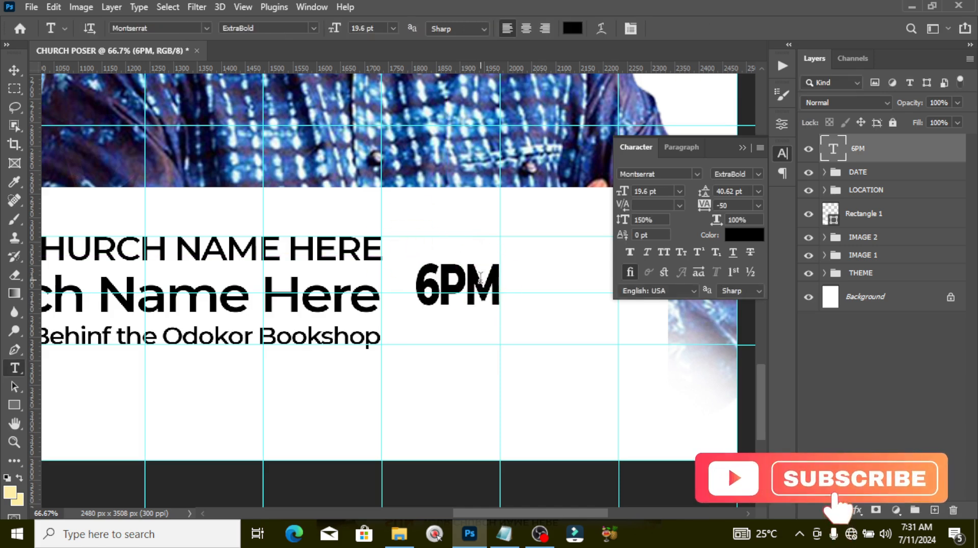
Step: Nudge the "6PM" text down to Y 3158.21 px so it is centred vertically on the church text's middle guide
{"action": "key", "text": "ctrl+t"}
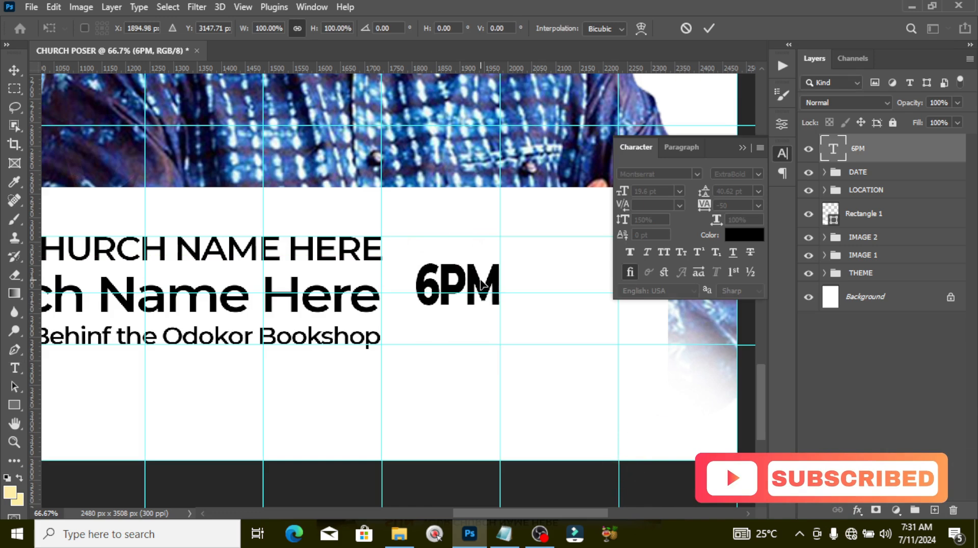
{"action": "key", "text": "Down"}
{"action": "key", "text": "Down"}
{"action": "key", "text": "Down"}
{"action": "key", "text": "Down"}
{"action": "key", "text": "Down"}
{"action": "key", "text": "Down"}
{"action": "key", "text": "Down"}
{"action": "key", "text": "Down"}
{"action": "key", "text": "Down"}
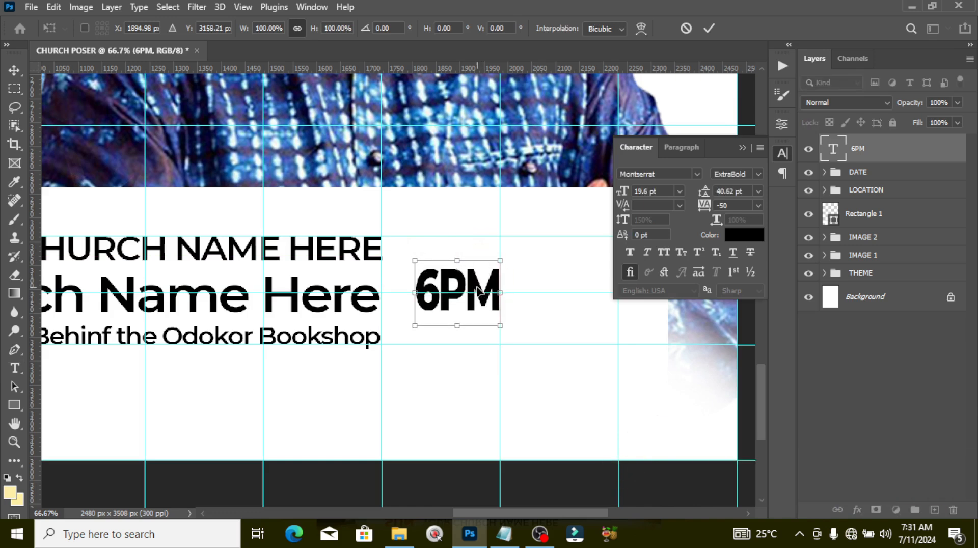
{"action": "key", "text": "Return"}
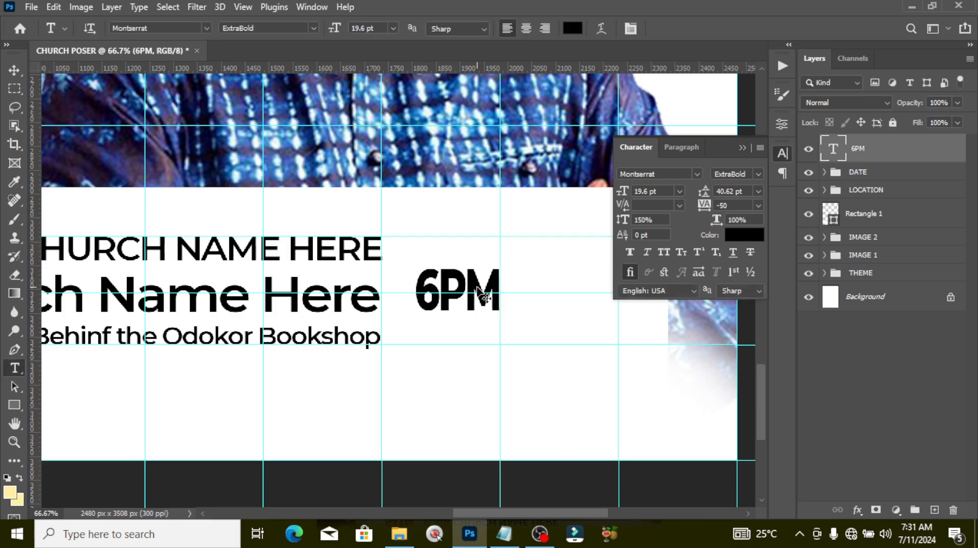
Step: Scale the "6PM" text up to about 25.66 pt, keeping it right of the church text
{"action": "key", "text": "ctrl+0"}
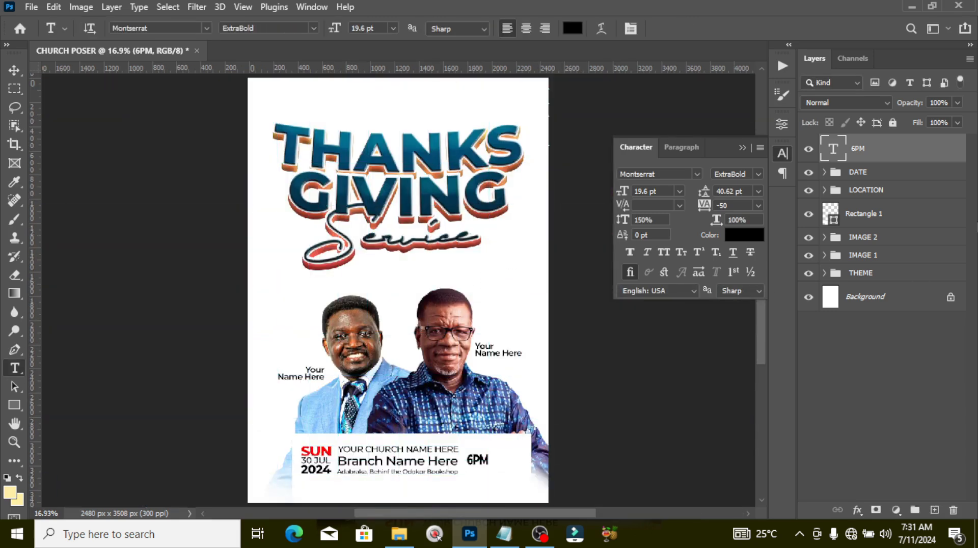
{"action": "left_click", "coordinate": [781, 151]}
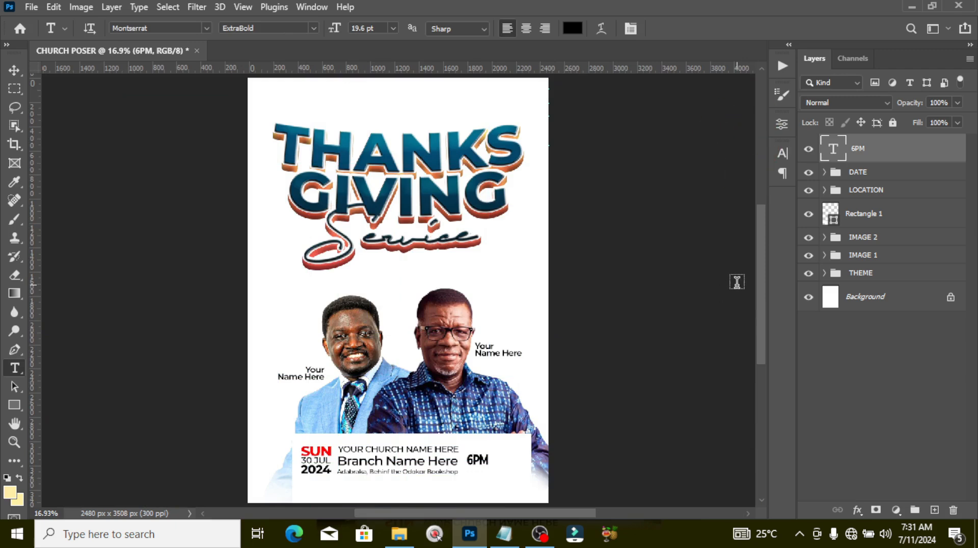
{"action": "key", "text": "ctrl+t"}
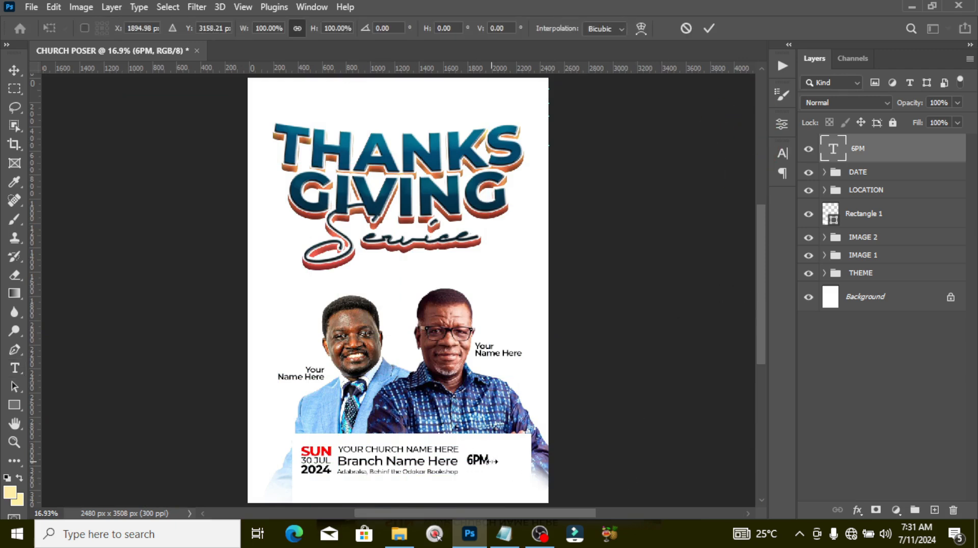
{"action": "left_click_drag", "start_coordinate": [493, 450], "coordinate": [497, 447]}
{"action": "key", "text": "Return"}
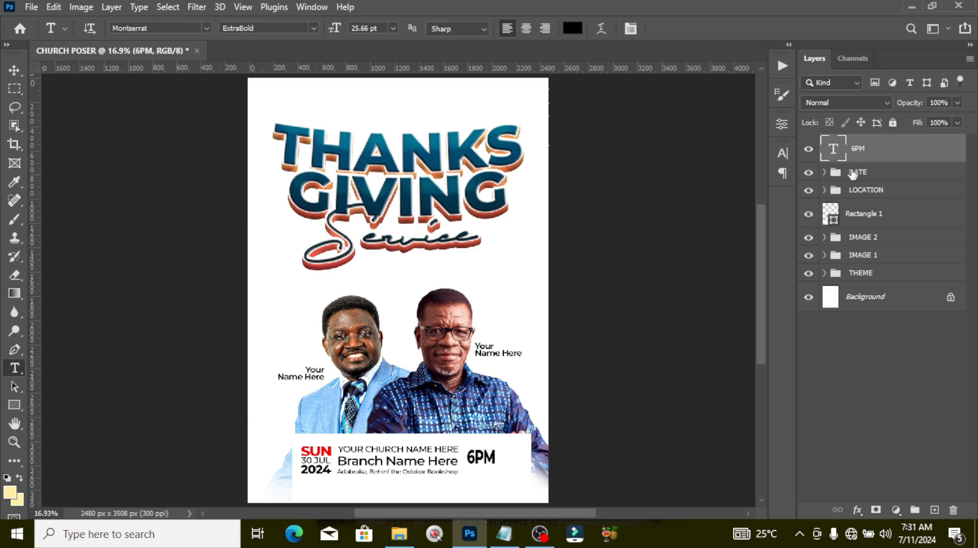
Step: Put the "6PM" text layer in its own group, name the group DATE and collapse it
{"action": "key", "text": "ctrl+g"}
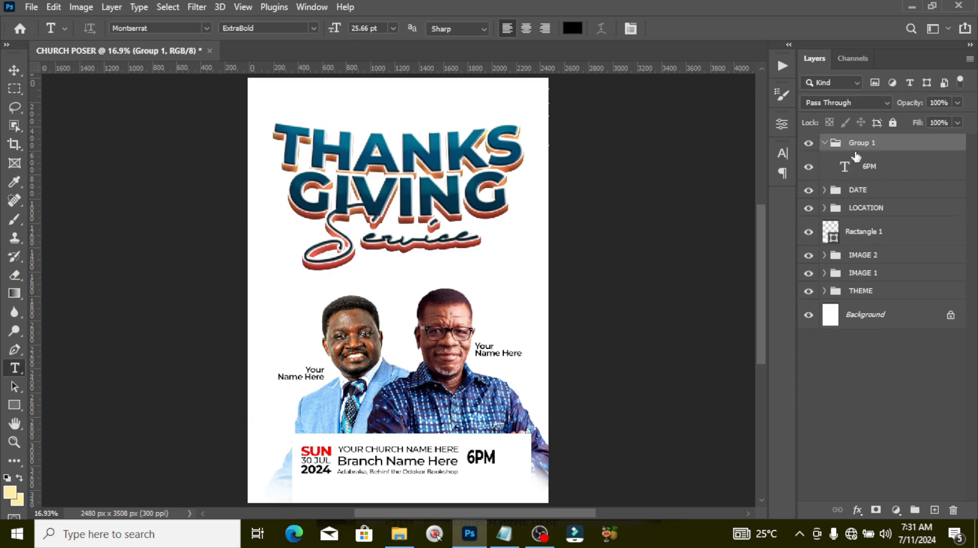
{"action": "double_click", "coordinate": [861, 143]}
{"action": "type", "text": "DATE"}
{"action": "key", "text": "Return"}
{"action": "key", "text": "ctrl+plus"}
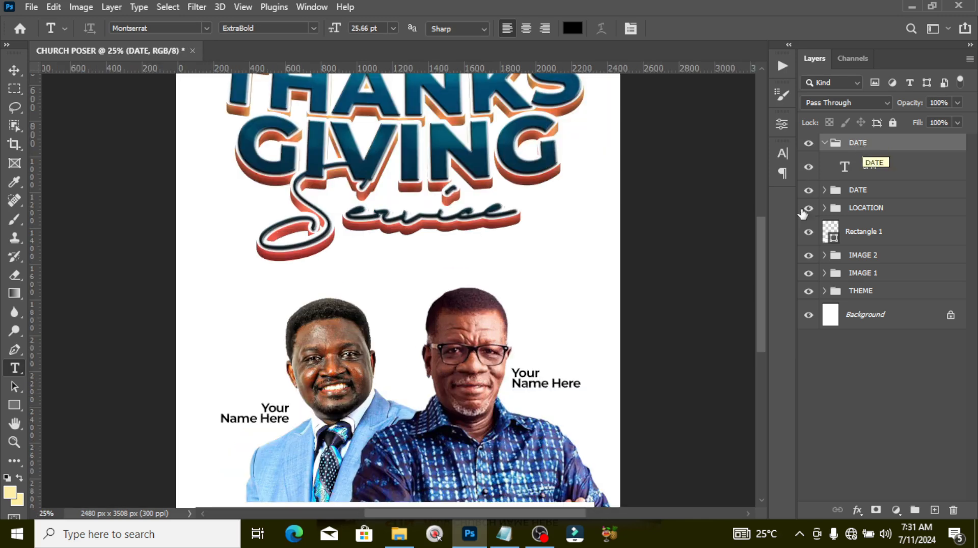
{"action": "left_click_drag", "start_coordinate": [762, 240], "coordinate": [755, 296]}
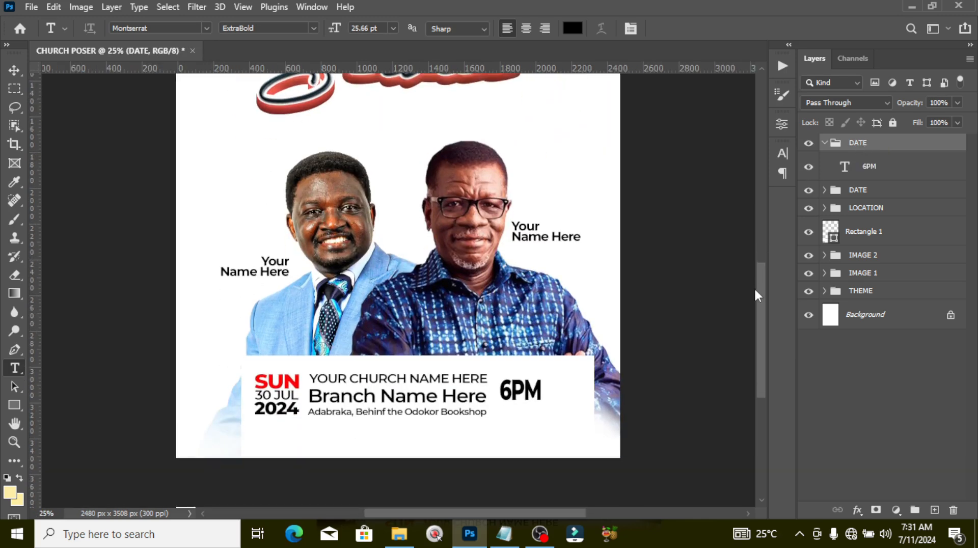
{"action": "left_click", "coordinate": [824, 143]}
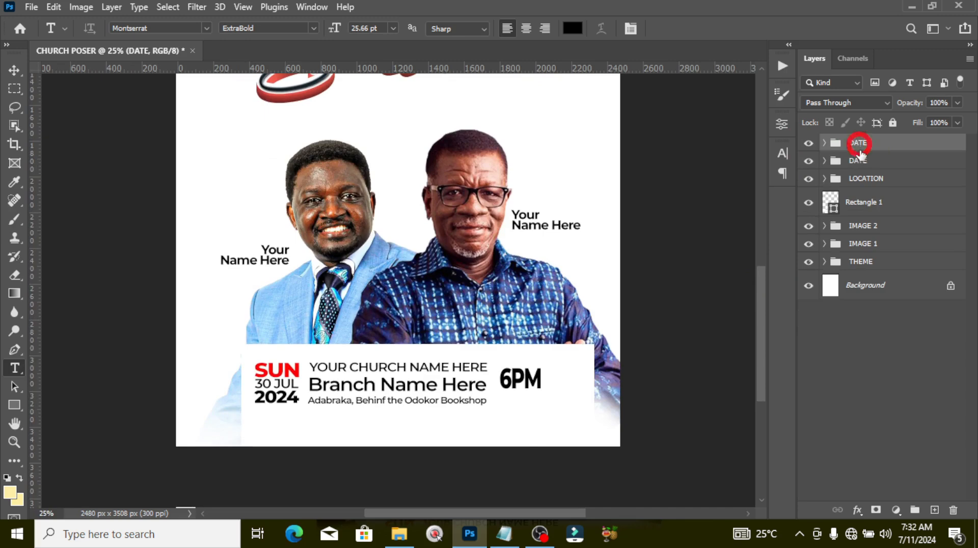
Step: Select both DATE groups and the LOCATION group and check their combined bounds against the page's centre guide
{"action": "left_click", "coordinate": [861, 175], "text": "shift"}
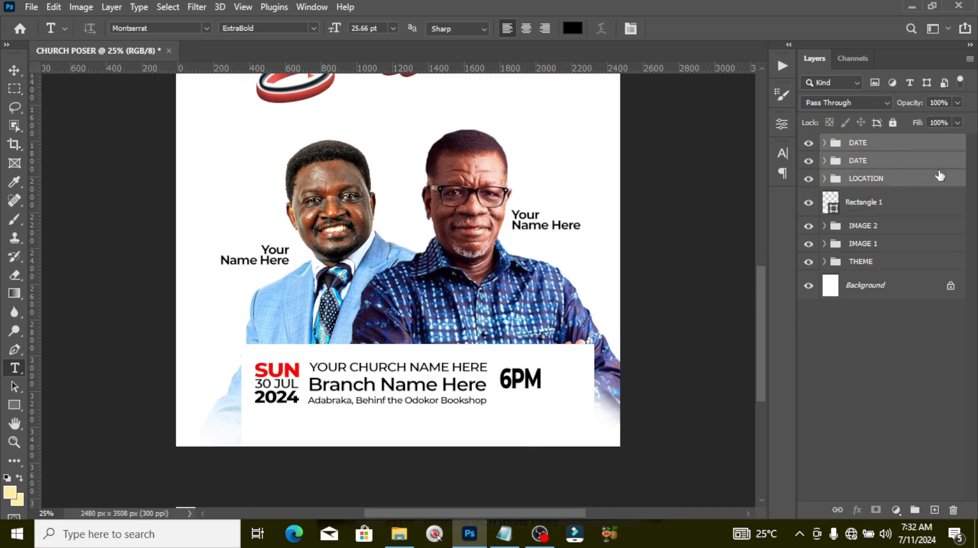
{"action": "key", "text": "ctrl+t"}
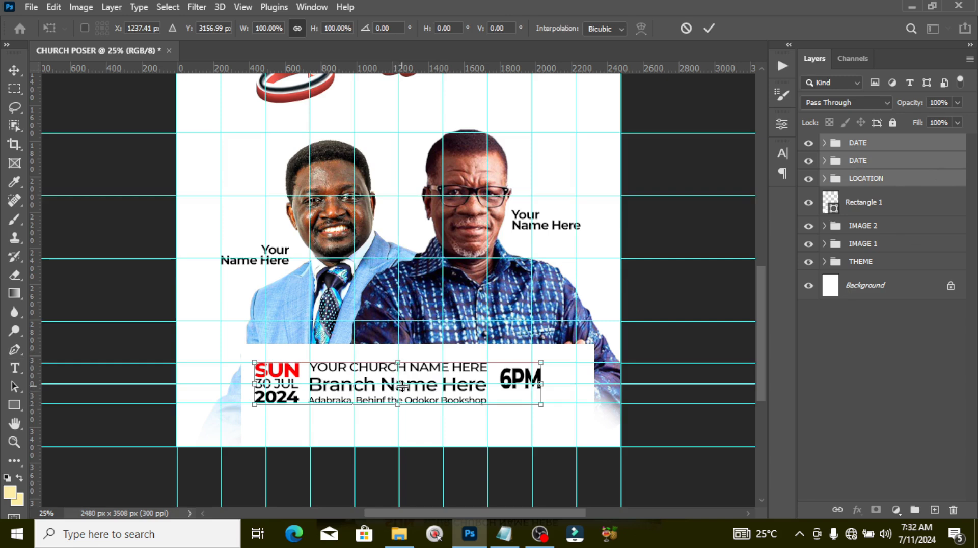
{"action": "key", "text": "Return"}
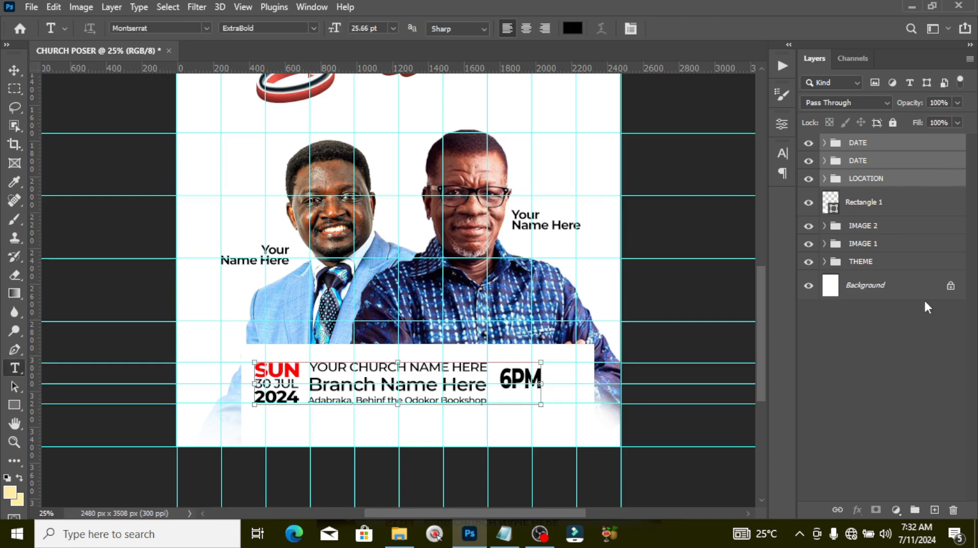
Step: Narrow the white rectangle from its right side to 89.05% width, centring it on the page at X 1240 px
{"action": "left_click", "coordinate": [861, 206]}
{"action": "key", "text": "ctrl+t"}
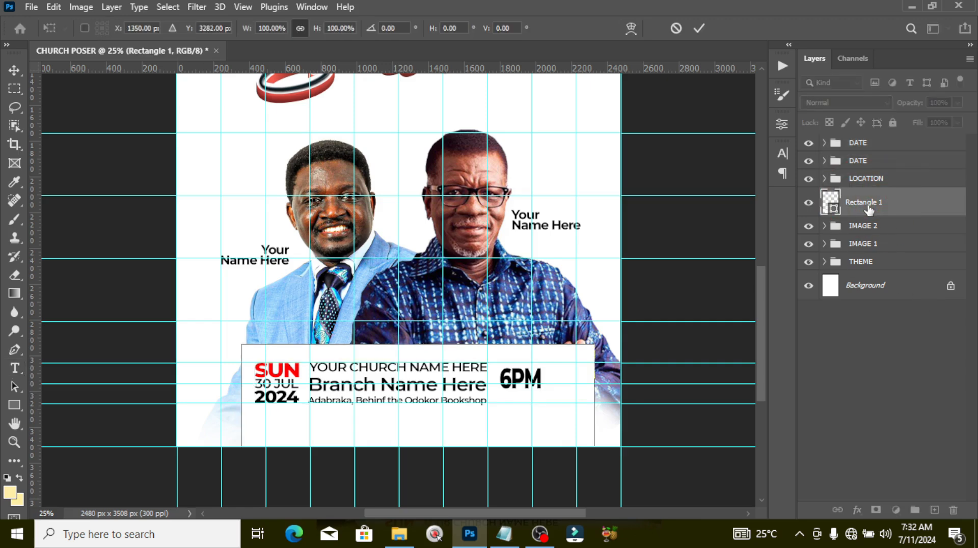
{"action": "left_click", "coordinate": [531, 380]}
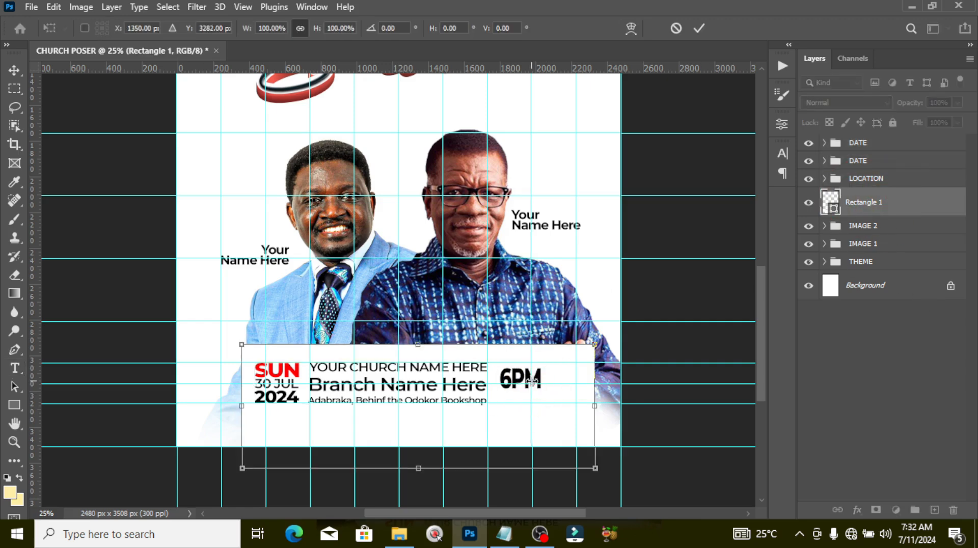
{"action": "left_click_drag", "start_coordinate": [563, 404], "coordinate": [555, 405]}
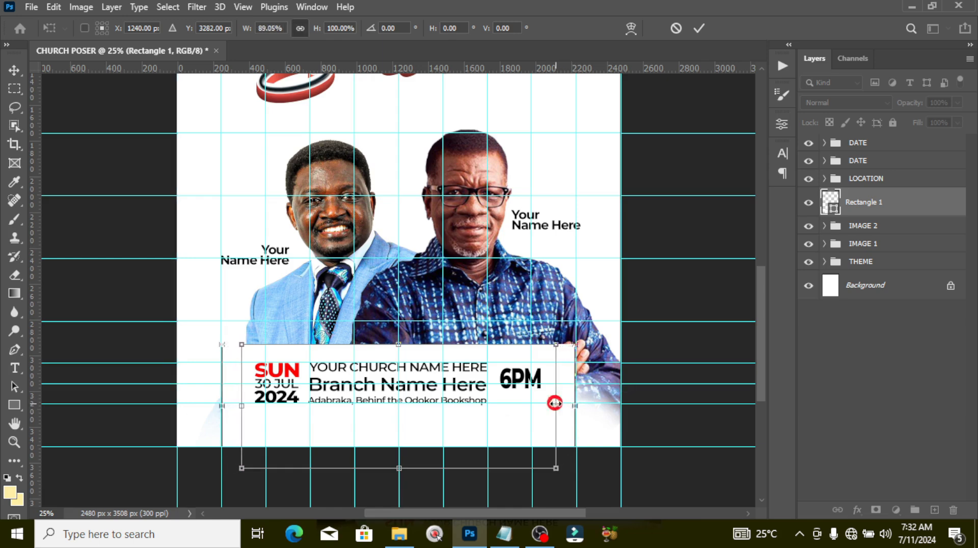
{"action": "key", "text": "t"}
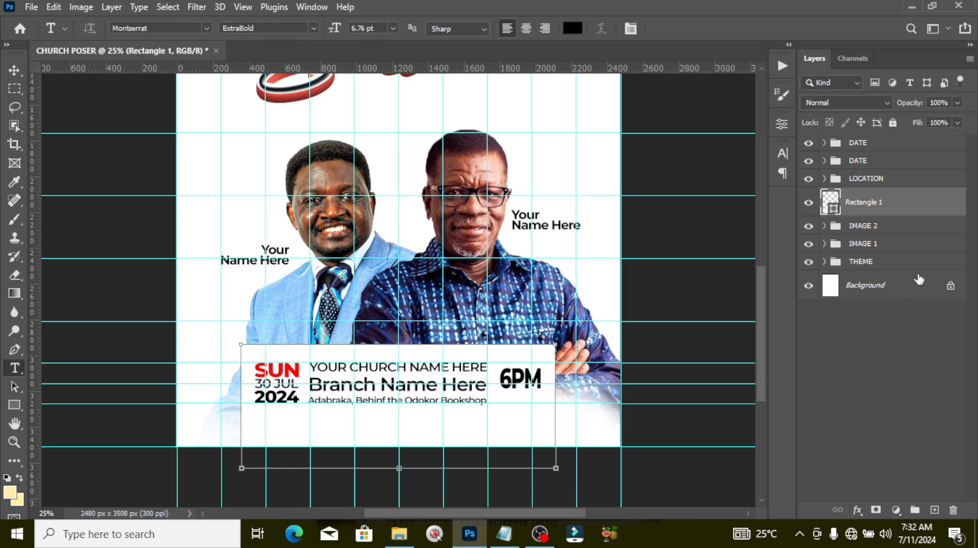
Step: Select the white rectangle with the LOCATION and both DATE groups and move them down until the rectangle's top edge nears the guide
{"action": "left_click", "coordinate": [866, 143], "text": "shift"}
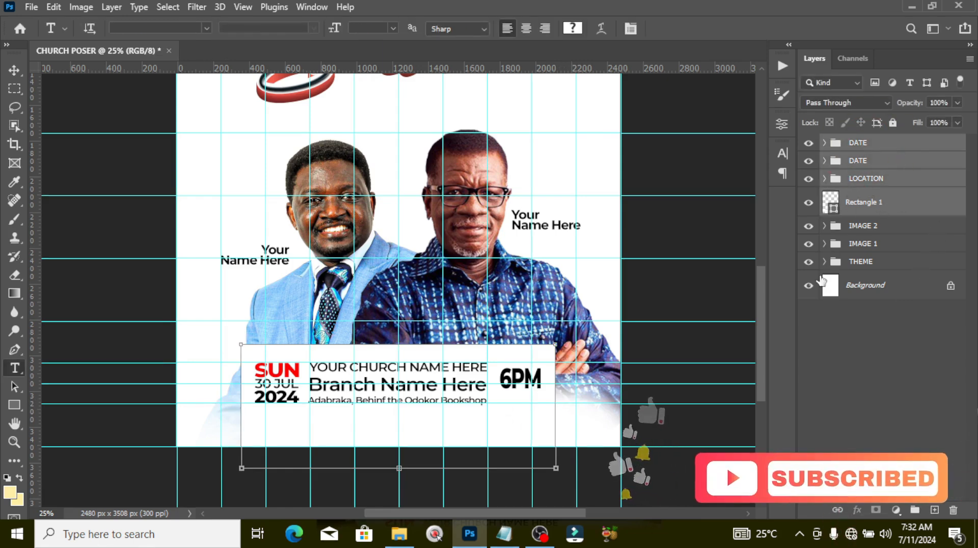
{"action": "key", "text": "v"}
{"action": "key", "text": "shift+Down"}
{"action": "key", "text": "shift+Down"}
{"action": "key", "text": "shift+Down"}
{"action": "key", "text": "shift+Down"}
{"action": "key", "text": "shift+Down"}
{"action": "key", "text": "shift+Down"}
{"action": "key", "text": "shift+Down"}
{"action": "key", "text": "shift+Down"}
{"action": "key", "text": "shift+Down"}
{"action": "key", "text": "shift+Down"}
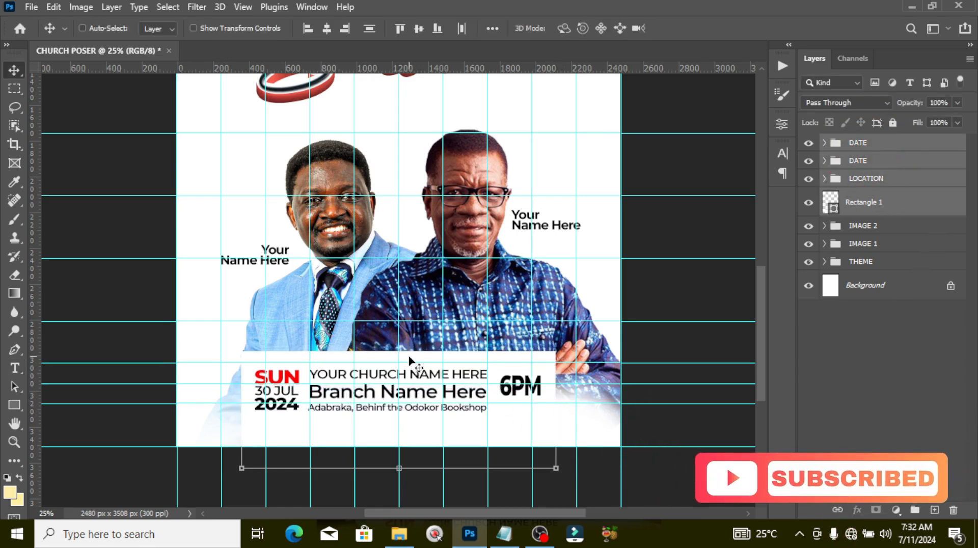
{"action": "key", "text": "shift+Down"}
{"action": "key", "text": "shift+Down"}
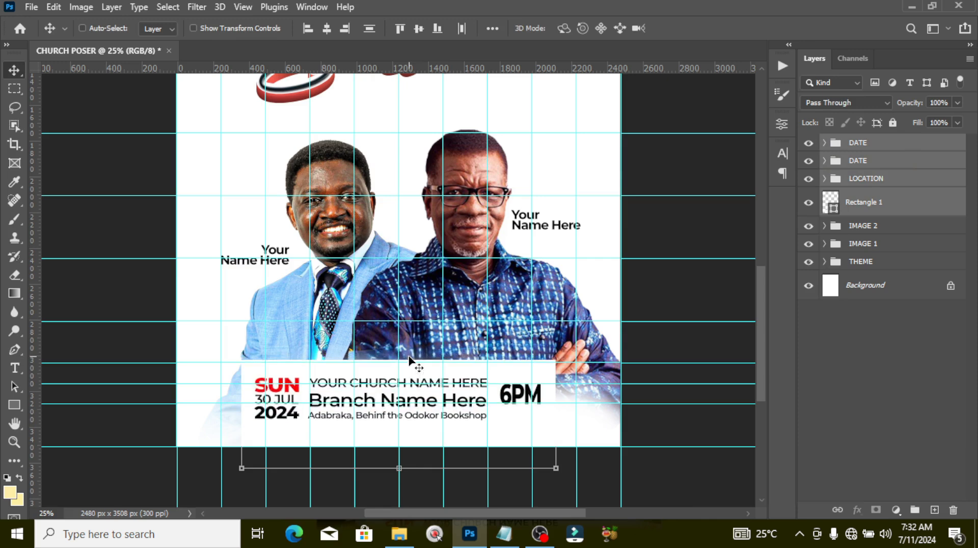
{"action": "left_click", "coordinate": [874, 142]}
{"action": "key", "text": "t"}
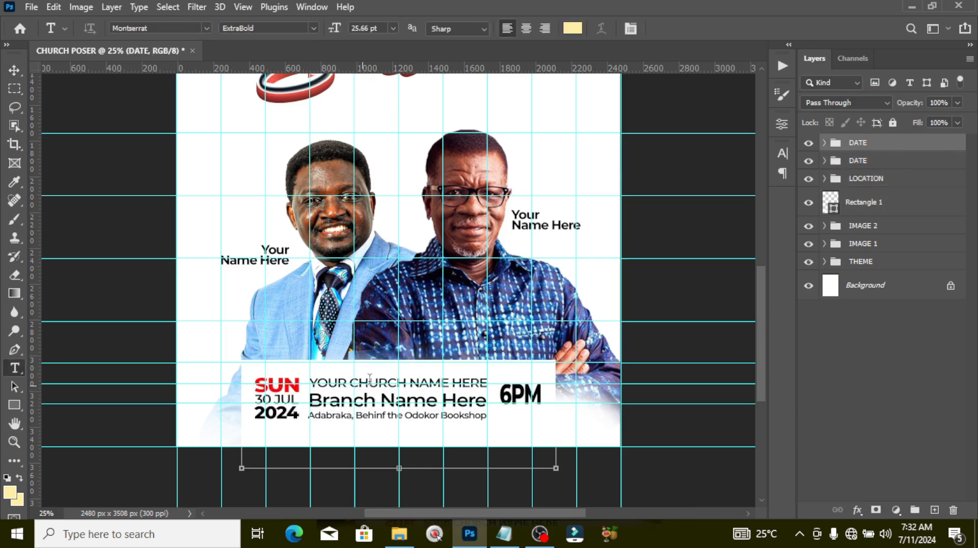
{"action": "left_click", "coordinate": [368, 117]}
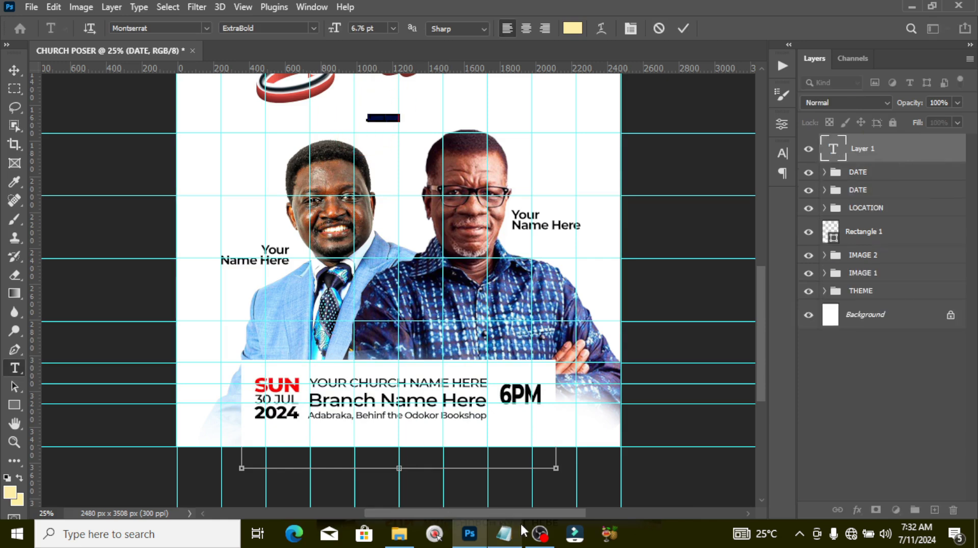
{"action": "left_click", "coordinate": [504, 534]}
{"action": "left_click_drag", "start_coordinate": [222, 243], "coordinate": [47, 253]}
{"action": "key", "text": "ctrl+c"}
{"action": "left_click", "coordinate": [535, 5]}
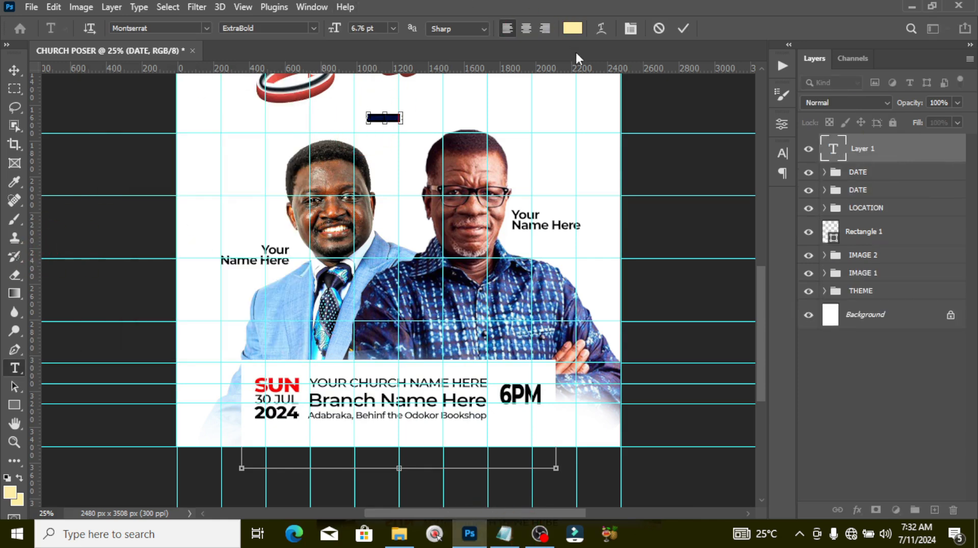
{"action": "key", "text": "ctrl+v"}
{"action": "left_click", "coordinate": [841, 143]}
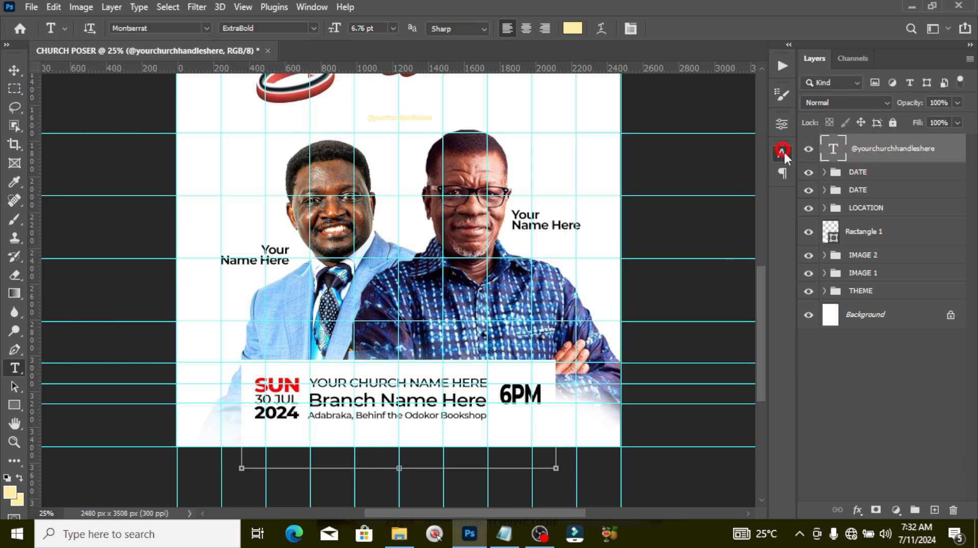
{"action": "left_click", "coordinate": [783, 153]}
{"action": "left_click", "coordinate": [741, 237]}
{"action": "type", "text": "000000"}
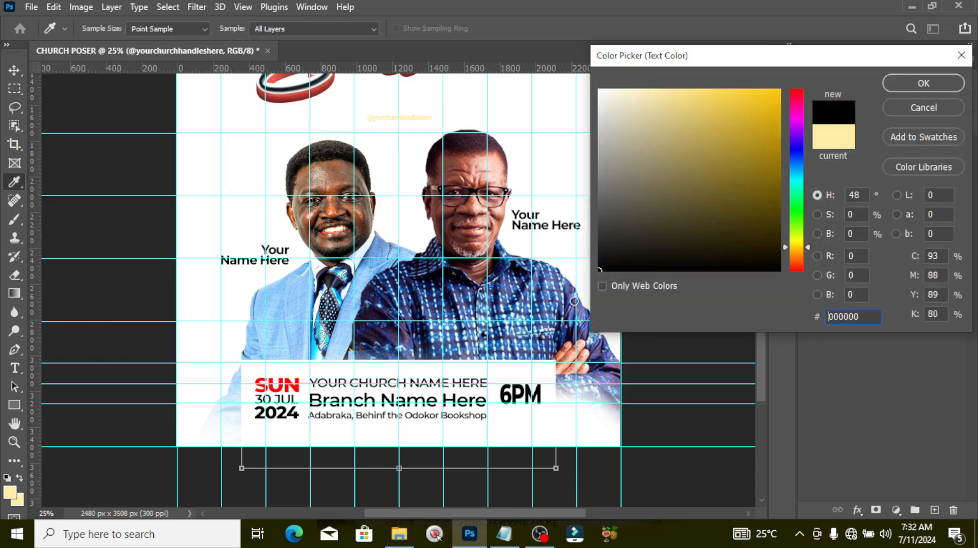
{"action": "left_click", "coordinate": [925, 83]}
{"action": "key", "text": "ctrl+h"}
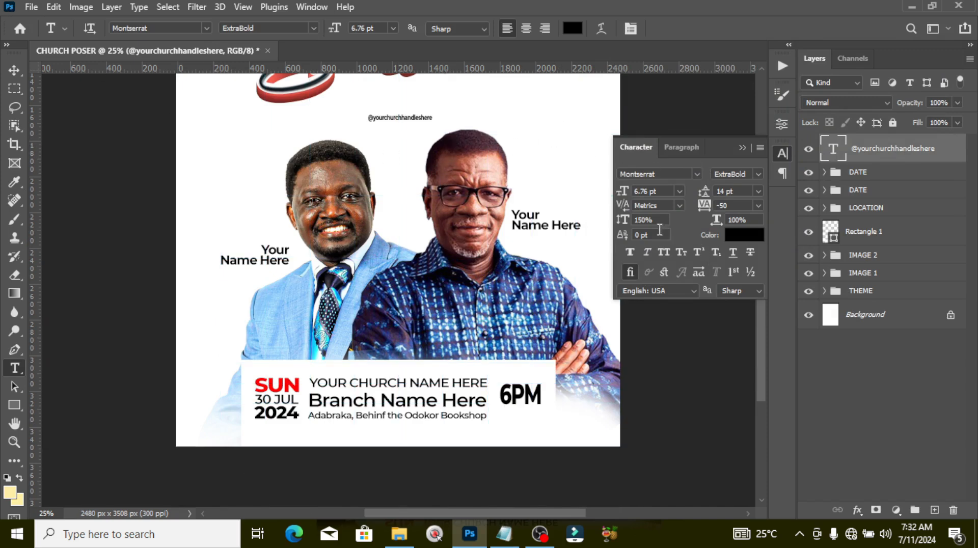
Step: Set the handle text to 100% vertical scale, 105% horizontal scale and 250 tracking, and move it below the address in the white panel
{"action": "left_click", "coordinate": [606, 215]}
{"action": "key", "text": "Return"}
{"action": "left_click", "coordinate": [747, 220]}
{"action": "type", "text": "10"}
{"action": "type", "text": "2"}
{"action": "type", "text": "50"}
{"action": "key", "text": "Return"}
{"action": "key", "text": "v"}
{"action": "left_click_drag", "start_coordinate": [400, 125], "coordinate": [382, 436]}
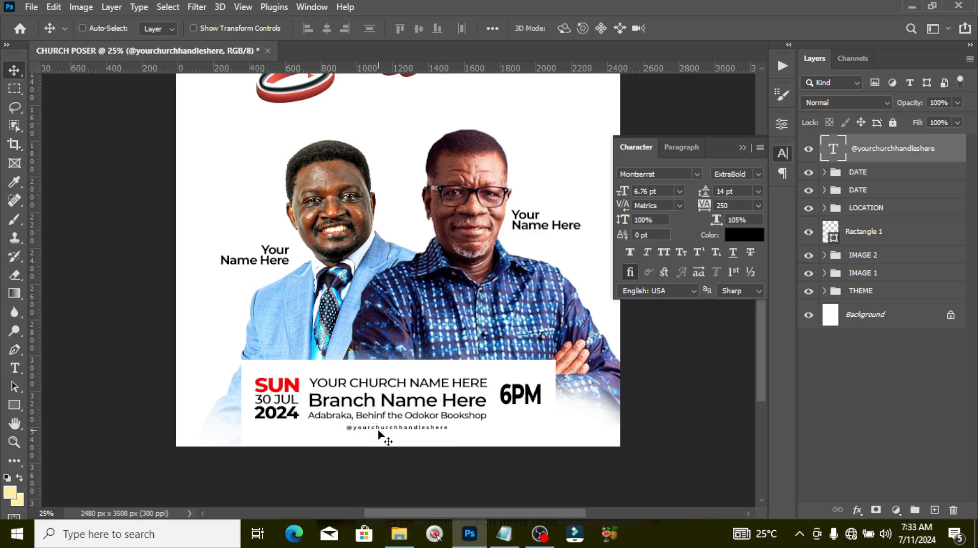
Step: Place the Instagram icon "111419-glypho copy" and the black Facebook icon "Layer 3 copy" from the FILES folder into the poster
{"action": "left_click", "coordinate": [399, 534]}
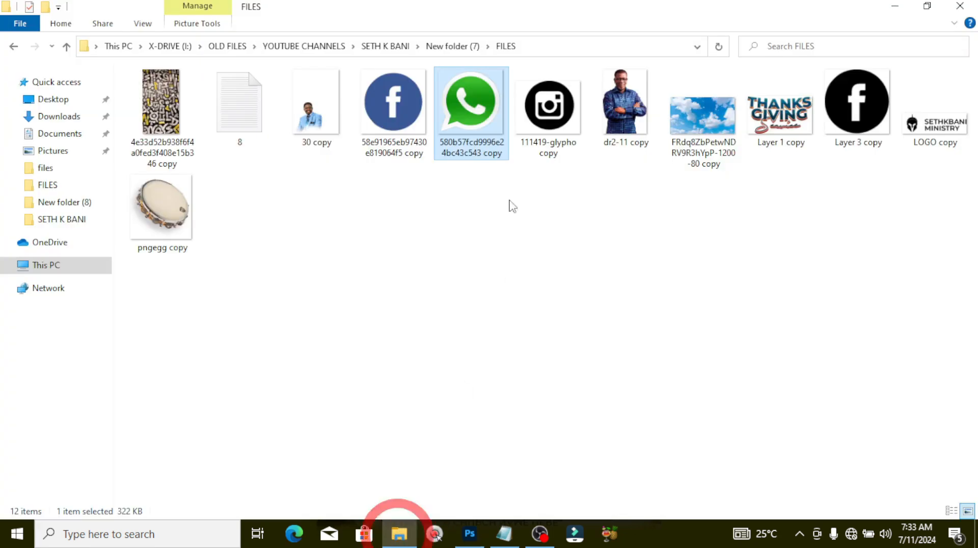
{"action": "left_click", "coordinate": [549, 107]}
{"action": "left_click", "coordinate": [857, 104], "text": "ctrl"}
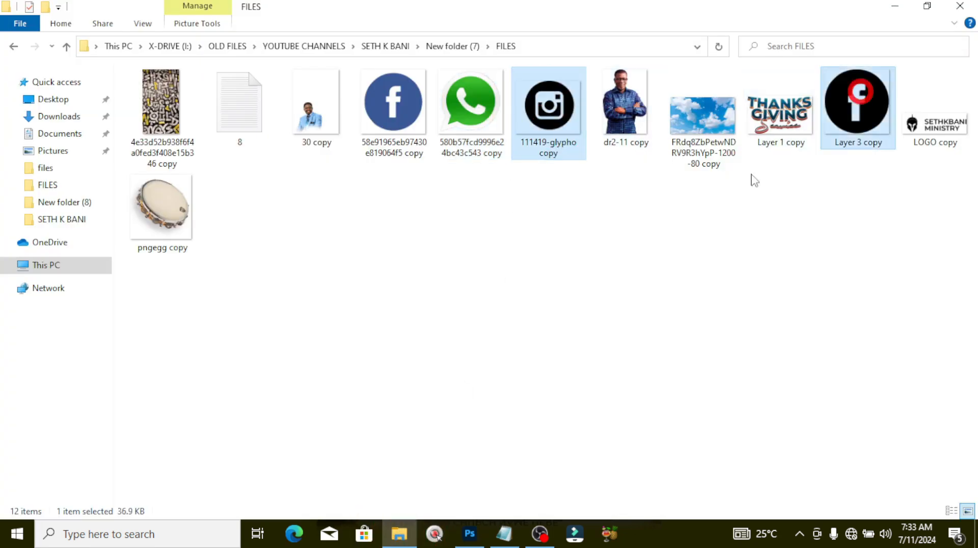
{"action": "left_click_drag", "start_coordinate": [561, 115], "coordinate": [401, 383]}
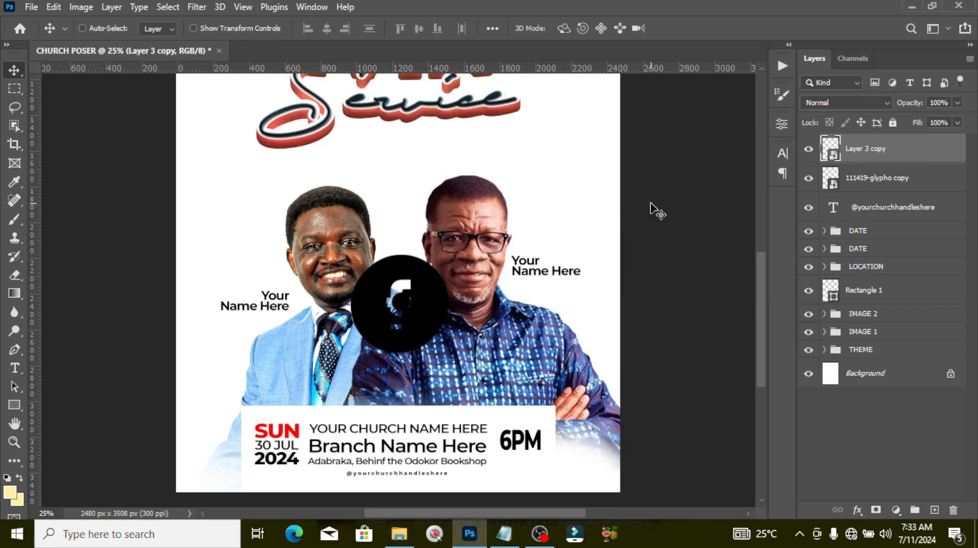
{"action": "left_click", "coordinate": [895, 177], "text": "shift"}
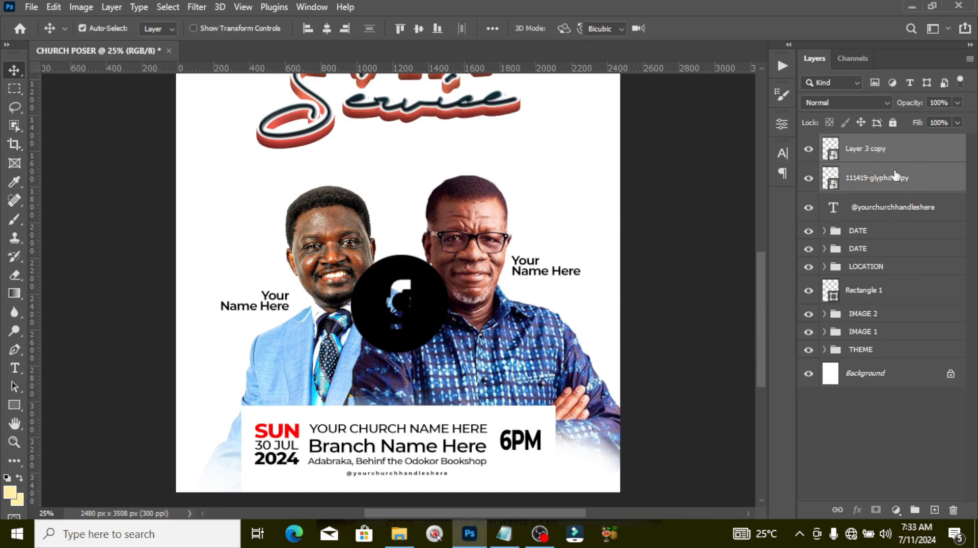
{"action": "key", "text": "ctrl+t"}
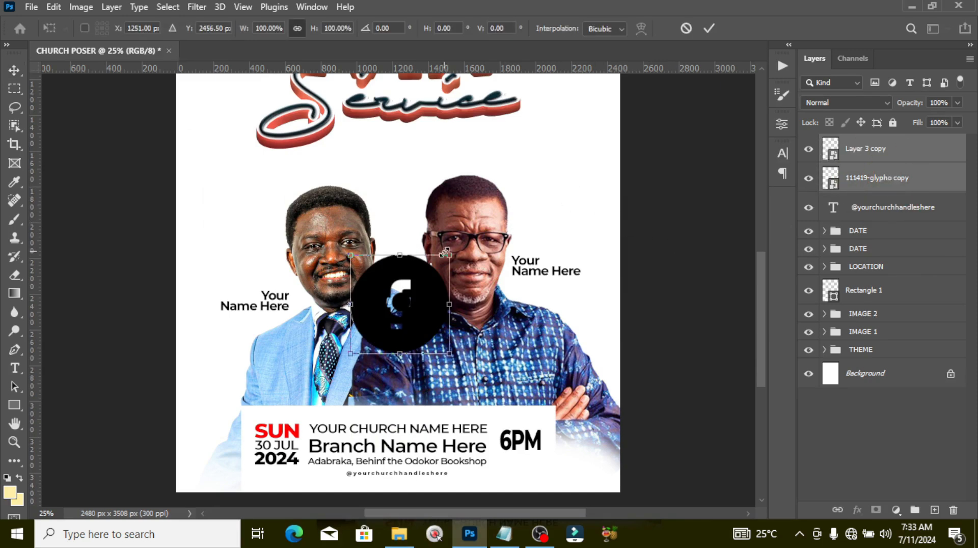
{"action": "left_click_drag", "start_coordinate": [452, 253], "coordinate": [361, 342]}
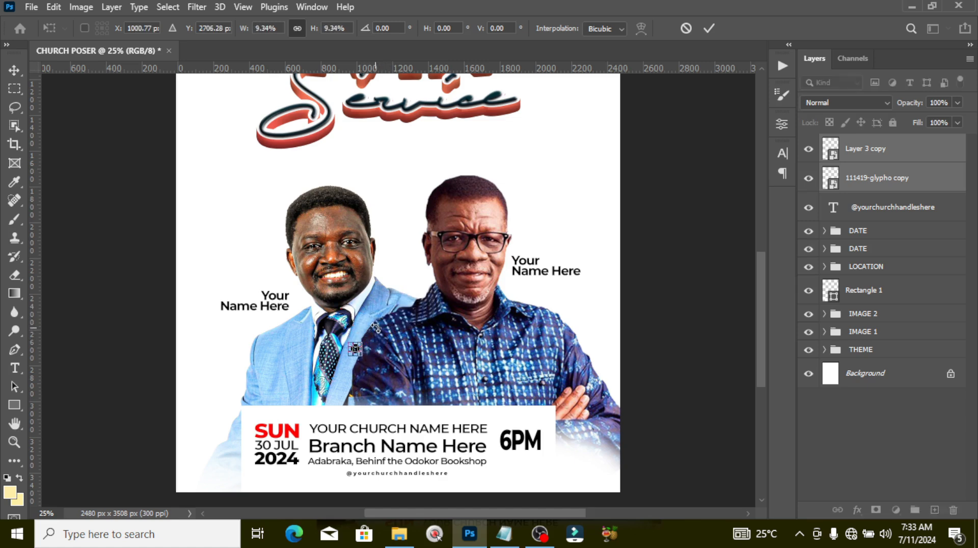
{"action": "key", "text": "Return"}
{"action": "left_click_drag", "start_coordinate": [359, 380], "coordinate": [340, 494]}
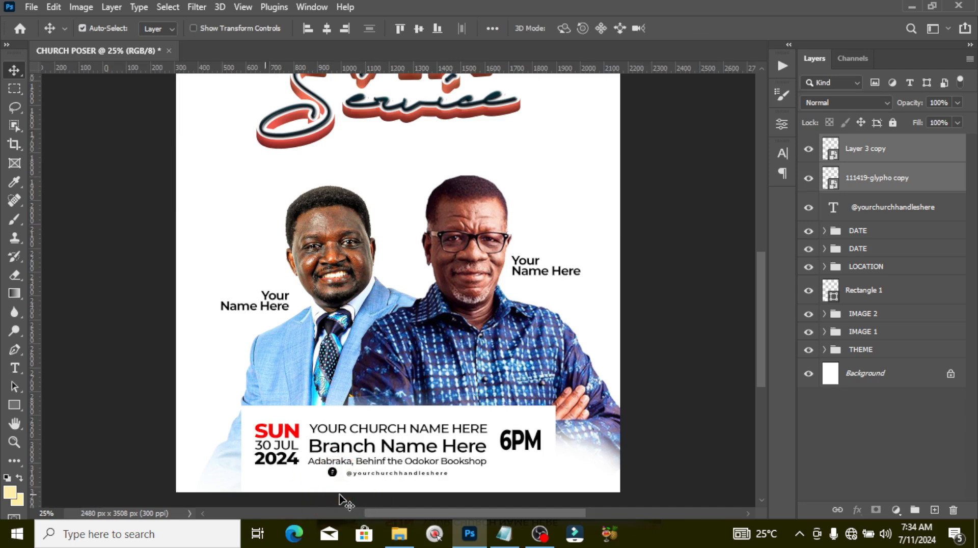
Step: Separate the Facebook and Instagram icons side by side before the handle text and shrink them to about the text height
{"action": "key", "text": "ctrl+plus"}
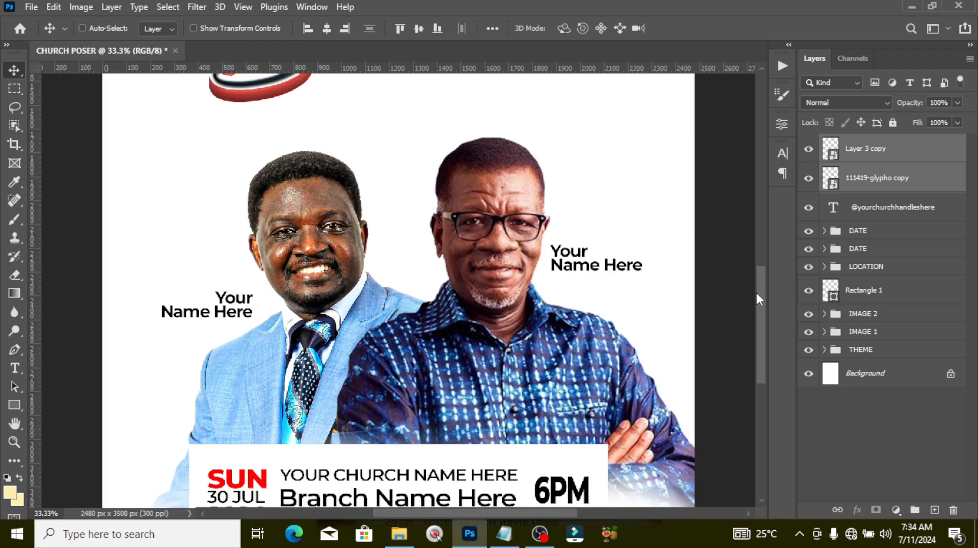
{"action": "left_click_drag", "start_coordinate": [758, 291], "coordinate": [742, 344]}
{"action": "scroll", "coordinate": [473, 515], "scroll_direction": "left", "scroll_amount": 3}
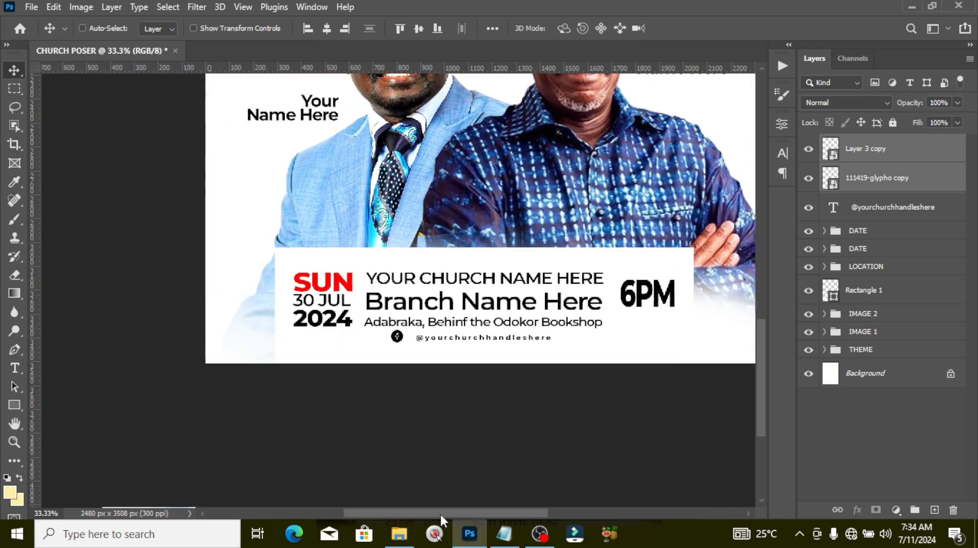
{"action": "left_click", "coordinate": [875, 152]}
{"action": "mouse_move", "coordinate": [399, 349]}
{"action": "left_mouse_down"}
{"action": "mouse_move", "coordinate": [381, 351]}
{"action": "mouse_move", "coordinate": [393, 352]}
{"action": "left_mouse_up"}
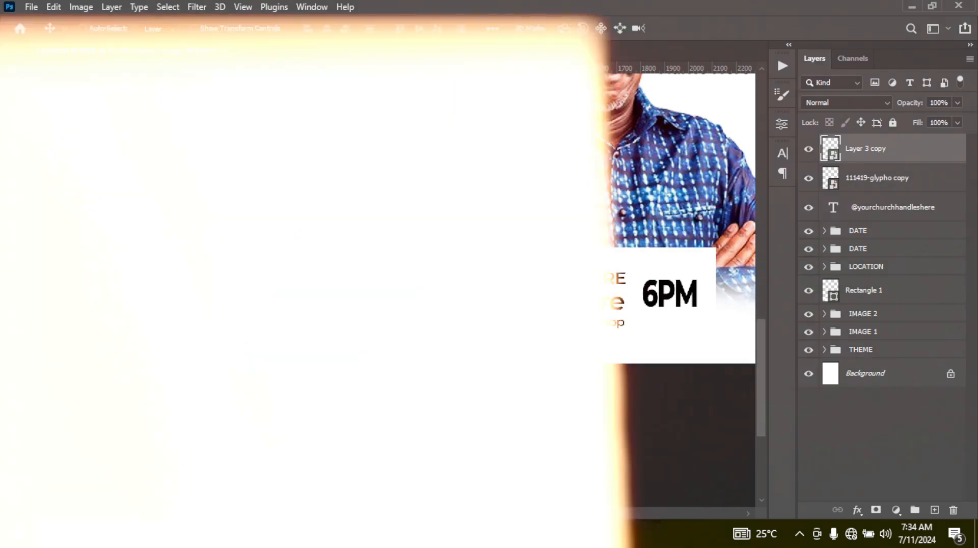
{"action": "left_click_drag", "start_coordinate": [407, 339], "coordinate": [425, 338]}
{"action": "scroll", "coordinate": [423, 333], "scroll_direction": "up", "scroll_amount": 1}
{"action": "key", "text": "ctrl+t"}
{"action": "left_click_drag", "start_coordinate": [404, 372], "coordinate": [408, 376]}
{"action": "key", "text": "Return"}
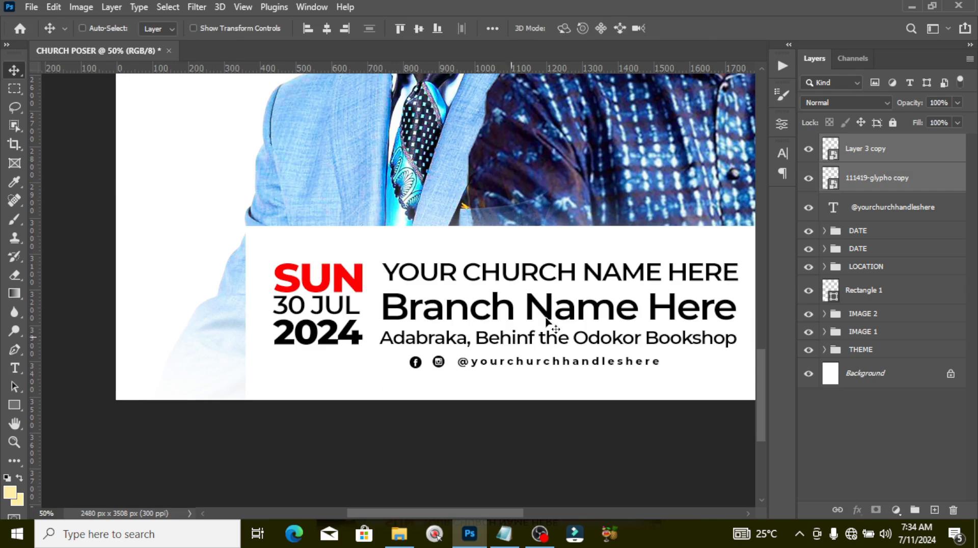
Step: Select both icons with the handle text, show the guides and centre the row horizontally in the white panel below the address
{"action": "left_click", "coordinate": [861, 209], "text": "ctrl"}
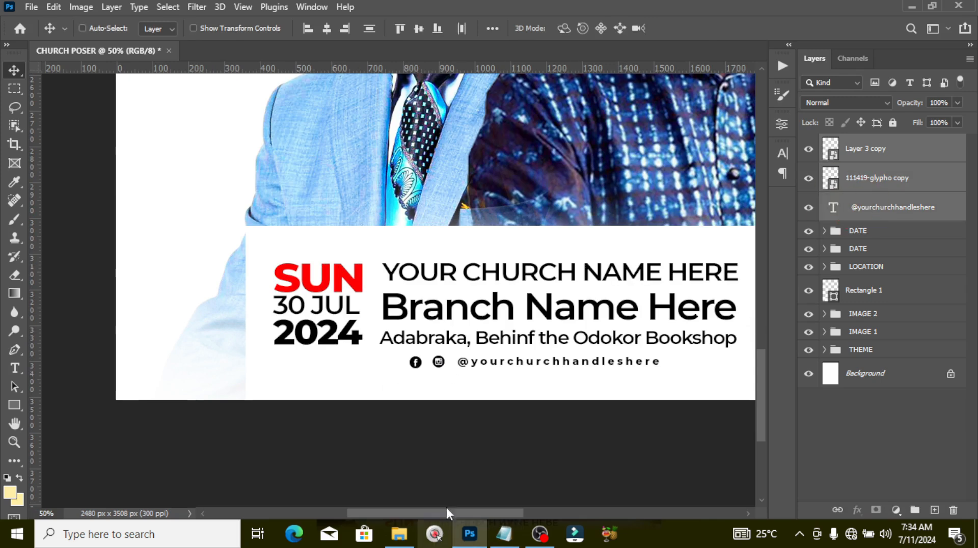
{"action": "left_click_drag", "start_coordinate": [448, 517], "coordinate": [493, 515]}
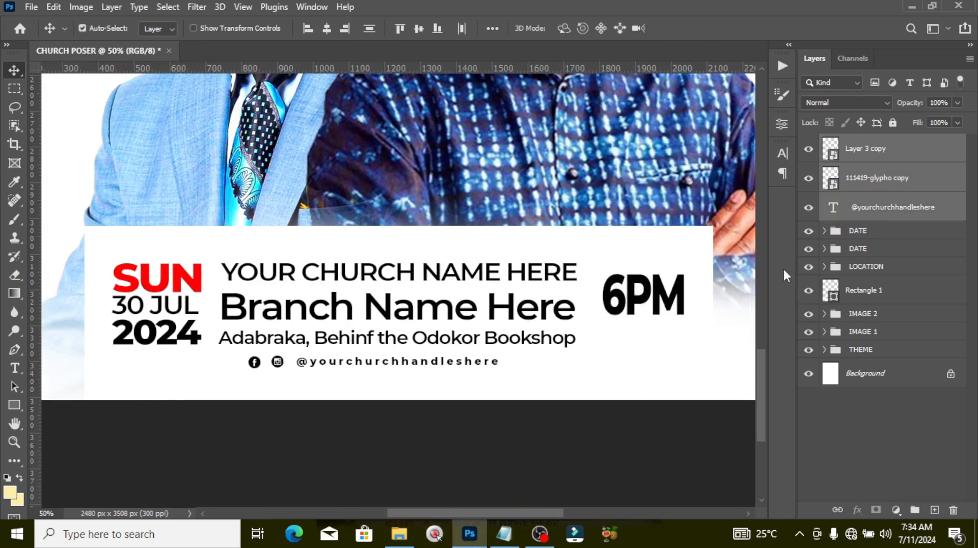
{"action": "key", "text": "ctrl+t"}
{"action": "key", "text": "ctrl+semicolon"}
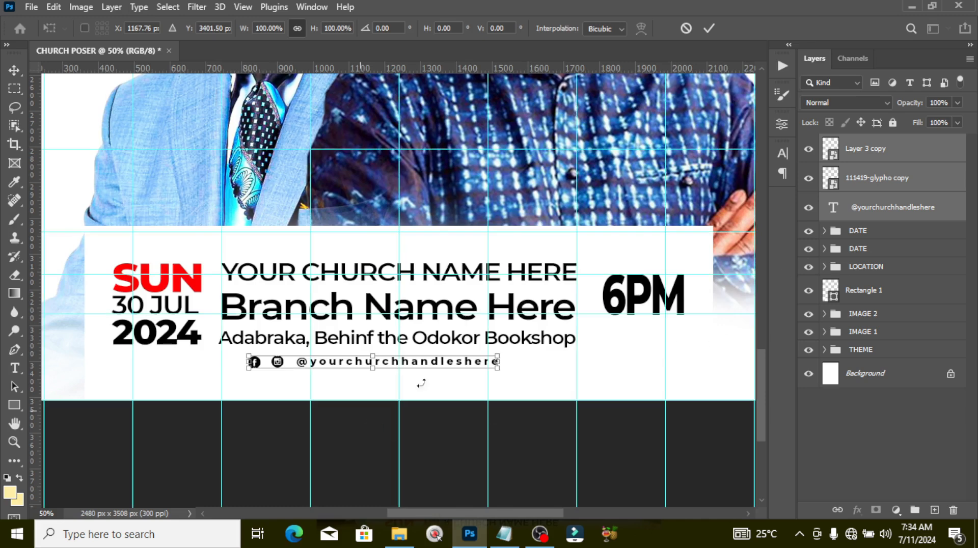
{"action": "left_click_drag", "start_coordinate": [433, 363], "coordinate": [456, 366]}
{"action": "key", "text": "Return"}
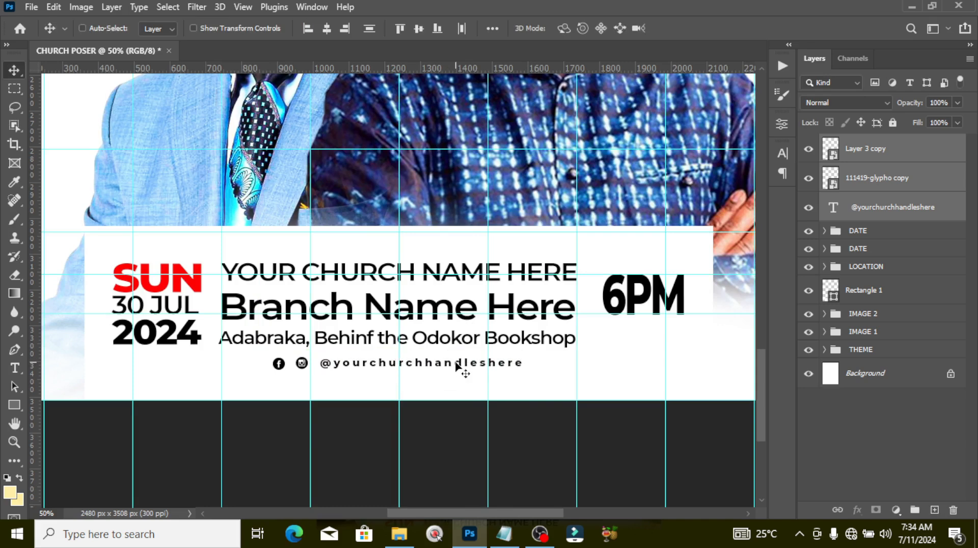
Step: Group the two icons and the handle text, naming the group HANDLES
{"action": "key", "text": "ctrl"}
{"action": "key", "text": "ctrl+g"}
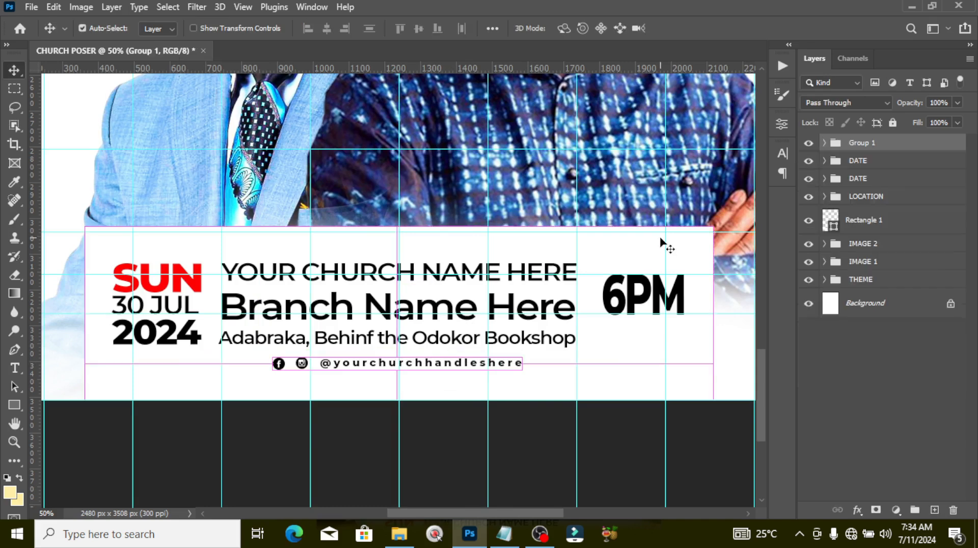
{"action": "double_click", "coordinate": [864, 148]}
{"action": "type", "text": "HANDLES"}
{"action": "key", "text": "Return"}
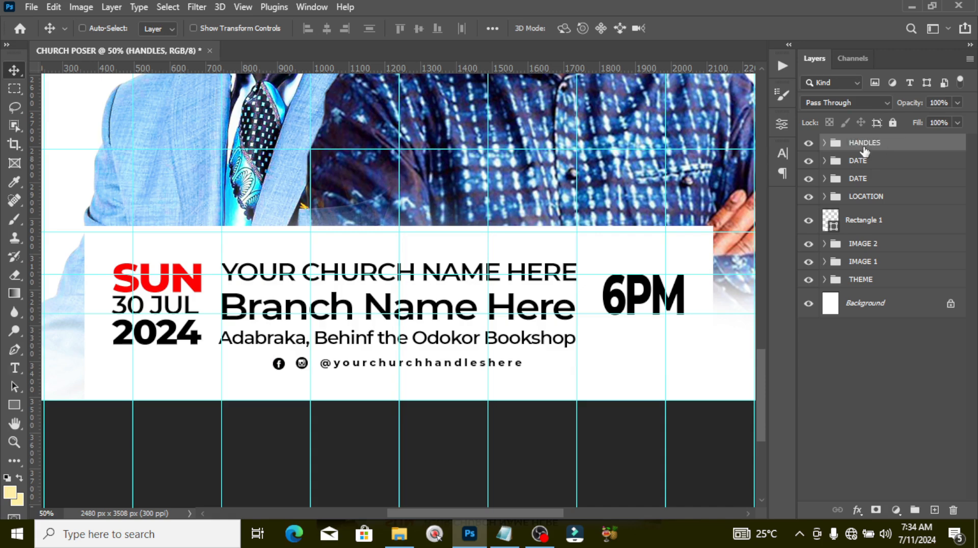
Step: Place the cloudy sky image "FRdq8ZbPetwNDRV9R3hYpP-1200-80 copy" from the FILES folder into the poster
{"action": "key", "text": "ctrl+0"}
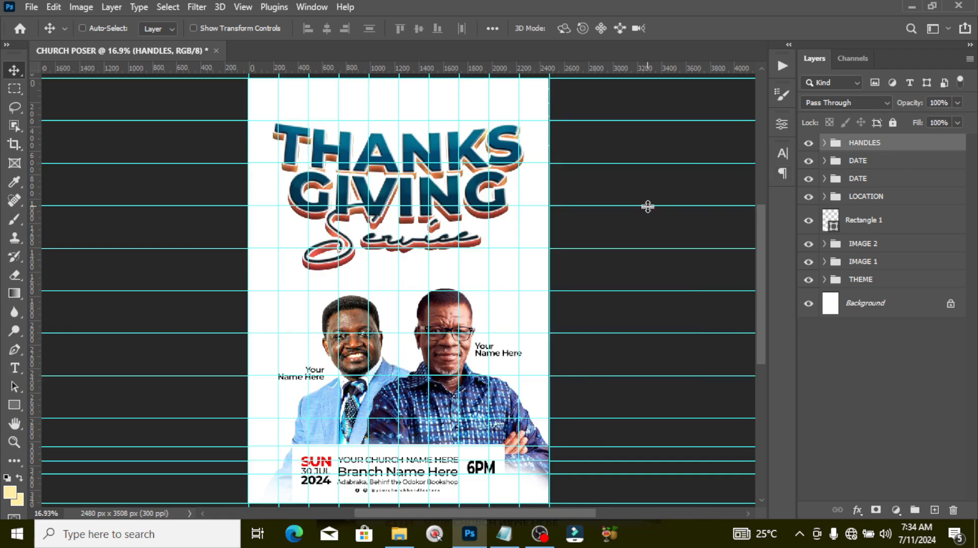
{"action": "left_click", "coordinate": [401, 535]}
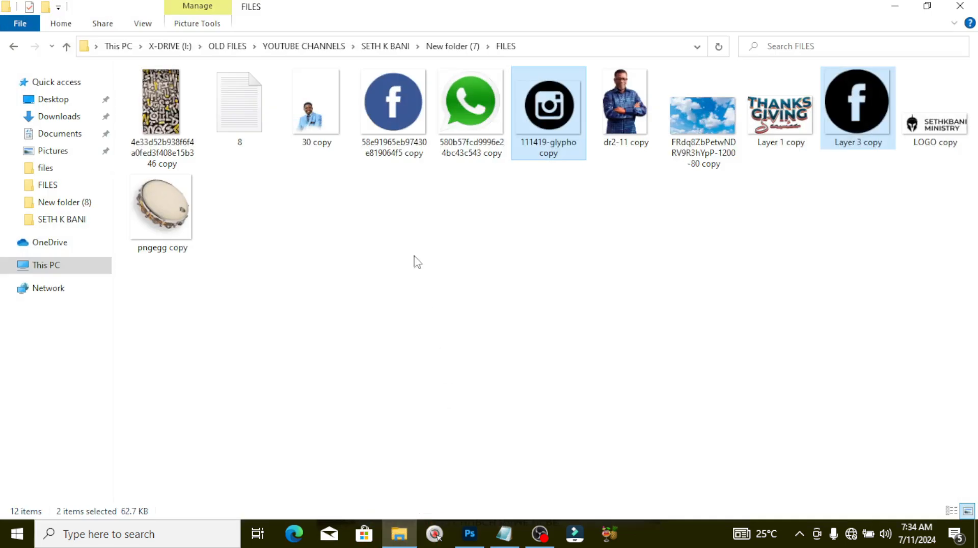
{"action": "left_click_drag", "start_coordinate": [712, 127], "coordinate": [475, 529]}
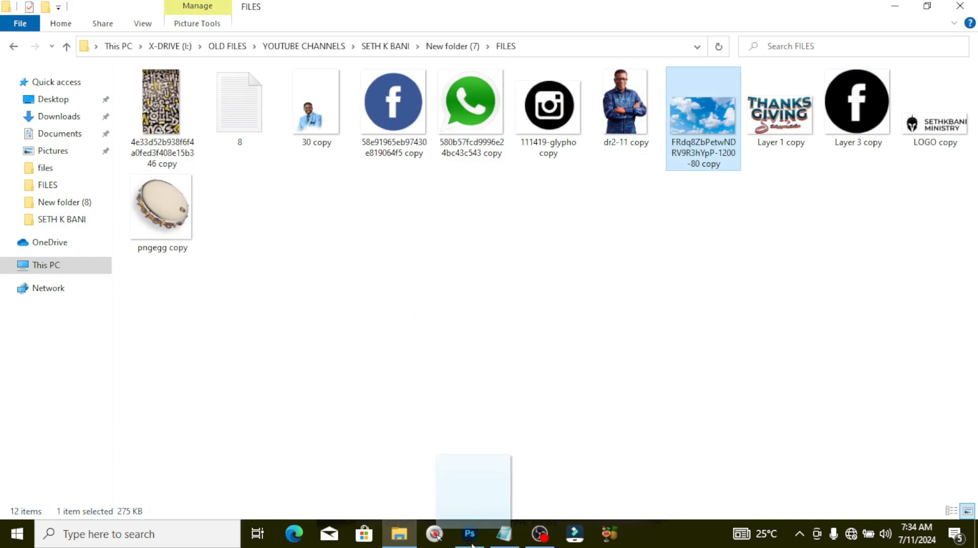
{"action": "left_click_drag", "start_coordinate": [470, 540], "coordinate": [409, 231]}
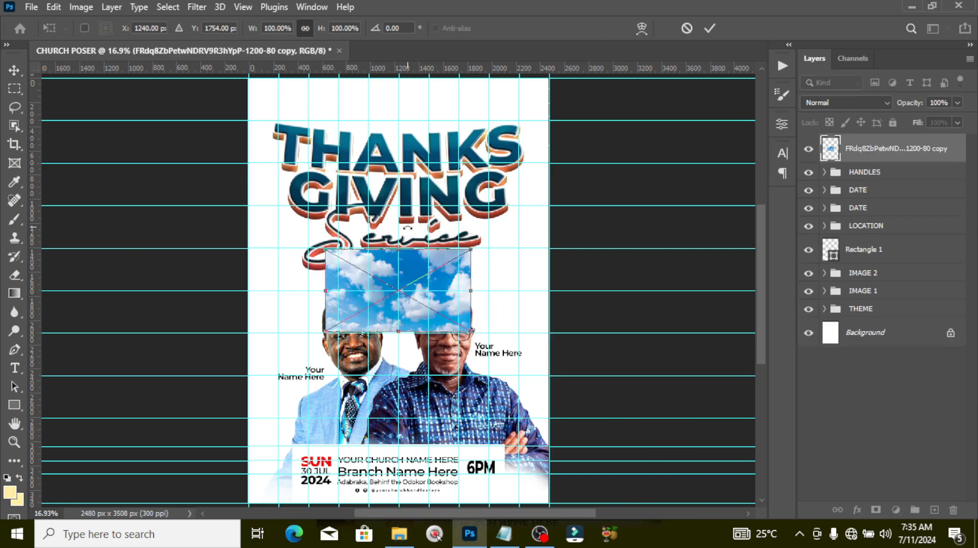
Step: Scale the sky image to 339%, move it over the upper half of the page and put its layer below the THEME group
{"action": "left_click_drag", "start_coordinate": [468, 330], "coordinate": [646, 429]}
{"action": "left_click_drag", "start_coordinate": [419, 241], "coordinate": [419, 129]}
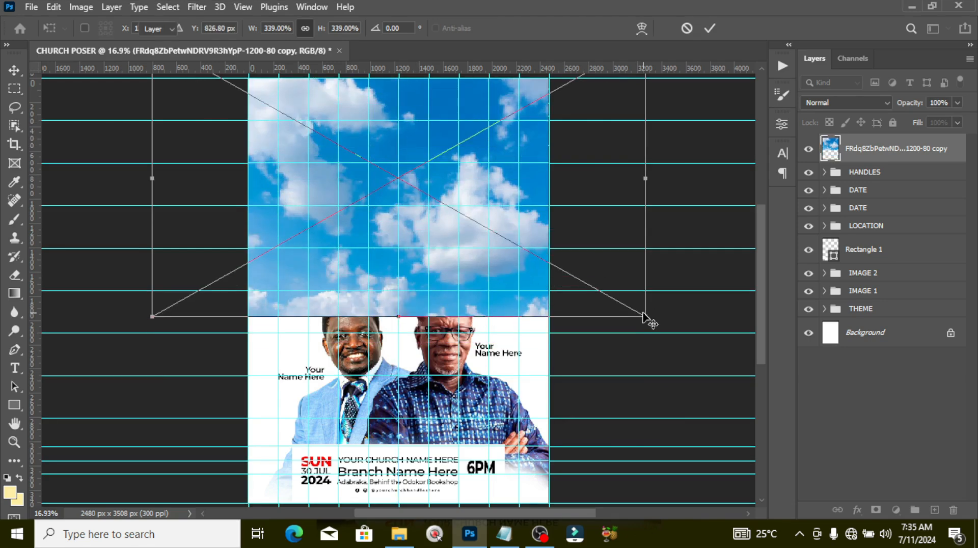
{"action": "key", "text": "Return"}
{"action": "left_click_drag", "start_coordinate": [844, 164], "coordinate": [861, 324]}
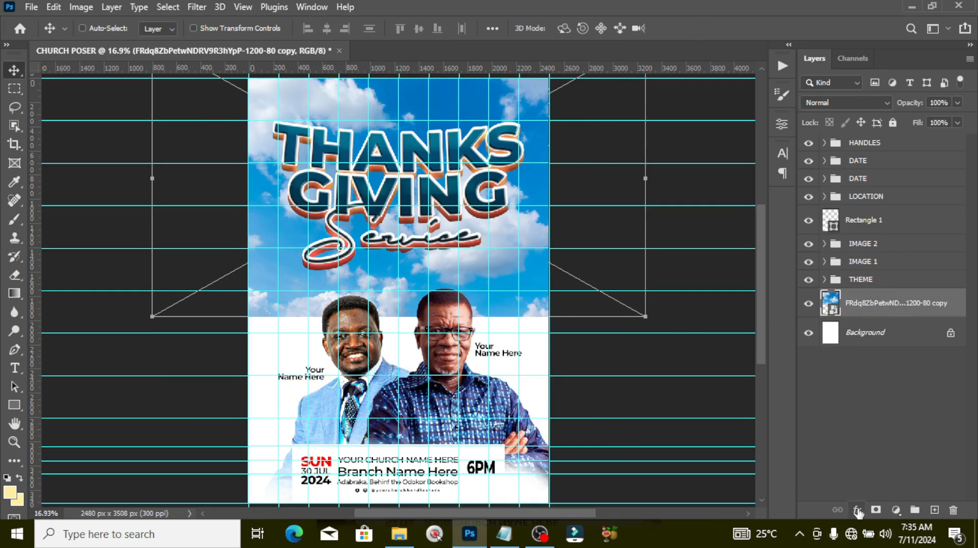
Step: Add a layer mask to the sky image and paint out its lower edge across the page with a soft black brush
{"action": "left_click", "coordinate": [875, 510]}
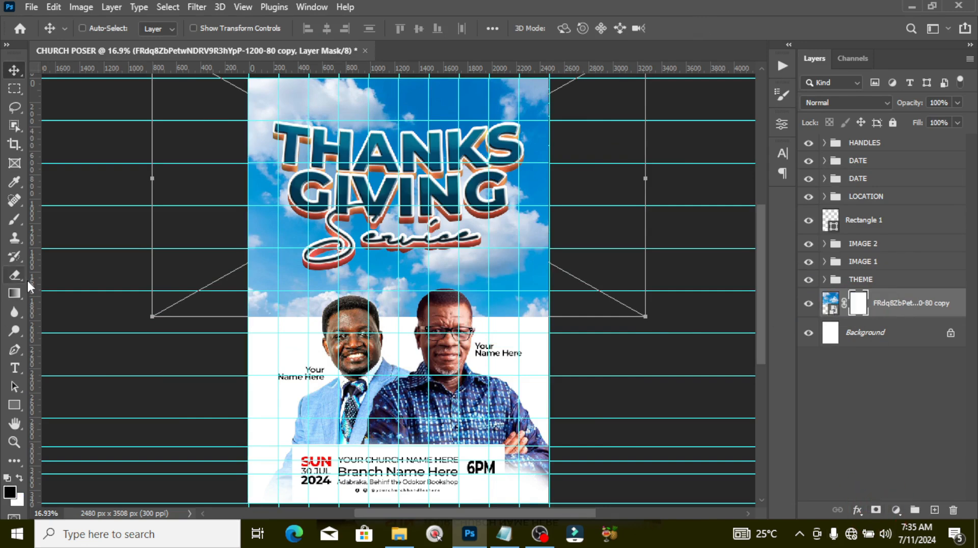
{"action": "key", "text": "b"}
{"action": "key", "text": "bracketleft"}
{"action": "key", "text": "bracketleft"}
{"action": "key", "text": "bracketleft"}
{"action": "key", "text": "bracketleft"}
{"action": "left_click_drag", "start_coordinate": [251, 317], "coordinate": [586, 327]}
Step: Enlarge the brush to 900 and fade the sky on its mask around the portraits and below the title
{"action": "key", "text": "bracketright"}
{"action": "key", "text": "bracketright"}
{"action": "key", "text": "bracketright"}
{"action": "key", "text": "bracketright"}
{"action": "key", "text": "bracketright"}
{"action": "key", "text": "bracketright"}
{"action": "key", "text": "bracketright"}
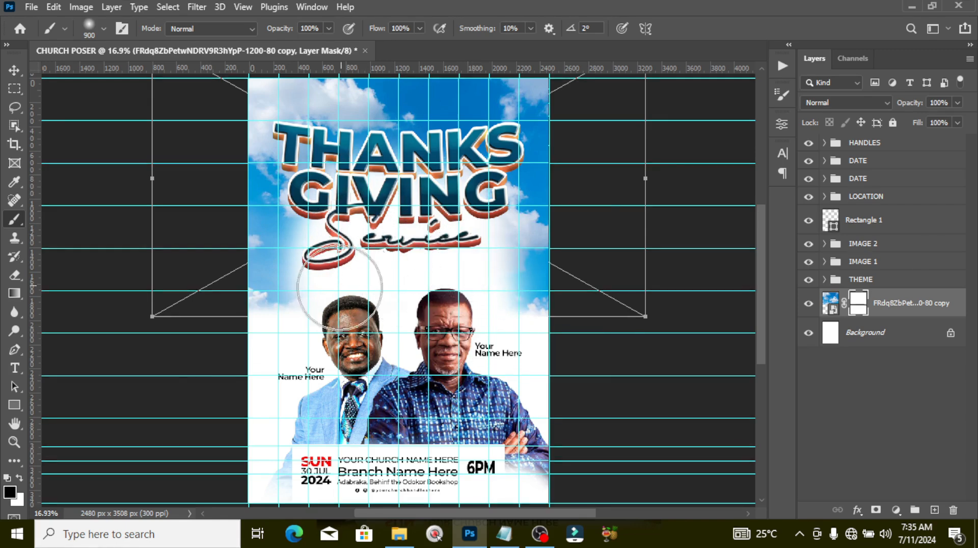
{"action": "mouse_move", "coordinate": [492, 336]}
{"action": "left_mouse_down"}
{"action": "mouse_move", "coordinate": [469, 332]}
{"action": "mouse_move", "coordinate": [519, 332]}
{"action": "mouse_move", "coordinate": [504, 333]}
{"action": "left_mouse_up"}
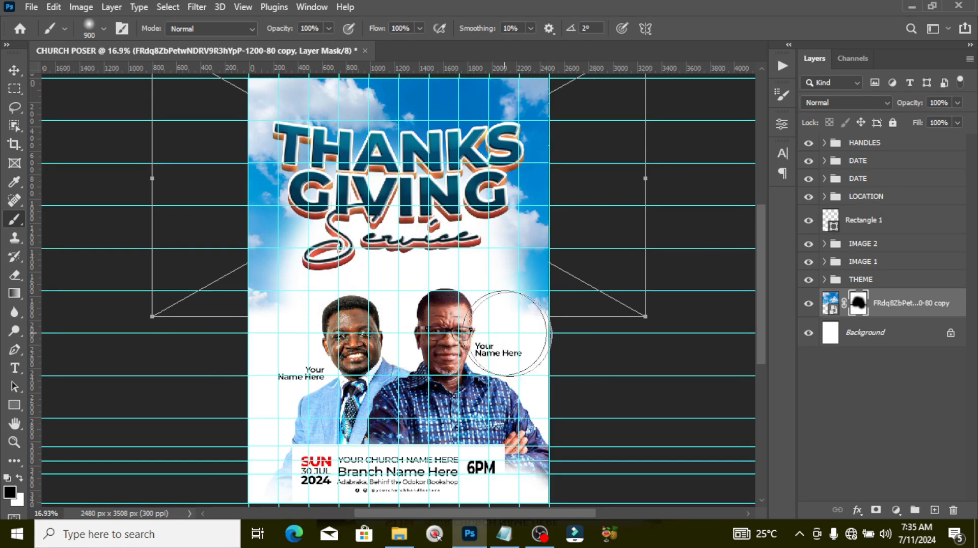
Step: Place the lettered pattern image "4e33d52b938f6f4a0fed3f408e15b346 copy" above the sky layer and rotate it 90° clockwise
{"action": "left_click", "coordinate": [400, 533]}
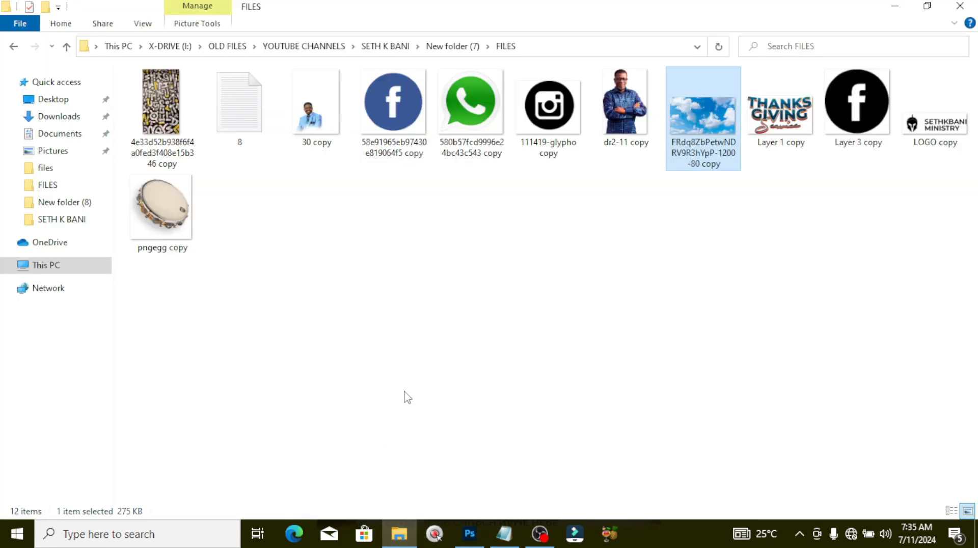
{"action": "left_click_drag", "start_coordinate": [161, 118], "coordinate": [469, 536]}
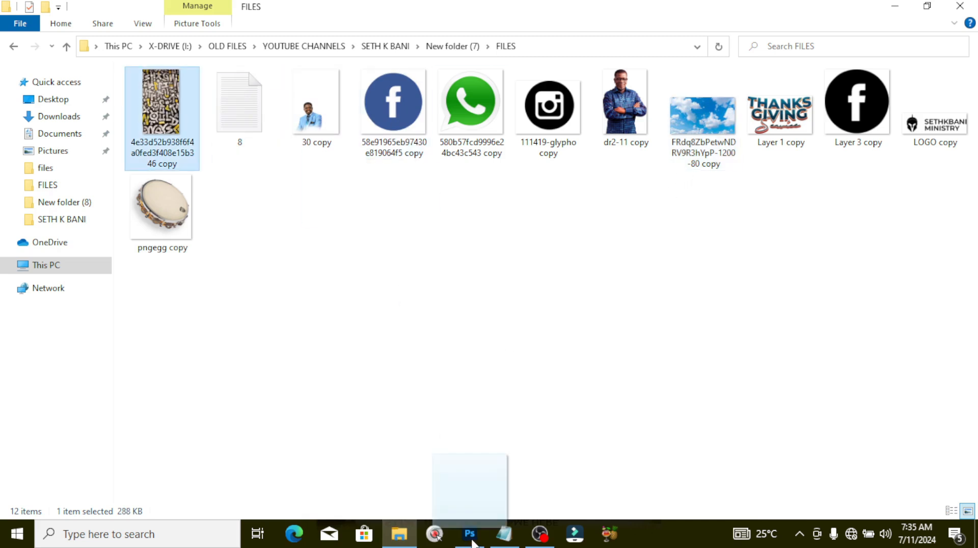
{"action": "left_click_drag", "start_coordinate": [472, 542], "coordinate": [449, 290]}
{"action": "right_click", "coordinate": [451, 288]}
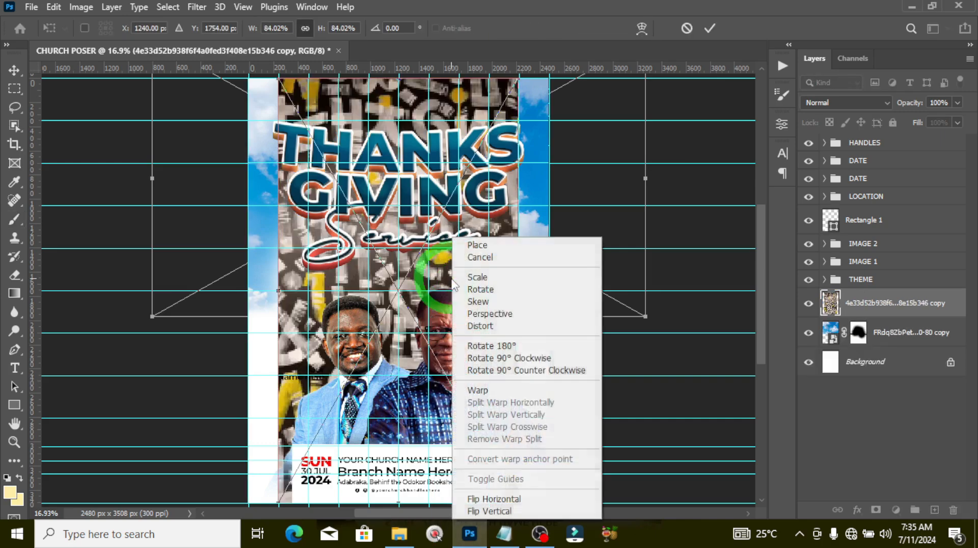
{"action": "left_click", "coordinate": [488, 351]}
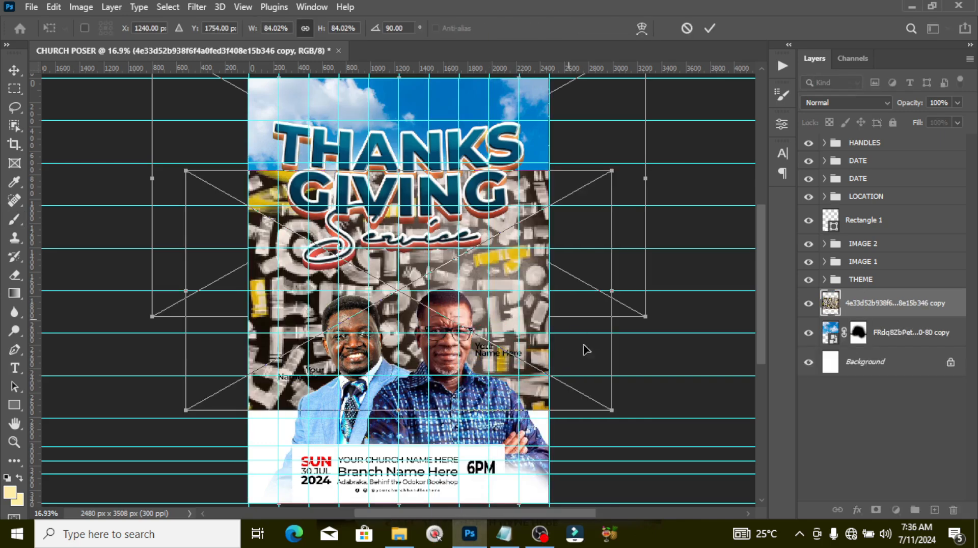
Step: Shrink the pattern image, keeping it wider than the page, and position it along the page bottom behind the white panel
{"action": "left_click_drag", "start_coordinate": [614, 292], "coordinate": [601, 291]}
{"action": "left_click_drag", "start_coordinate": [401, 405], "coordinate": [398, 366]}
{"action": "left_click_drag", "start_coordinate": [504, 327], "coordinate": [511, 478]}
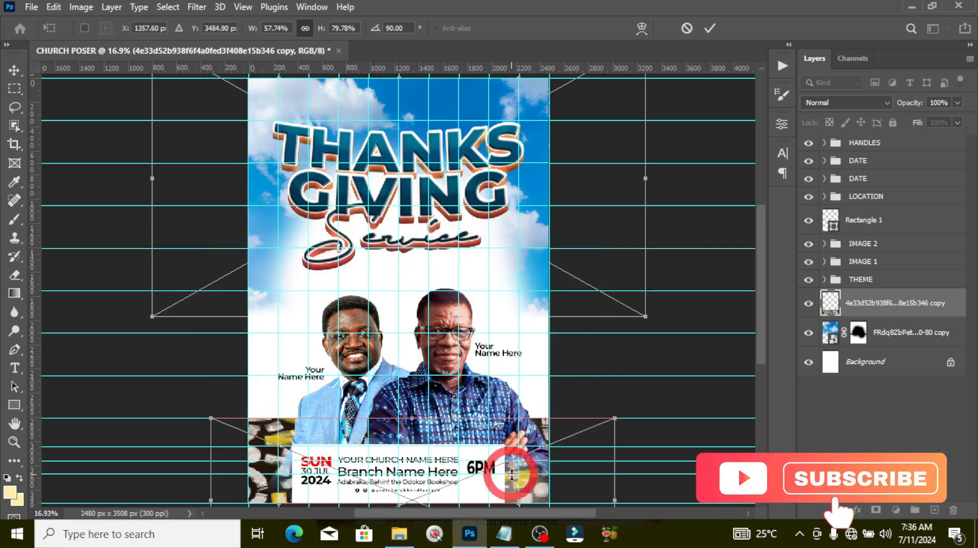
{"action": "left_click_drag", "start_coordinate": [448, 452], "coordinate": [449, 454]}
{"action": "left_click_drag", "start_coordinate": [616, 444], "coordinate": [629, 434]}
{"action": "key", "text": "Return"}
Step: Add a layer mask to the pattern image and fade its upper and lower edges with a soft black brush at size 250
{"action": "key", "text": "b"}
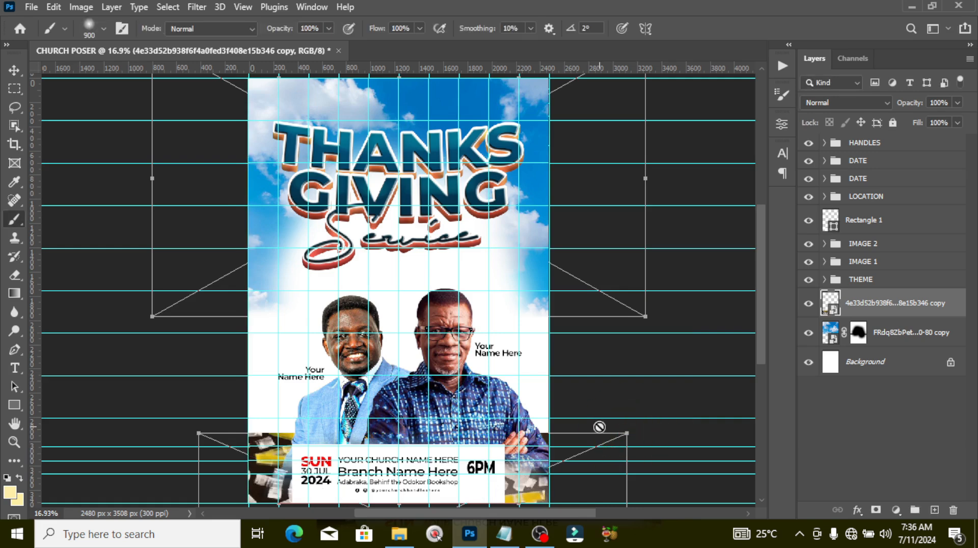
{"action": "left_click", "coordinate": [876, 510]}
{"action": "key", "text": "bracketleft"}
{"action": "key", "text": "bracketleft"}
{"action": "key", "text": "bracketleft"}
{"action": "key", "text": "bracketleft"}
{"action": "key", "text": "bracketleft"}
{"action": "key", "text": "bracketleft"}
{"action": "key", "text": "bracketleft"}
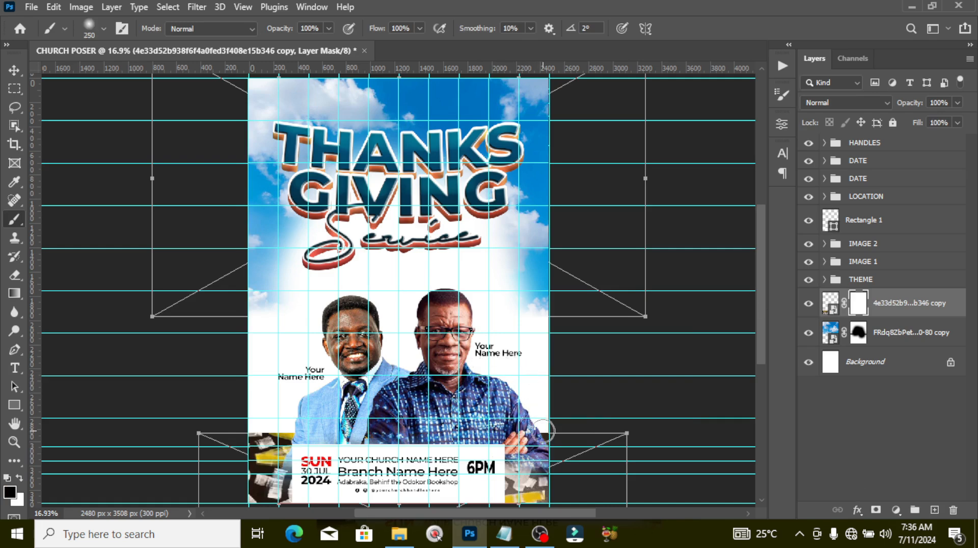
{"action": "left_click", "coordinate": [236, 429]}
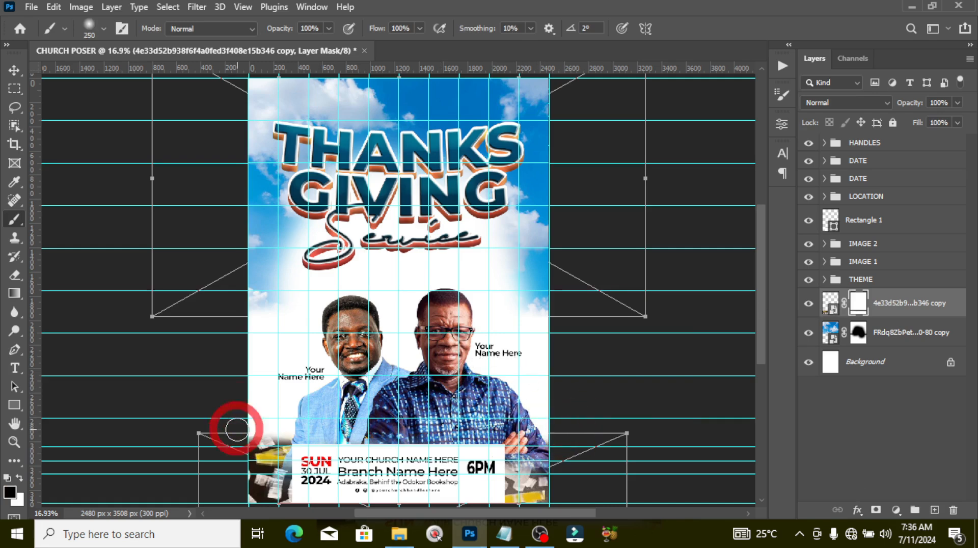
{"action": "left_click", "coordinate": [552, 505]}
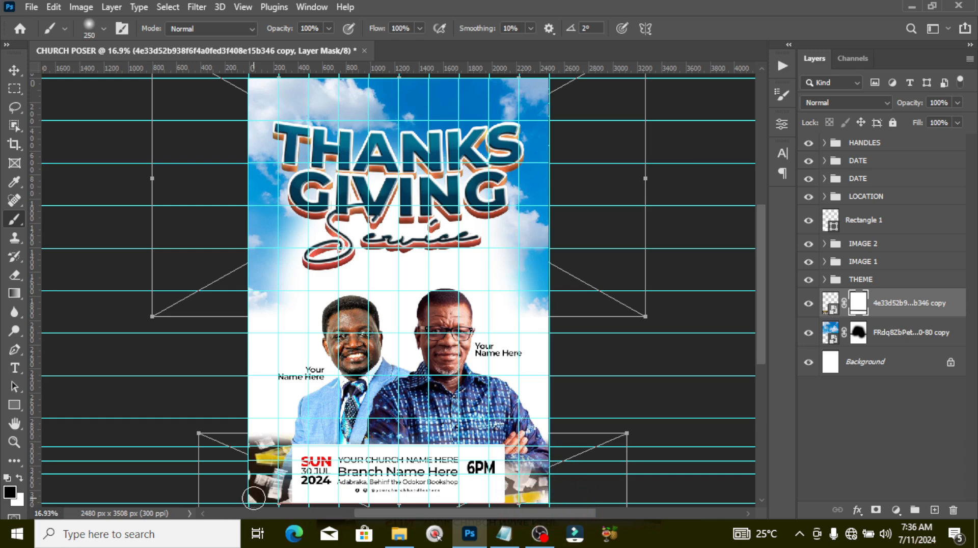
{"action": "left_click", "coordinate": [241, 500]}
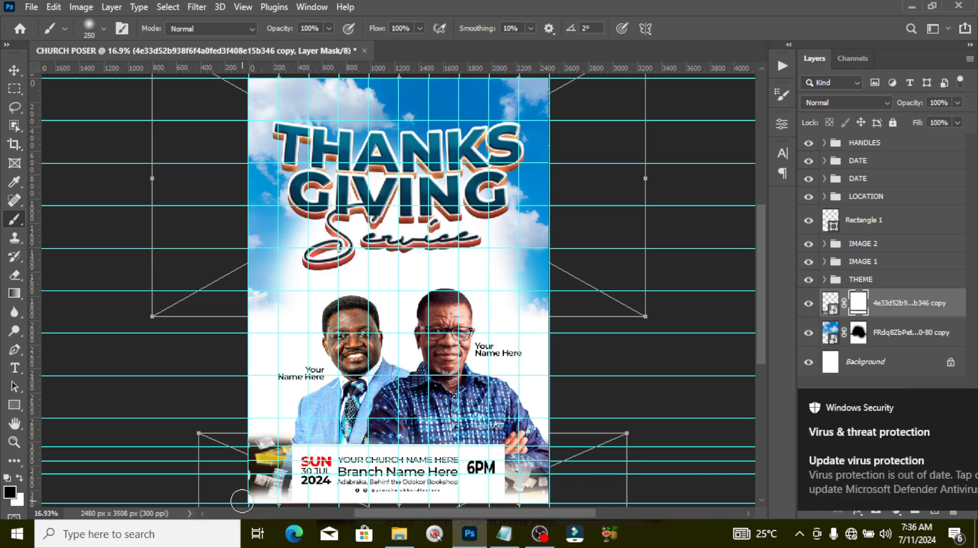
{"action": "left_click", "coordinate": [946, 407]}
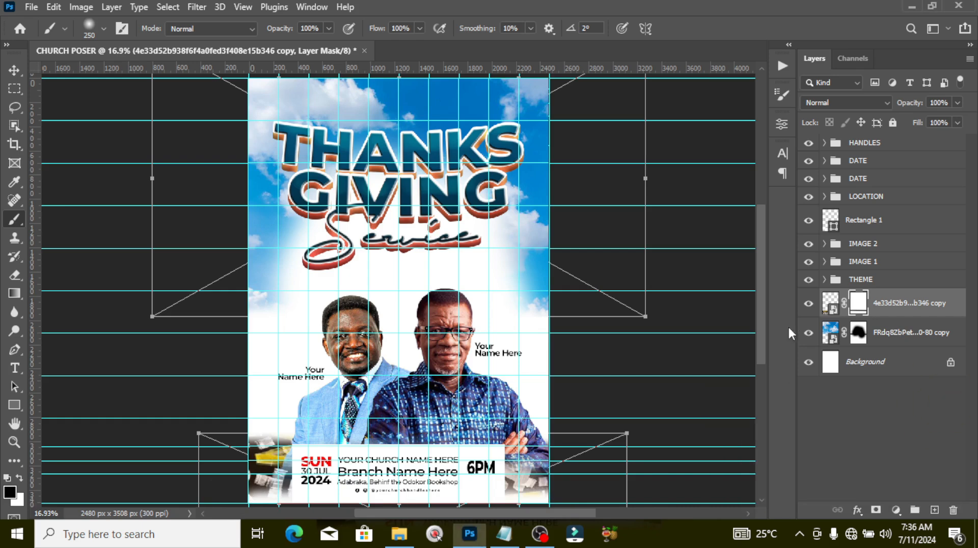
Step: Hide the guides on the poster
{"action": "key", "text": "ctrl+h"}
{"action": "key", "text": "ctrl+h"}
{"action": "key", "text": "ctrl+h"}
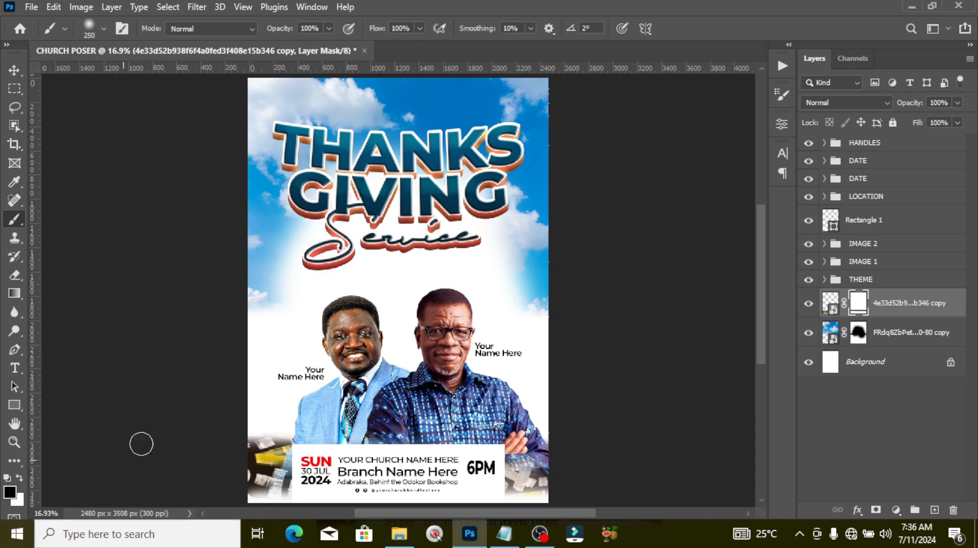
Step: Place the tambourine image "pngegg copy" above the pattern layer and flip it horizontally
{"action": "left_click", "coordinate": [399, 533]}
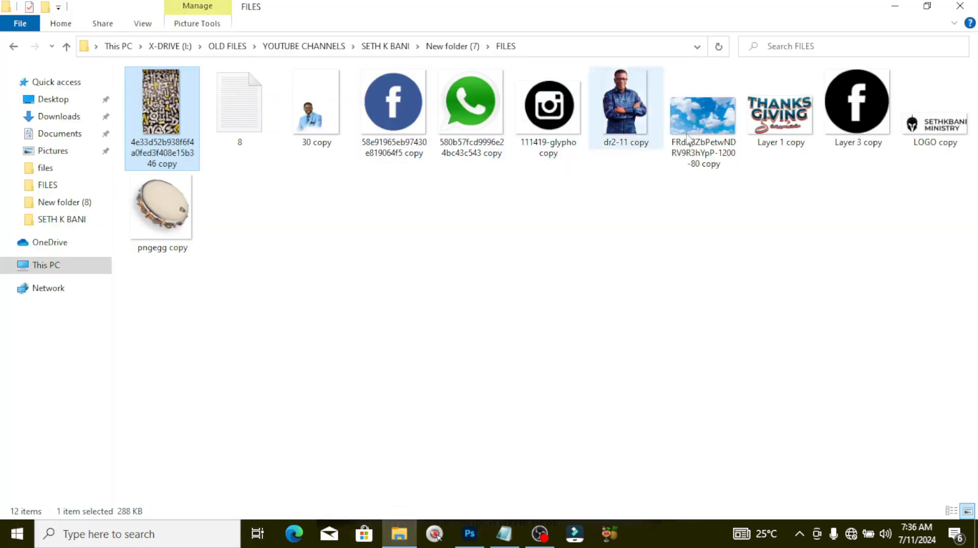
{"action": "left_click_drag", "start_coordinate": [162, 206], "coordinate": [466, 529]}
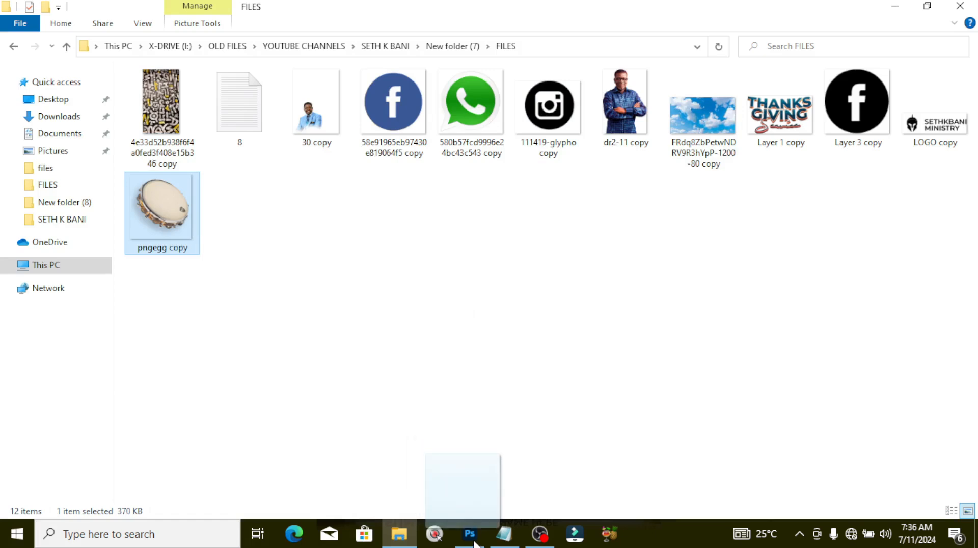
{"action": "left_click_drag", "start_coordinate": [474, 544], "coordinate": [454, 322]}
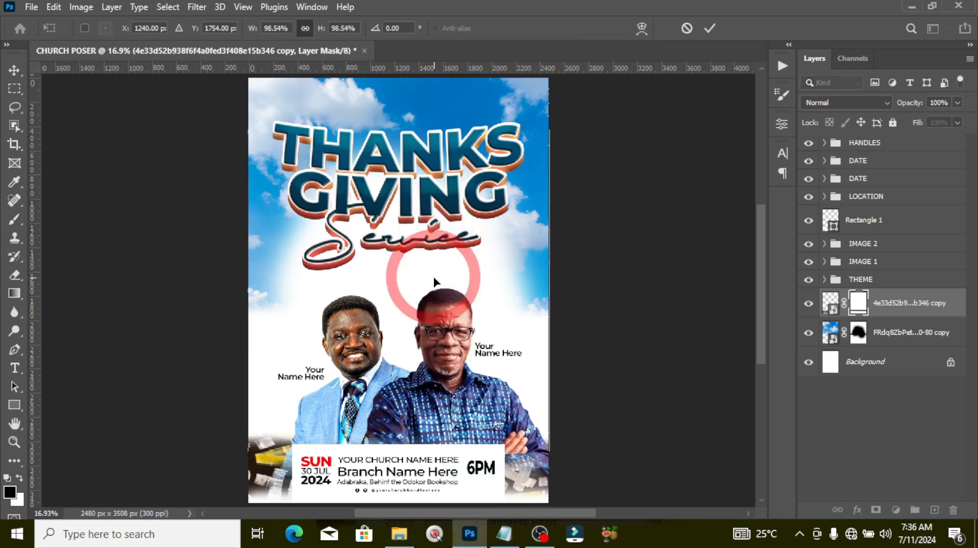
{"action": "right_click", "coordinate": [441, 277]}
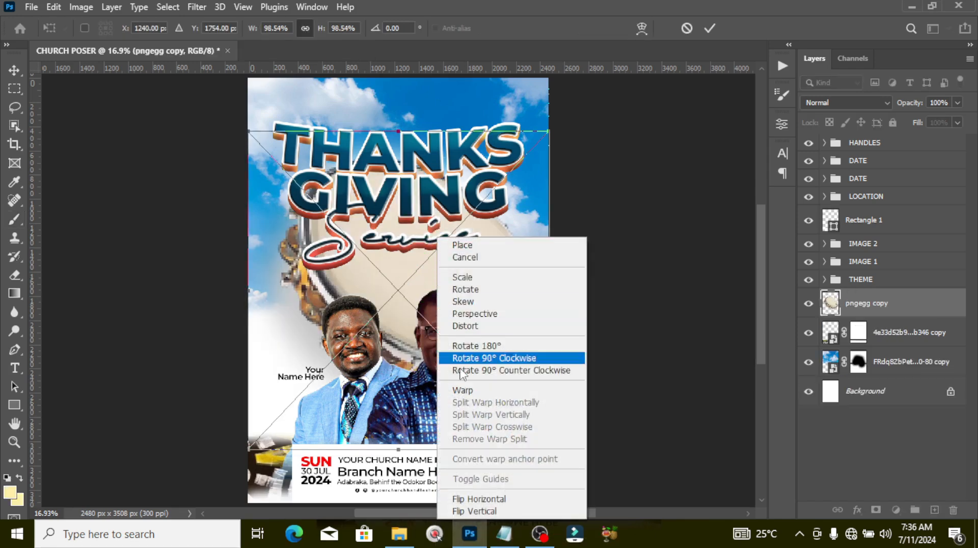
{"action": "left_click", "coordinate": [474, 499]}
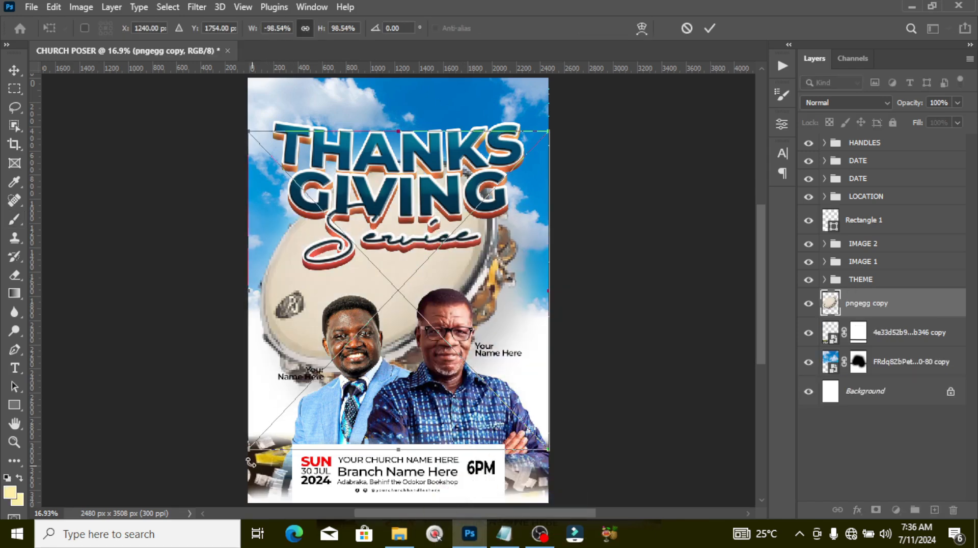
Step: Scale the tambourine to about 70%, rotate it, and position it behind the THANKS GIVING title
{"action": "left_click_drag", "start_coordinate": [249, 451], "coordinate": [301, 394]}
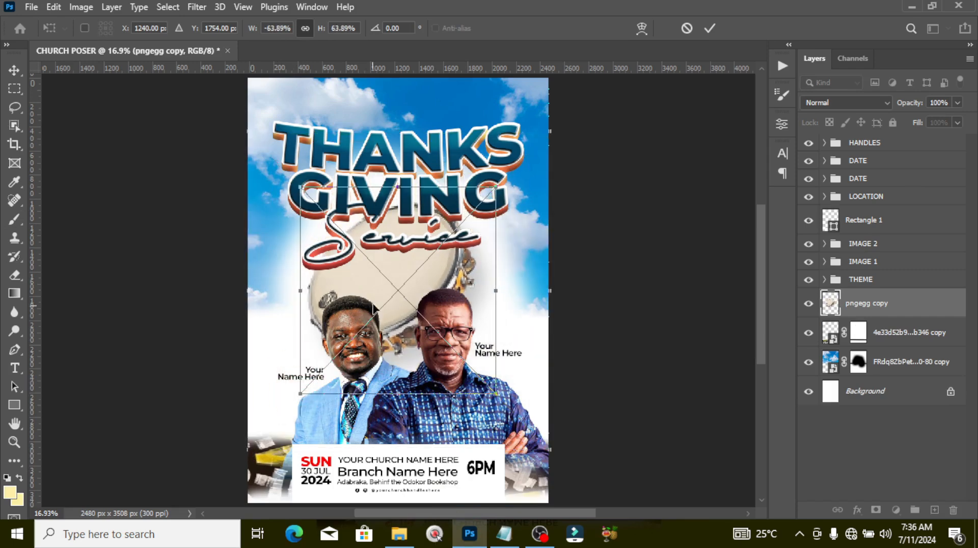
{"action": "left_click_drag", "start_coordinate": [426, 289], "coordinate": [437, 191]}
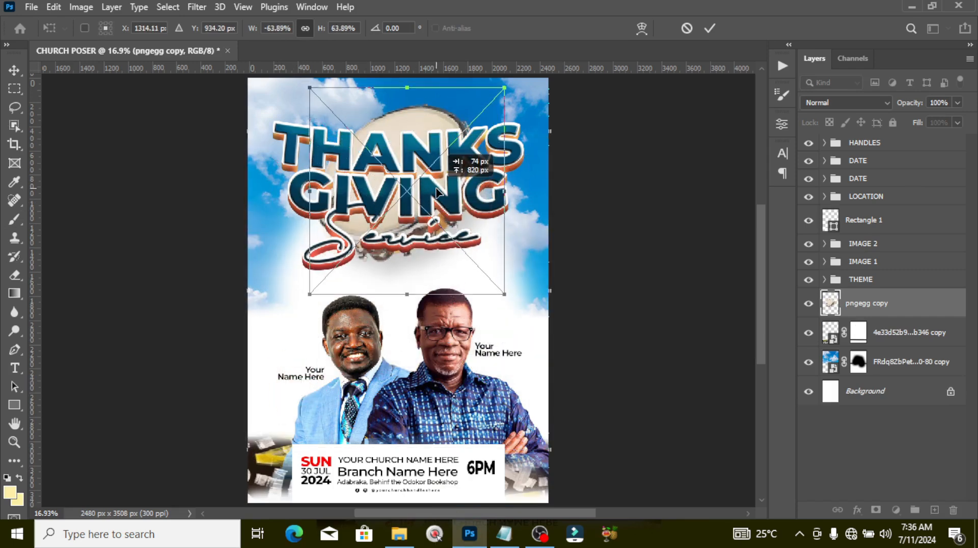
{"action": "left_click_drag", "start_coordinate": [530, 242], "coordinate": [522, 261]}
{"action": "left_click_drag", "start_coordinate": [402, 140], "coordinate": [400, 174]}
{"action": "left_click_drag", "start_coordinate": [546, 210], "coordinate": [544, 192]}
{"action": "left_click_drag", "start_coordinate": [510, 118], "coordinate": [506, 101]}
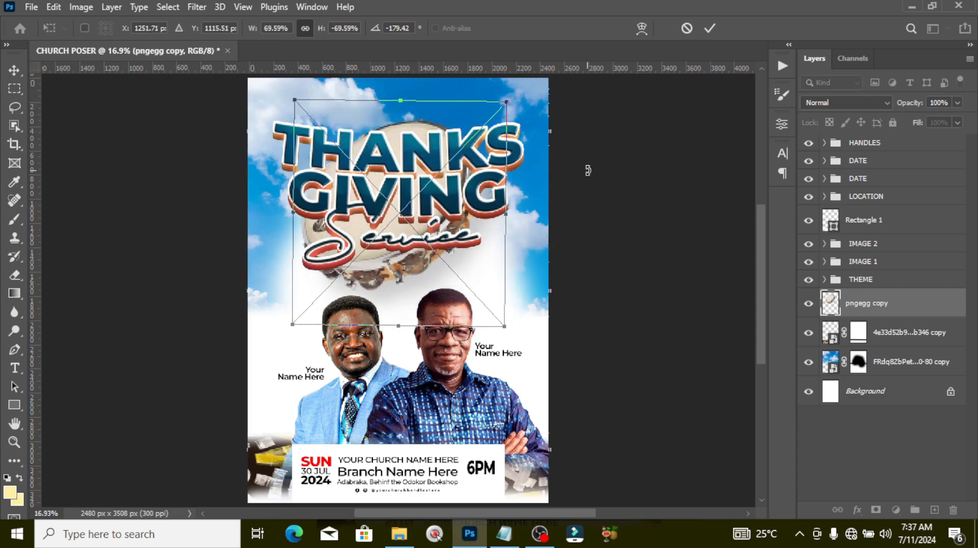
{"action": "key", "text": "Return"}
Step: Add a new layer above the tambourine and paint a soft white glow behind the title with a 1000 brush
{"action": "key", "text": "b"}
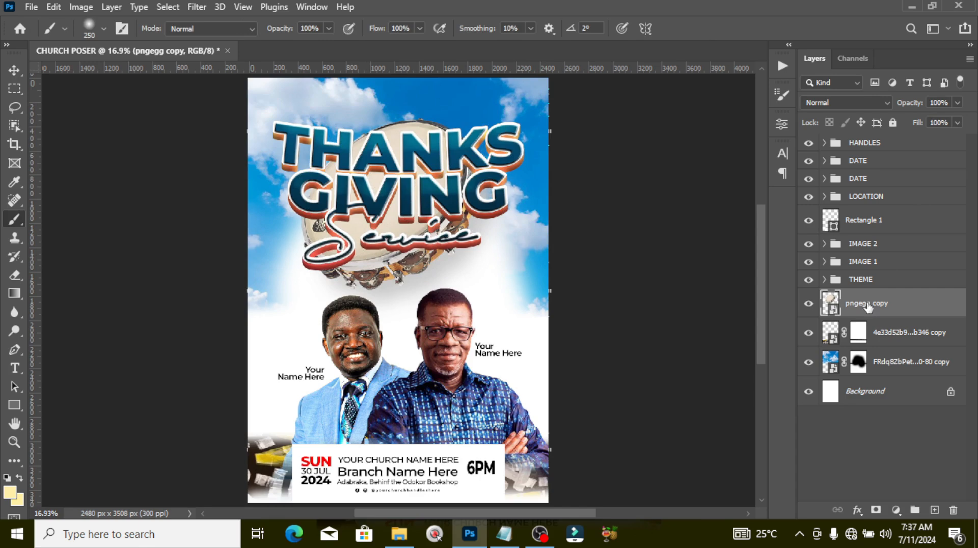
{"action": "left_click", "coordinate": [935, 510]}
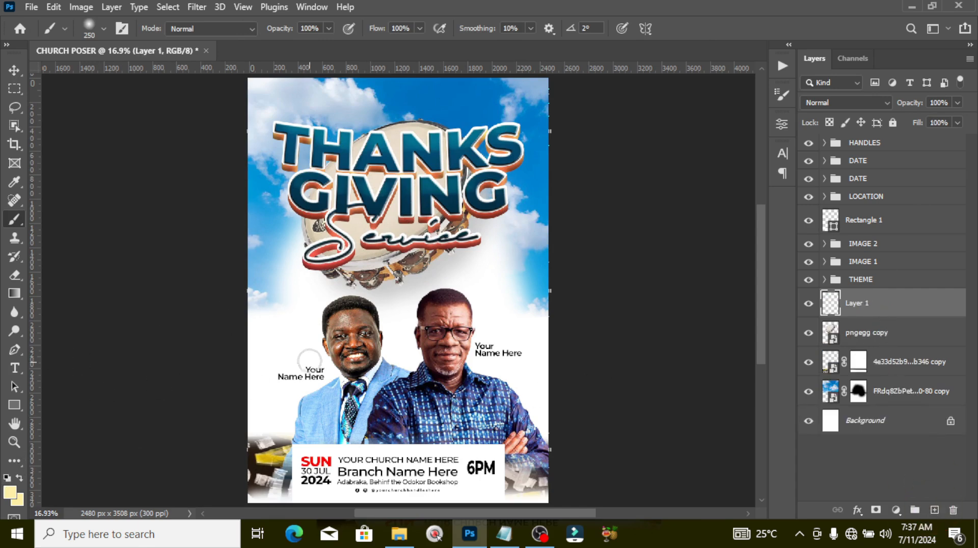
{"action": "left_click", "coordinate": [319, 317], "text": "alt"}
{"action": "key", "text": "bracketright"}
{"action": "key", "text": "bracketright"}
{"action": "key", "text": "bracketright"}
{"action": "key", "text": "bracketright"}
{"action": "key", "text": "bracketright"}
{"action": "key", "text": "bracketright"}
{"action": "key", "text": "bracketright"}
{"action": "key", "text": "bracketright"}
{"action": "key", "text": "bracketright"}
{"action": "key", "text": "bracketright"}
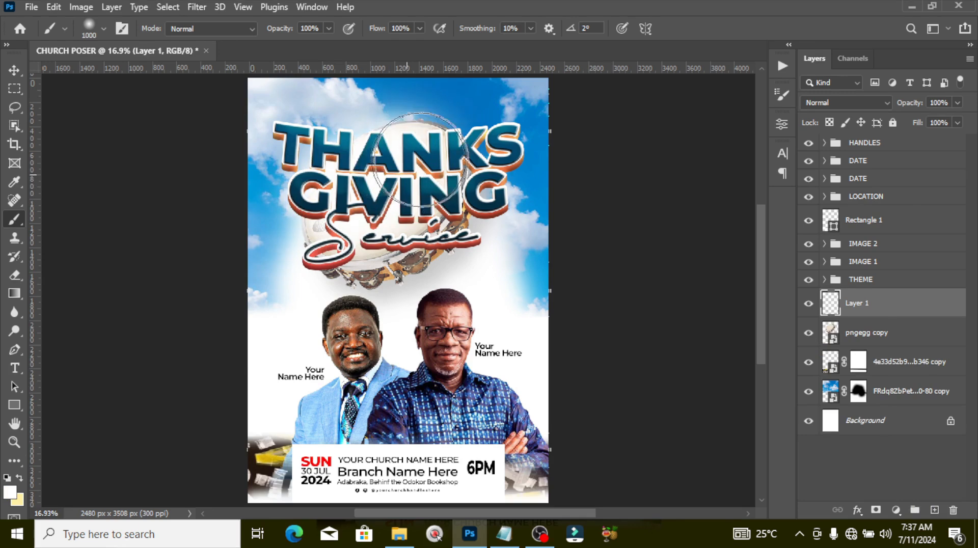
{"action": "left_click", "coordinate": [353, 219]}
Step: Mask the white glow layer and paint out the glow over the tambourine's jingles and above the title, using a 500 black brush
{"action": "left_click", "coordinate": [875, 510]}
{"action": "left_click", "coordinate": [861, 305]}
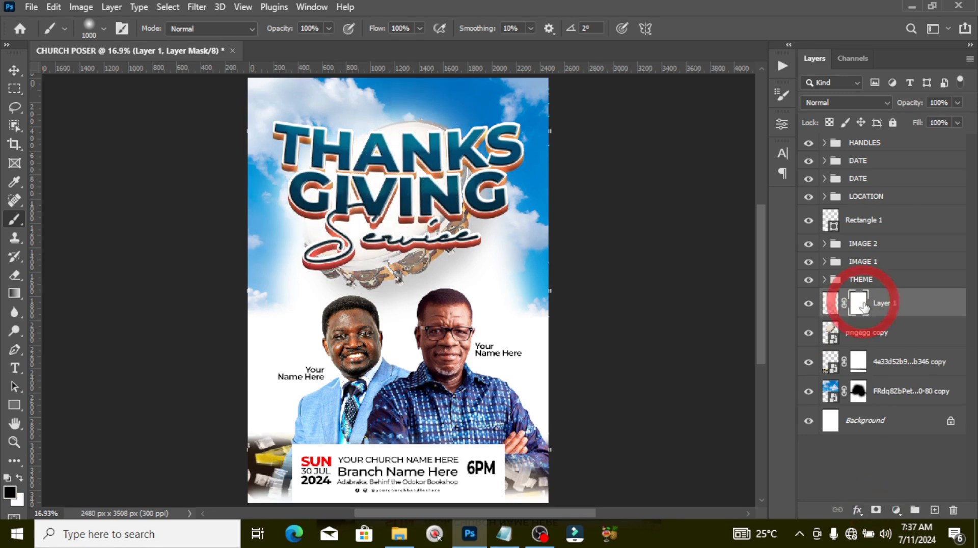
{"action": "key", "text": "bracketleft"}
{"action": "key", "text": "bracketleft"}
{"action": "key", "text": "bracketleft"}
{"action": "key", "text": "bracketleft"}
{"action": "key", "text": "bracketleft"}
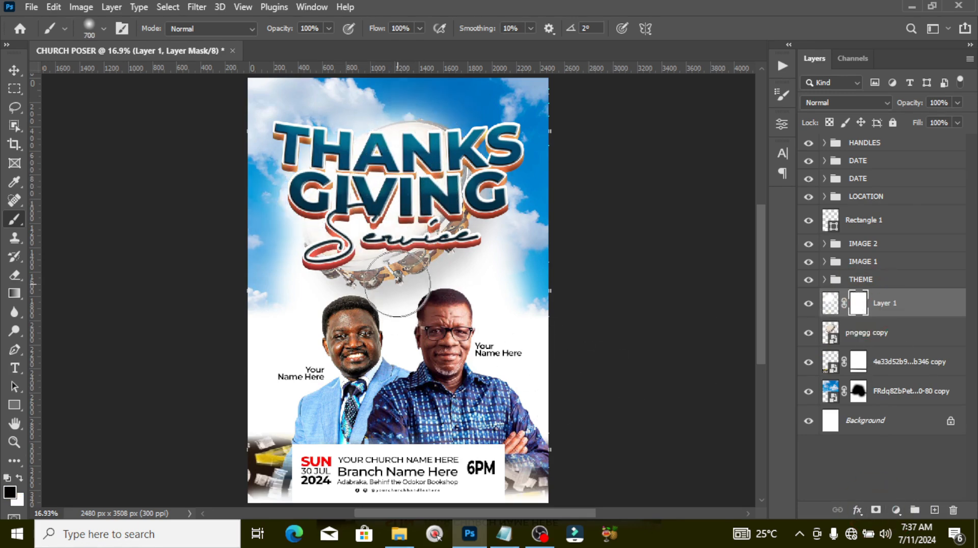
{"action": "mouse_move", "coordinate": [439, 275]}
{"action": "left_mouse_down"}
{"action": "mouse_move", "coordinate": [447, 294]}
{"action": "mouse_move", "coordinate": [363, 297]}
{"action": "mouse_move", "coordinate": [407, 280]}
{"action": "mouse_move", "coordinate": [361, 286]}
{"action": "mouse_move", "coordinate": [444, 248]}
{"action": "left_mouse_up"}
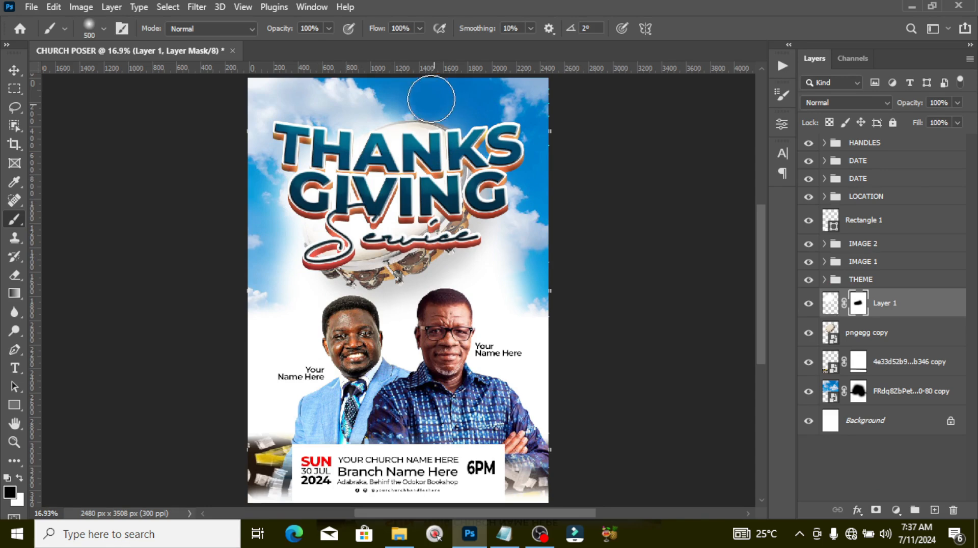
{"action": "left_click_drag", "start_coordinate": [406, 77], "coordinate": [525, 132]}
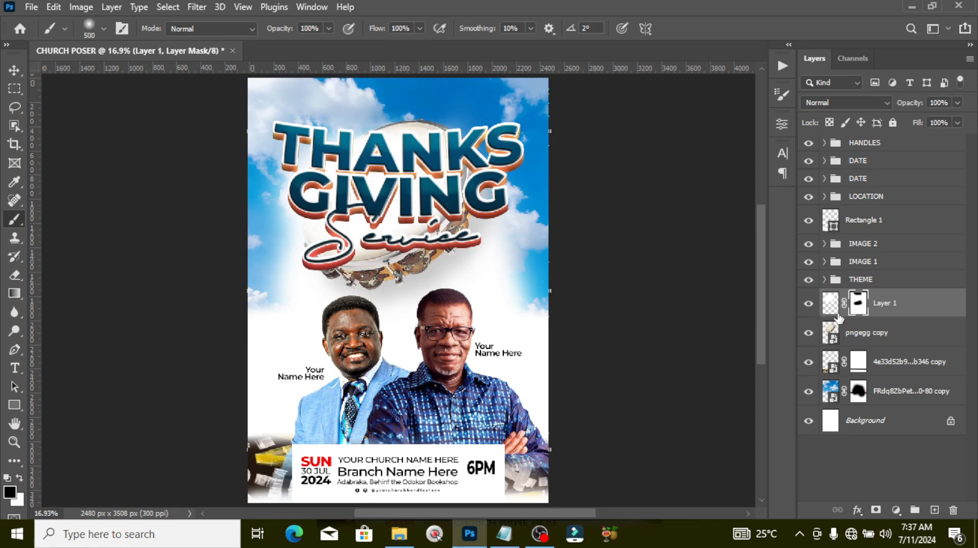
Step: Group the glow, tambourine, pattern and sky layers and name the group BG
{"action": "key", "text": "ctrl+2"}
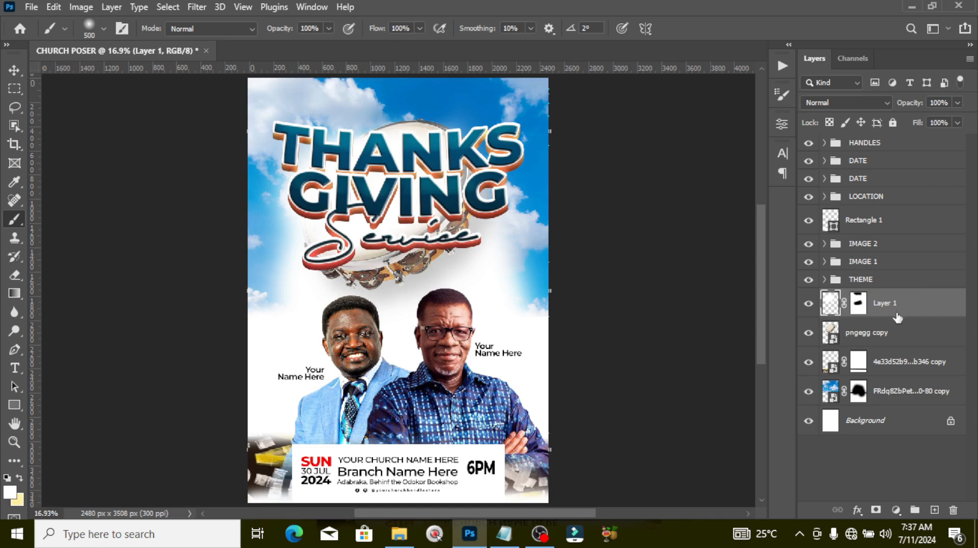
{"action": "left_click", "coordinate": [891, 392], "text": "shift"}
{"action": "key", "text": "ctrl+g"}
{"action": "double_click", "coordinate": [866, 298]}
{"action": "key", "text": "Return"}
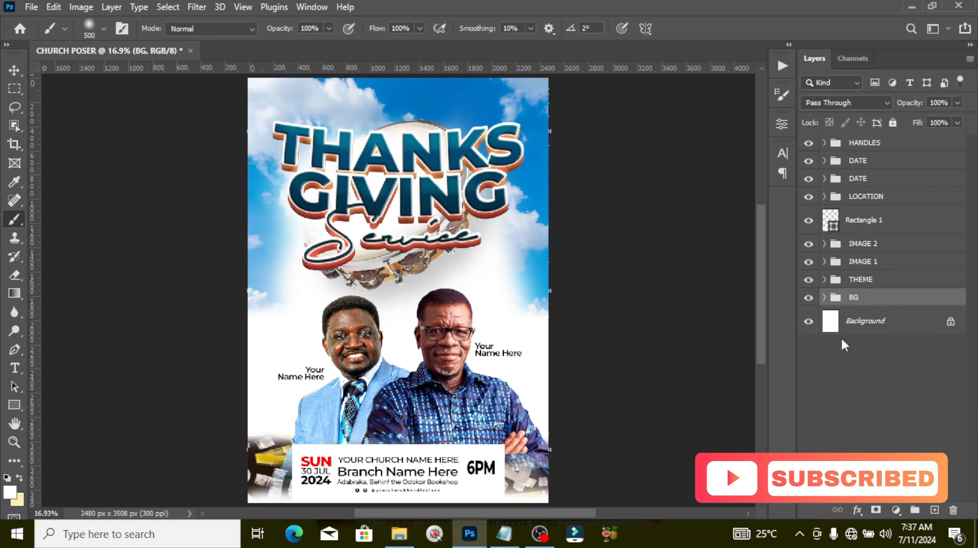
Step: Place the "LOGO copy" image centred above the title at 100% scale and show the guides to check its position
{"action": "left_click", "coordinate": [399, 534]}
{"action": "left_click_drag", "start_coordinate": [920, 120], "coordinate": [416, 104]}
{"action": "key", "text": "Return"}
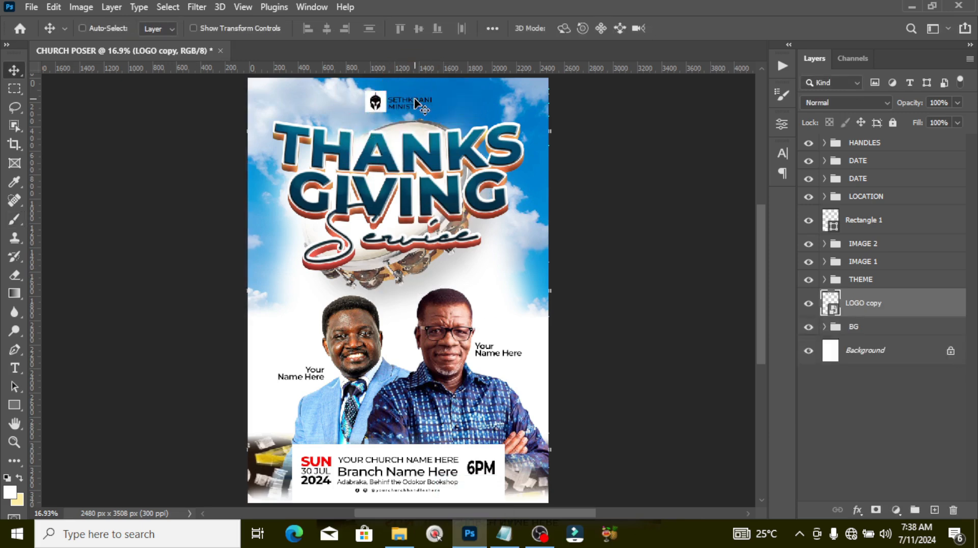
{"action": "key", "text": "ctrl+apostrophe"}
{"action": "key", "text": "ctrl+t"}
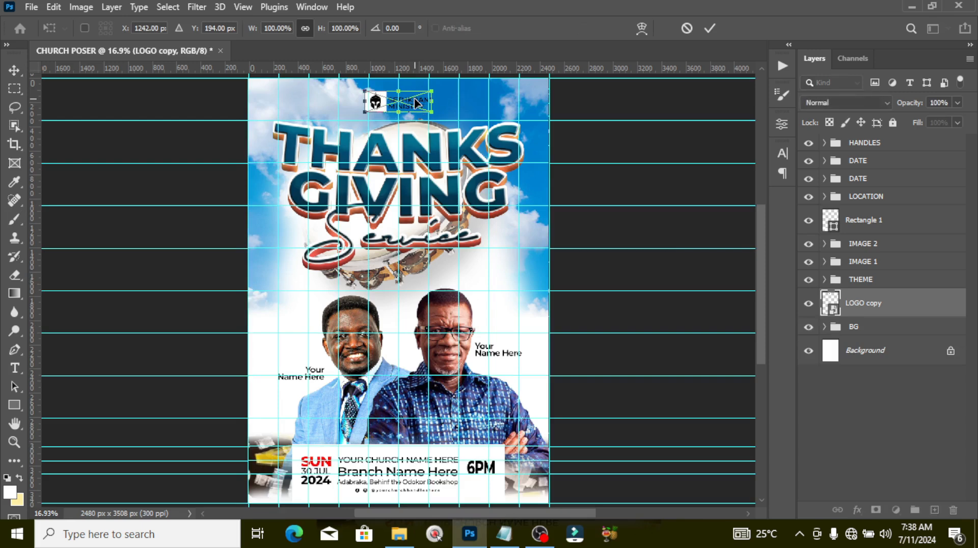
{"action": "key", "text": "Return"}
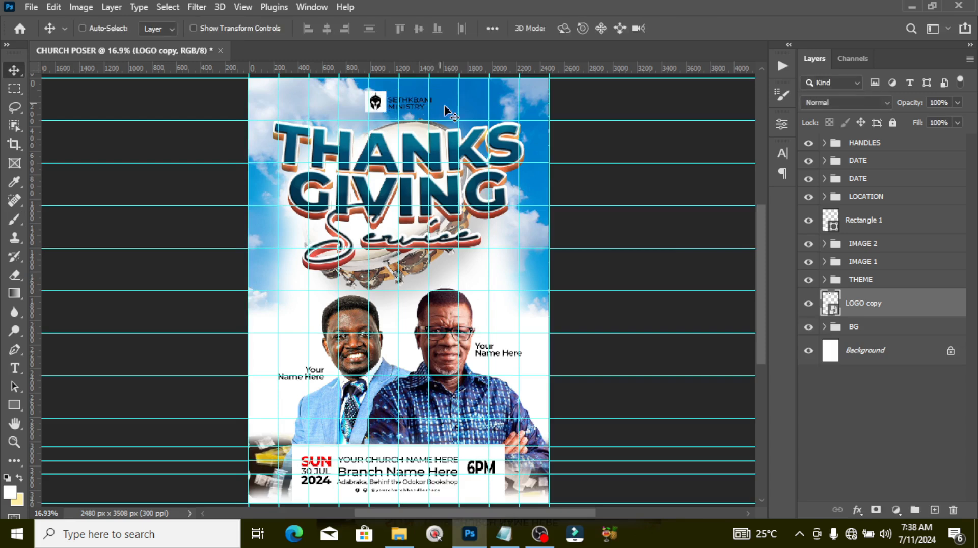
Step: Put the logo layer in its own group named LOGO and collapse the group
{"action": "key", "text": "ctrl+g"}
{"action": "double_click", "coordinate": [868, 298]}
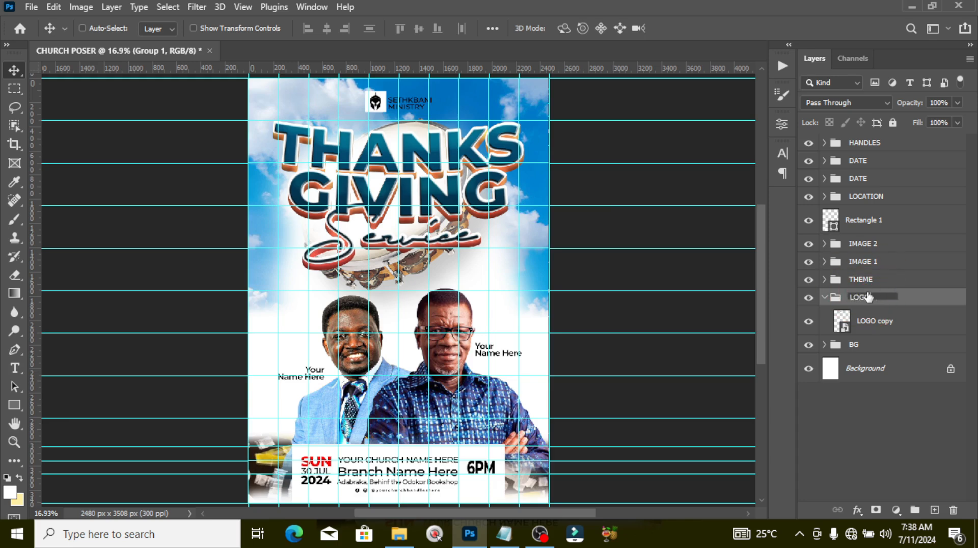
{"action": "key", "text": "Return"}
{"action": "left_click", "coordinate": [824, 298]}
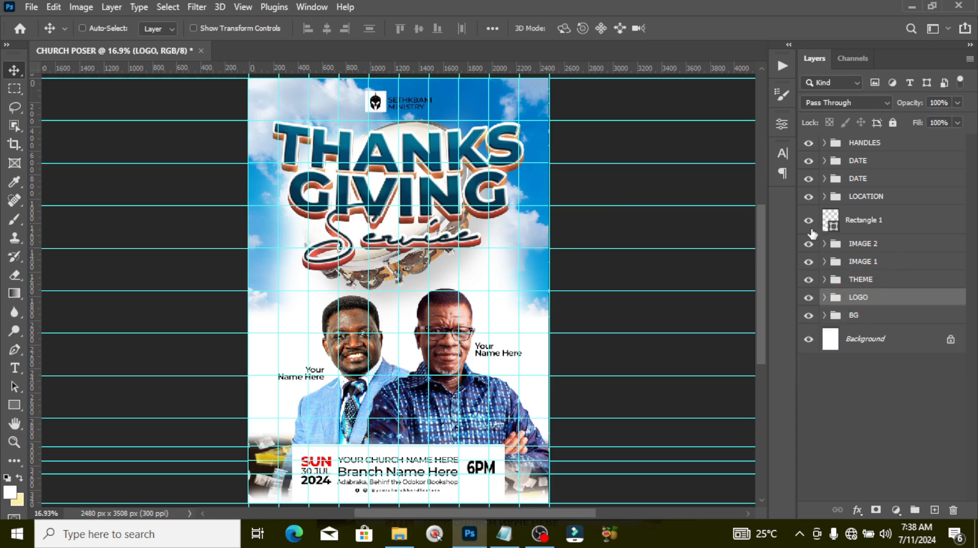
Step: Move the Rectangle 1 layer into the LOCATION group beneath its text layers and collapse the group
{"action": "left_click", "coordinate": [860, 225]}
{"action": "left_click", "coordinate": [824, 197]}
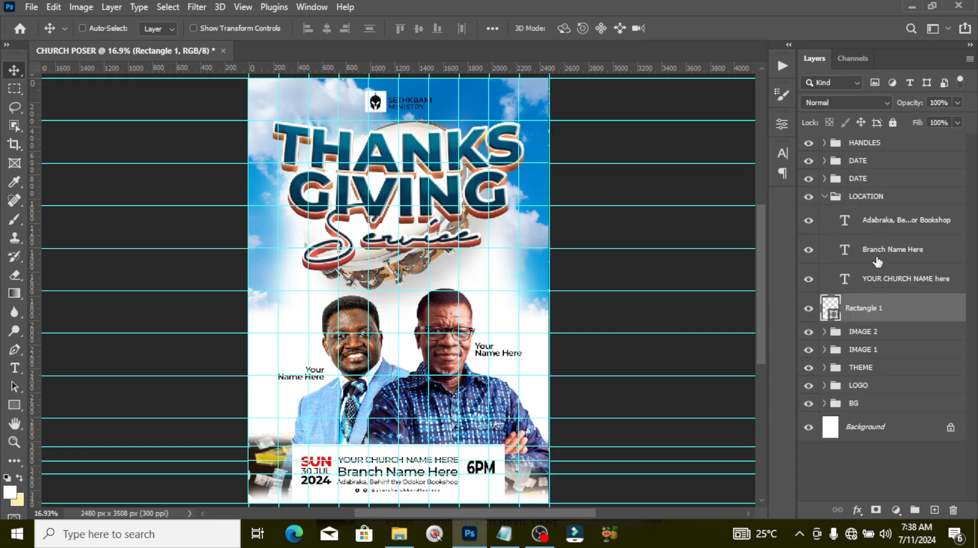
{"action": "left_click", "coordinate": [825, 197]}
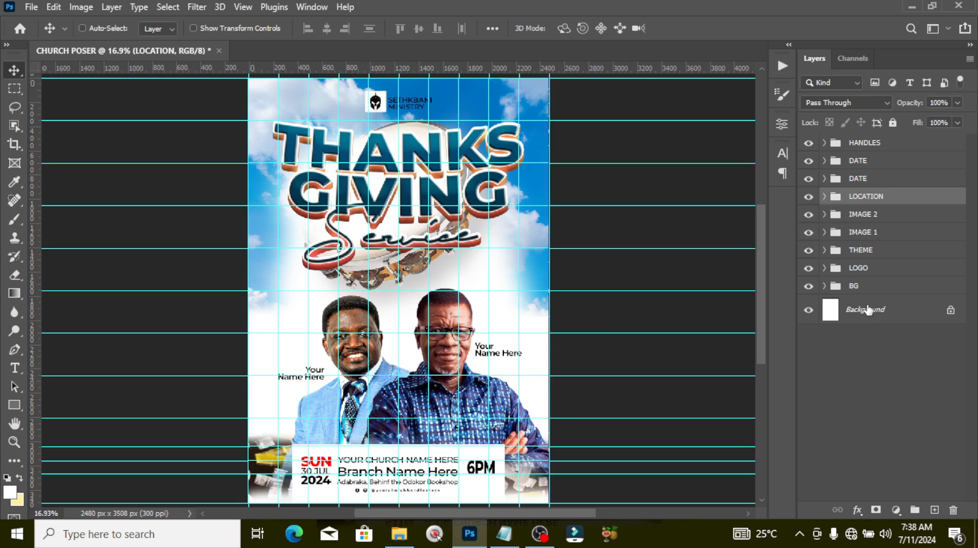
Step: Add a new blank layer above the HANDLES group and hide the guides
{"action": "left_click", "coordinate": [865, 288]}
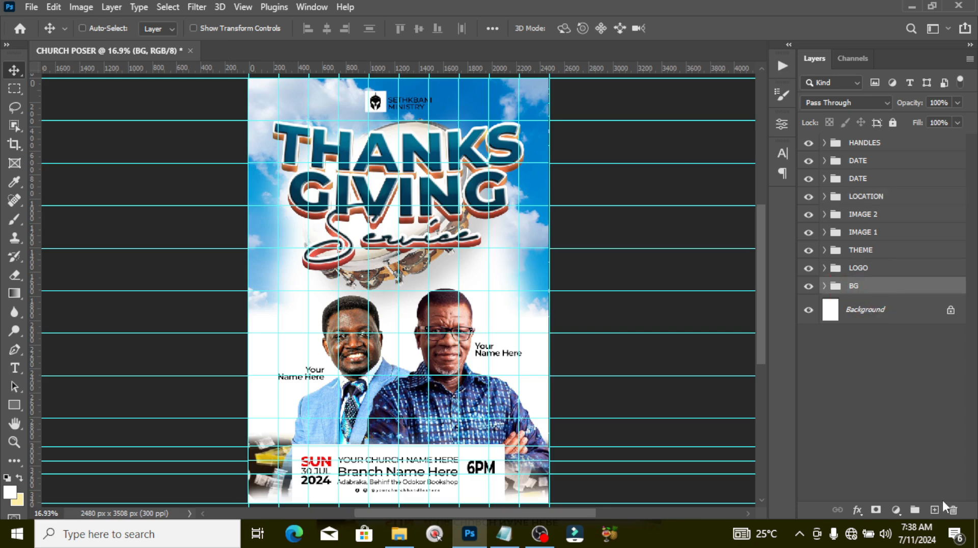
{"action": "left_click", "coordinate": [860, 142]}
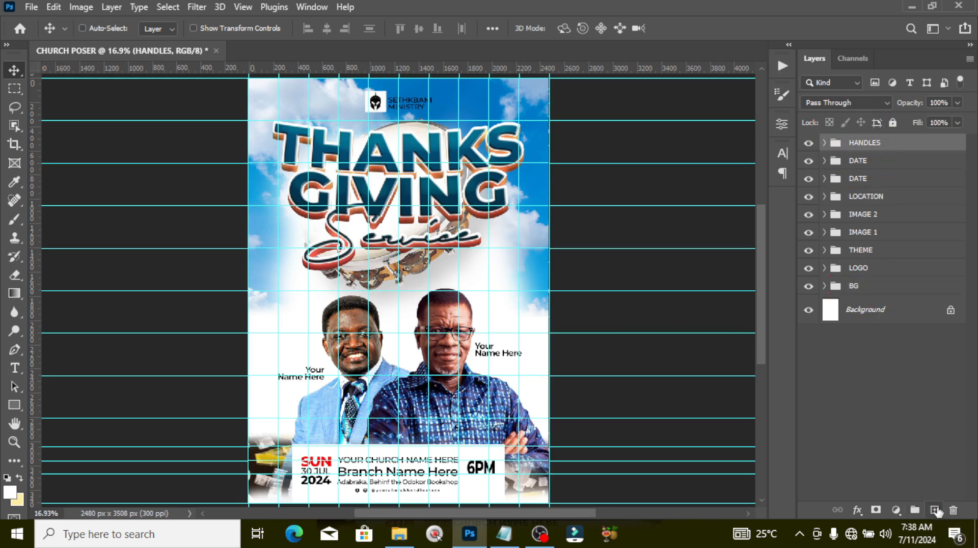
{"action": "left_click", "coordinate": [935, 510]}
{"action": "key", "text": "ctrl+semicolon"}
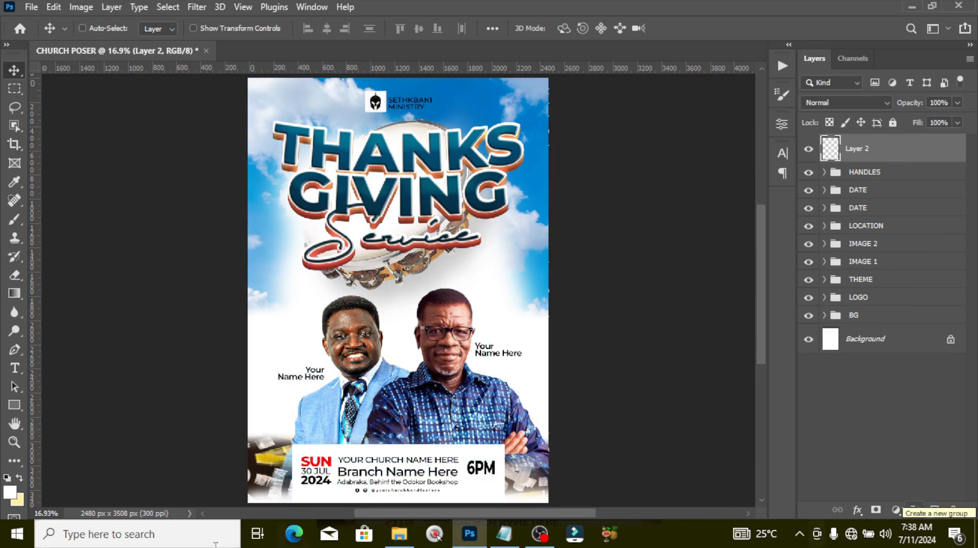
Step: Paint a soft yellow (ffd800) dab with a 1000 px brush between the title and the two portraits
{"action": "key", "text": "b"}
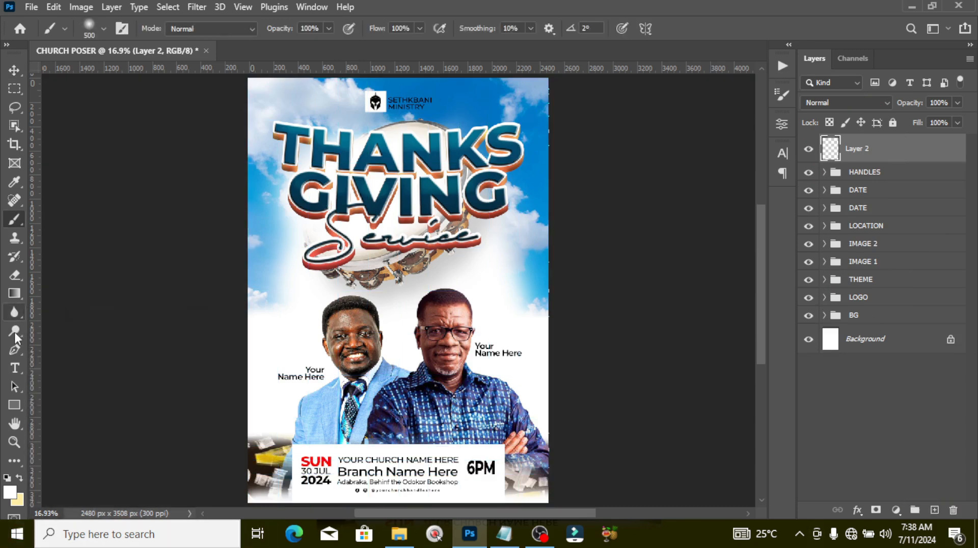
{"action": "left_click", "coordinate": [10, 493]}
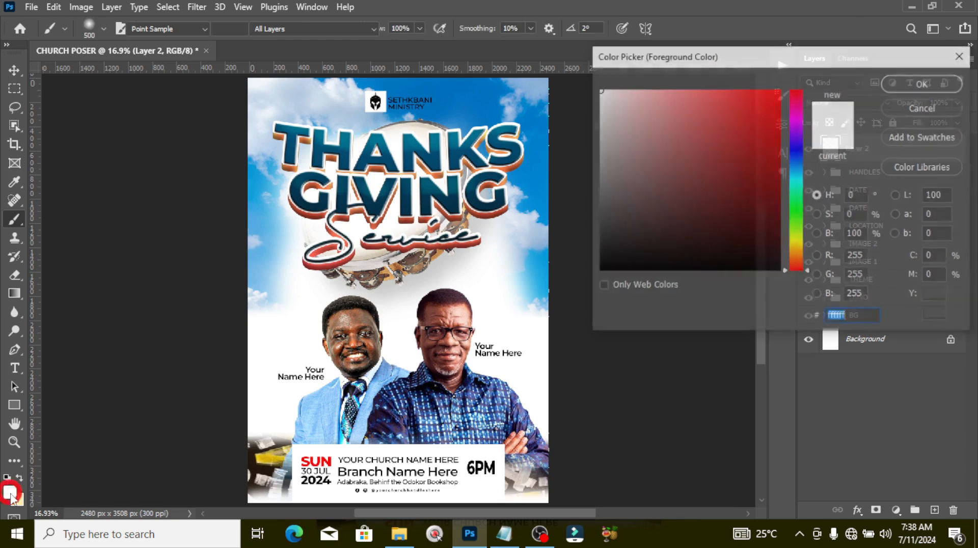
{"action": "left_click", "coordinate": [798, 246]}
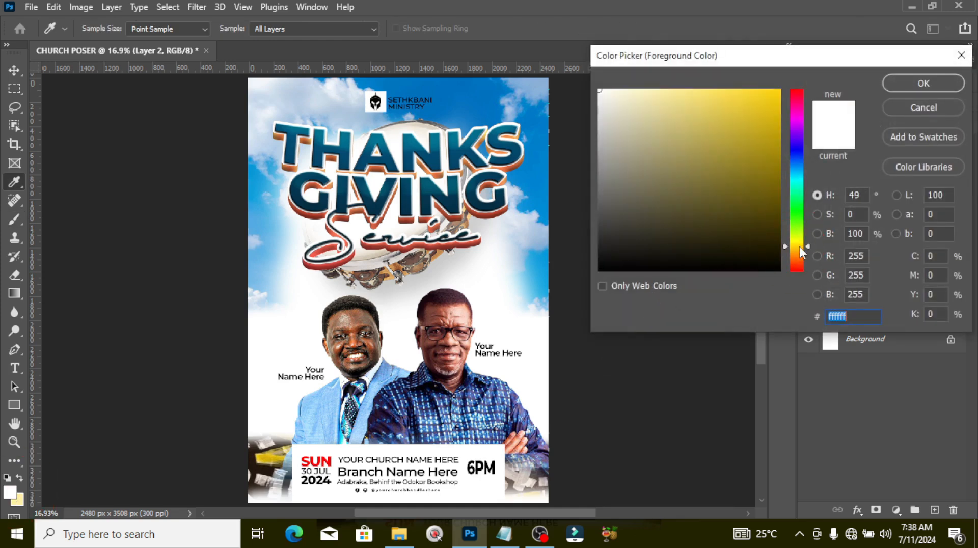
{"action": "left_click", "coordinate": [747, 124]}
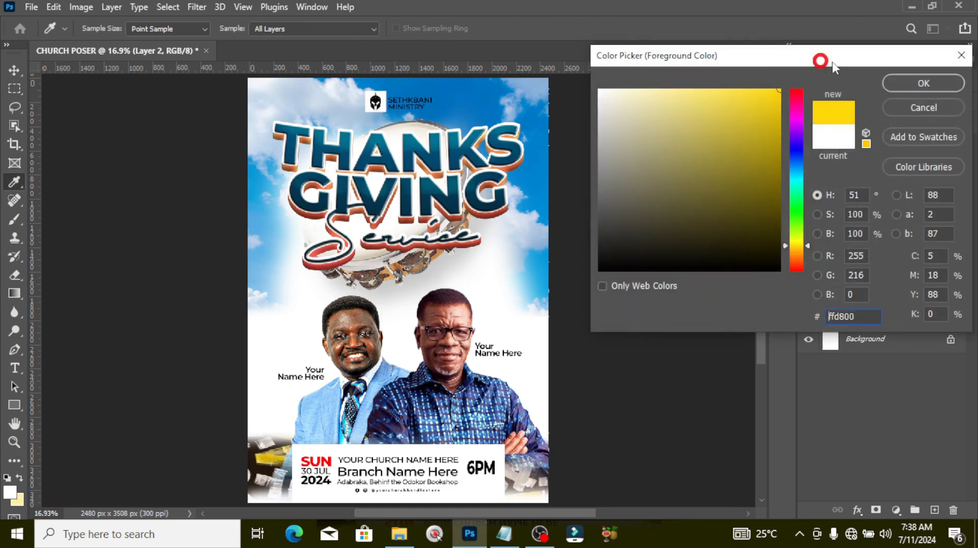
{"action": "left_click", "coordinate": [924, 83]}
{"action": "key", "text": "bracketright"}
{"action": "key", "text": "bracketright"}
{"action": "key", "text": "bracketright"}
{"action": "key", "text": "bracketright"}
{"action": "key", "text": "bracketright"}
{"action": "left_click", "coordinate": [397, 294]}
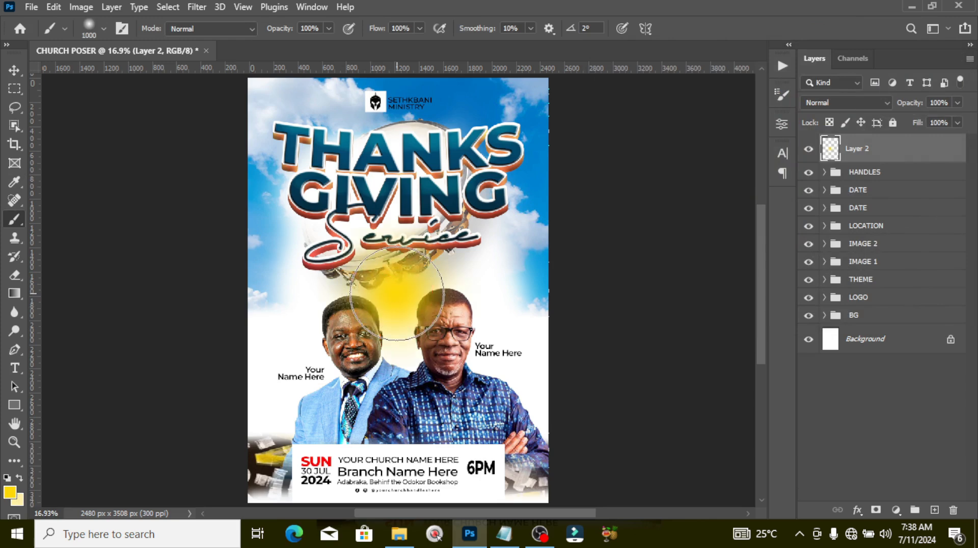
Step: Paint a smaller pale yellow (fff1a2) highlight in the centre of the glow with a 250 px brush
{"action": "left_click", "coordinate": [10, 493]}
{"action": "left_click_drag", "start_coordinate": [684, 104], "coordinate": [665, 84]}
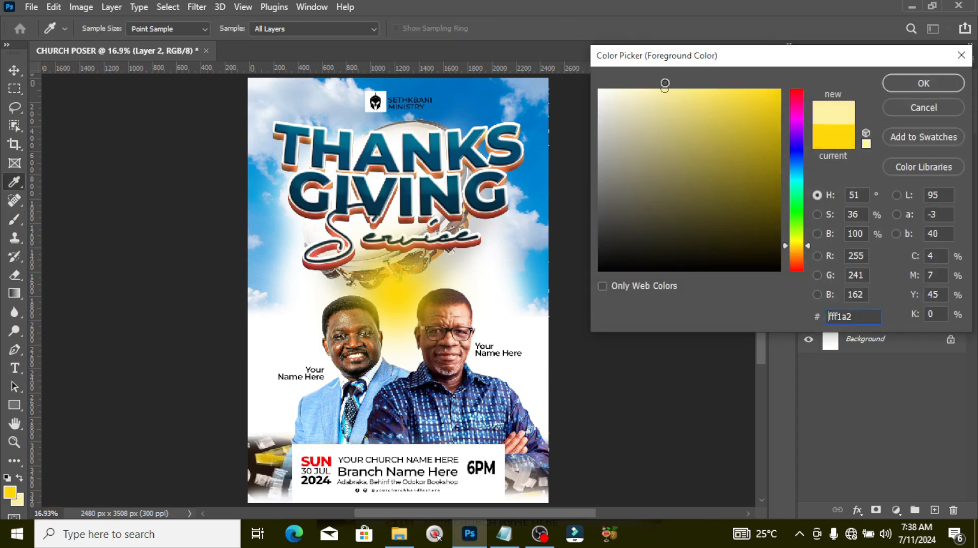
{"action": "left_click", "coordinate": [918, 87]}
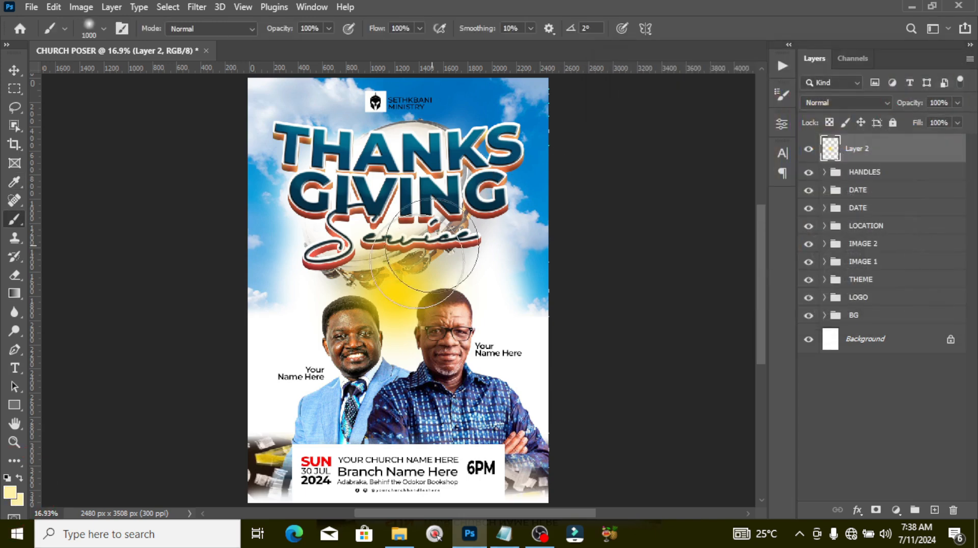
{"action": "key", "text": "bracketleft"}
{"action": "key", "text": "bracketleft"}
{"action": "key", "text": "bracketleft"}
{"action": "key", "text": "bracketleft"}
{"action": "key", "text": "bracketleft"}
{"action": "key", "text": "bracketleft"}
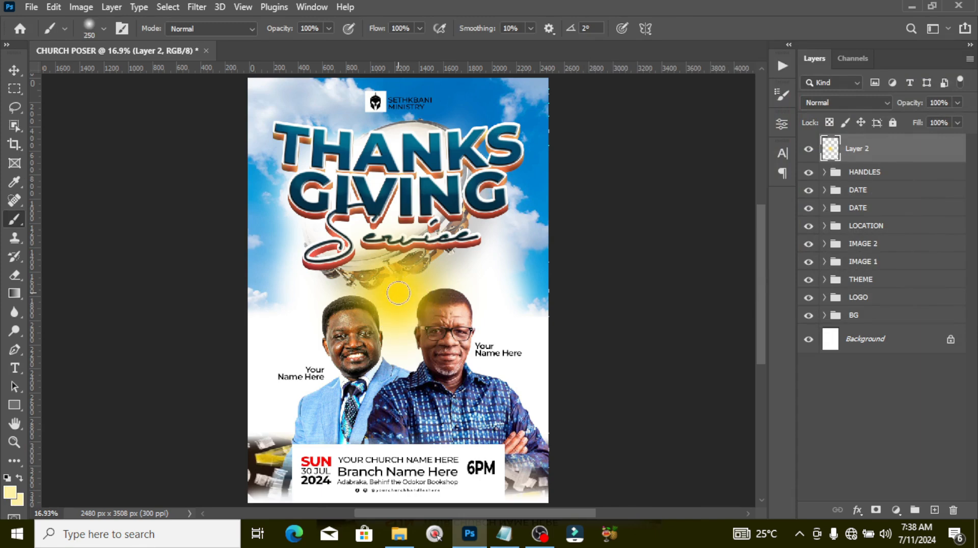
{"action": "left_click", "coordinate": [395, 292]}
Step: Blend the glow layer with Linear Dodge (Add) and move it down between the two portraits
{"action": "left_click", "coordinate": [838, 103]}
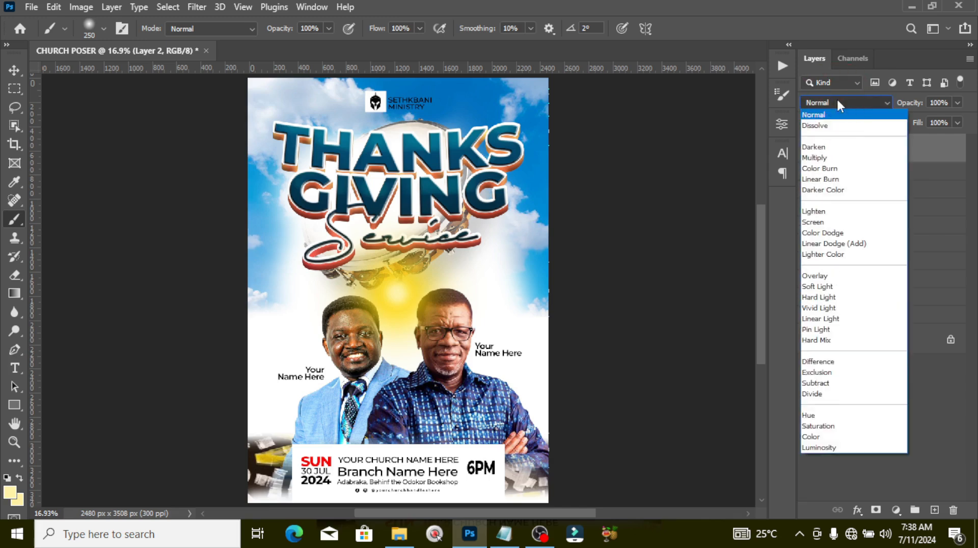
{"action": "left_click", "coordinate": [832, 246]}
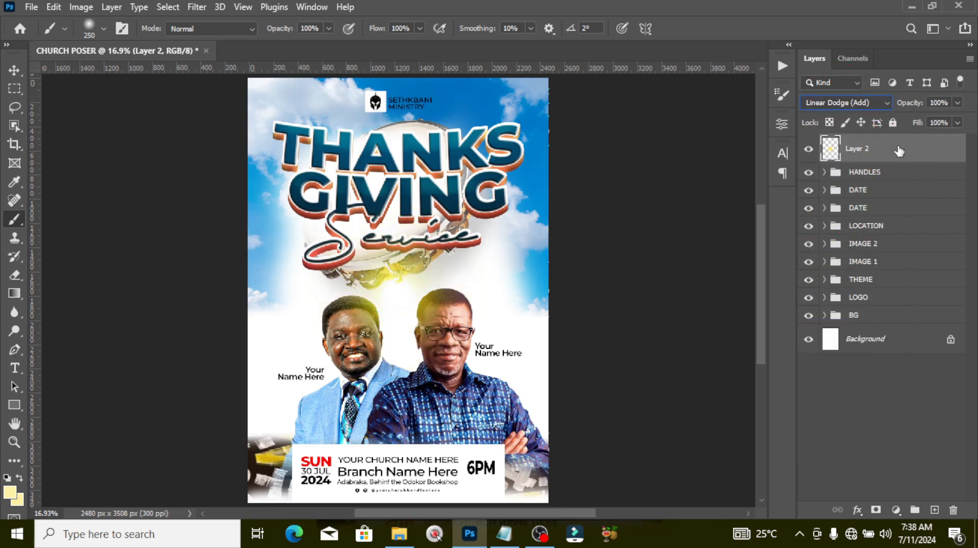
{"action": "left_click", "coordinate": [14, 71]}
{"action": "left_click_drag", "start_coordinate": [400, 305], "coordinate": [406, 355]}
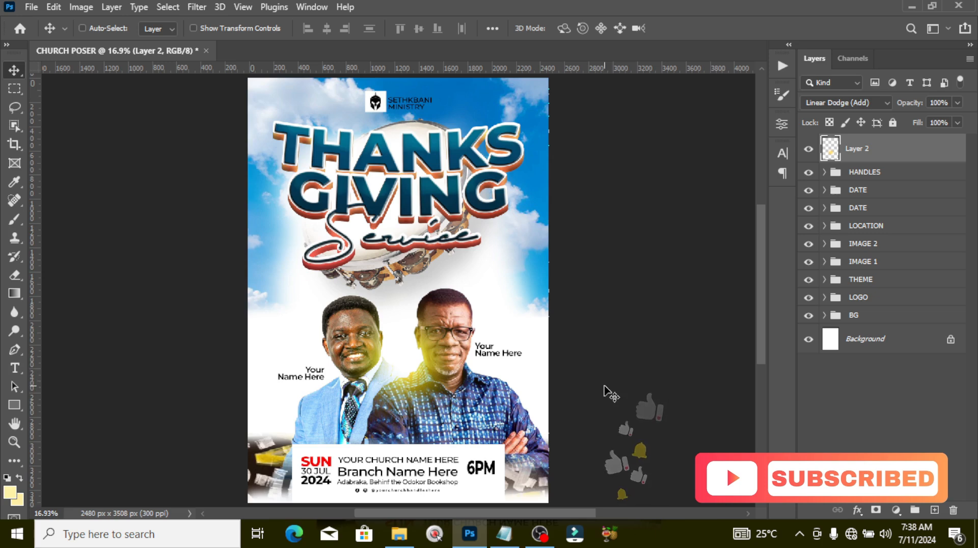
Step: Duplicate the glow twice, move the top copy over the 6PM text and narrow it to about 85% width
{"action": "key", "text": "ctrl+j"}
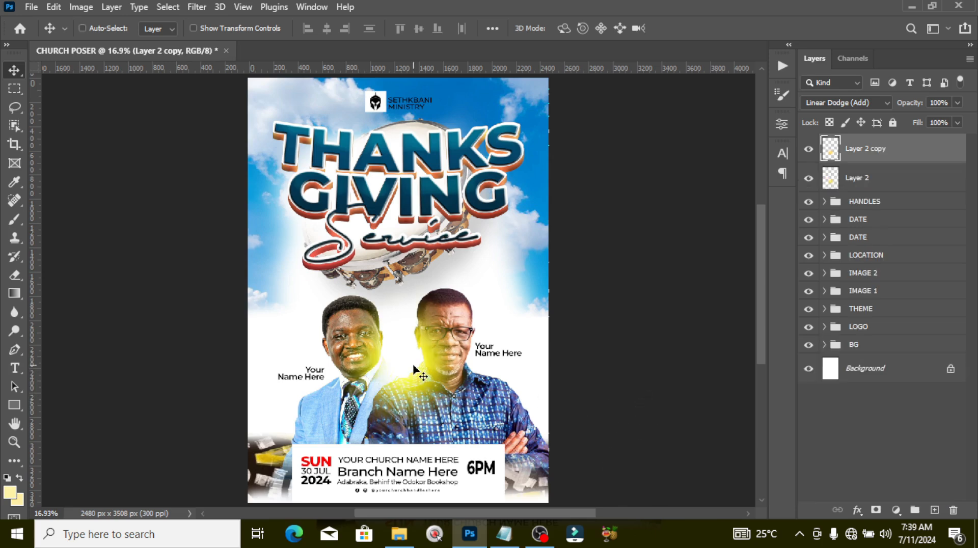
{"action": "key", "text": "ctrl+j"}
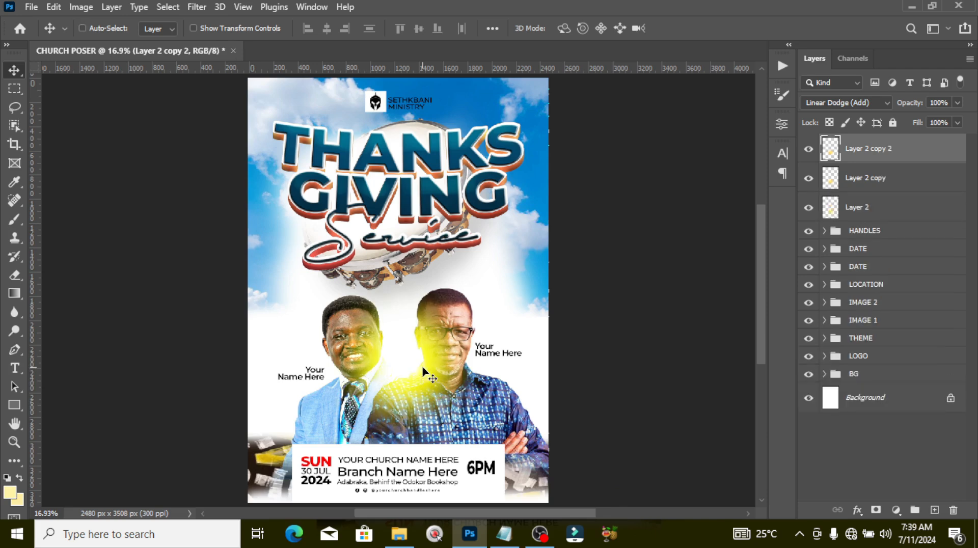
{"action": "left_click_drag", "start_coordinate": [402, 371], "coordinate": [515, 510]}
{"action": "key", "text": "ctrl+t"}
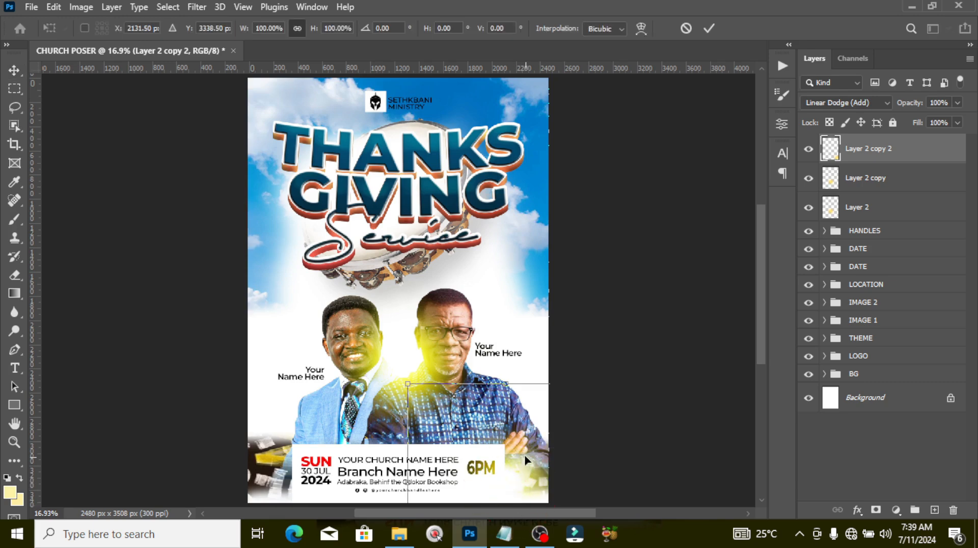
{"action": "mouse_move", "coordinate": [402, 466]}
{"action": "left_mouse_down"}
{"action": "mouse_move", "coordinate": [430, 467]}
{"action": "mouse_move", "coordinate": [421, 471]}
{"action": "left_mouse_up"}
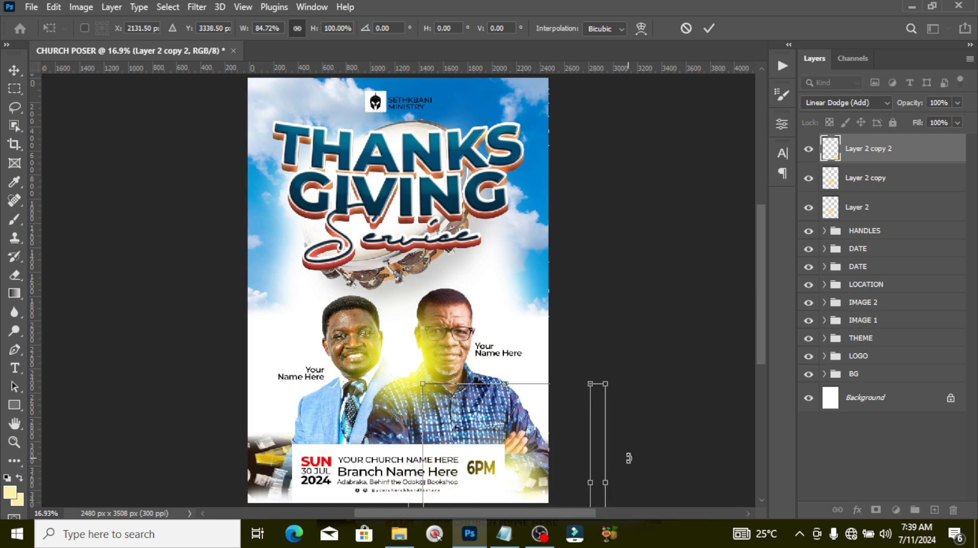
{"action": "key", "text": "Return"}
Step: Duplicate the glow twice more, placing one copy above the church details and moving the other up towards the title
{"action": "key", "text": "ctrl+j"}
{"action": "left_click_drag", "start_coordinate": [517, 474], "coordinate": [366, 440]}
{"action": "key", "text": "ctrl+j"}
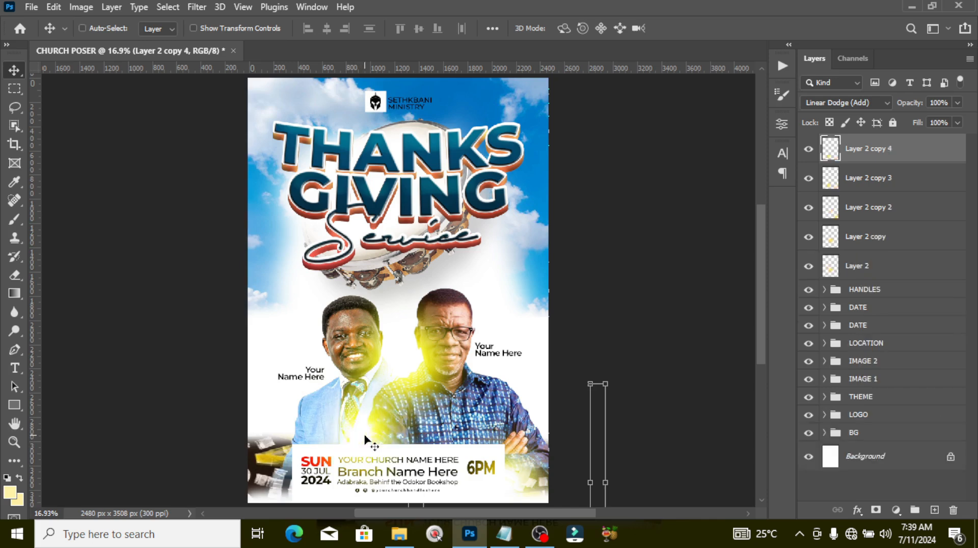
{"action": "left_click_drag", "start_coordinate": [372, 420], "coordinate": [321, 303]}
Step: Make four more copies of the glow and spread glows across the title lettering and sky
{"action": "key", "text": "ctrl+j"}
{"action": "scroll", "coordinate": [530, 417], "scroll_direction": "up", "scroll_amount": 1}
{"action": "key", "text": "ctrl+j"}
{"action": "key", "text": "ctrl+j"}
{"action": "key", "text": "ctrl+j"}
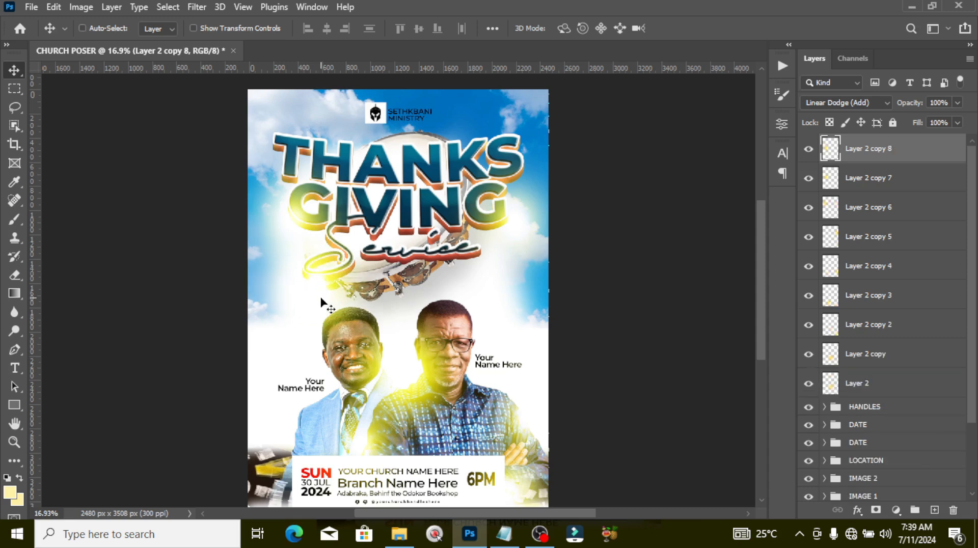
Step: Move the topmost glow copy up to the logo area and set its opacity to 45%
{"action": "left_click_drag", "start_coordinate": [386, 253], "coordinate": [458, 119]}
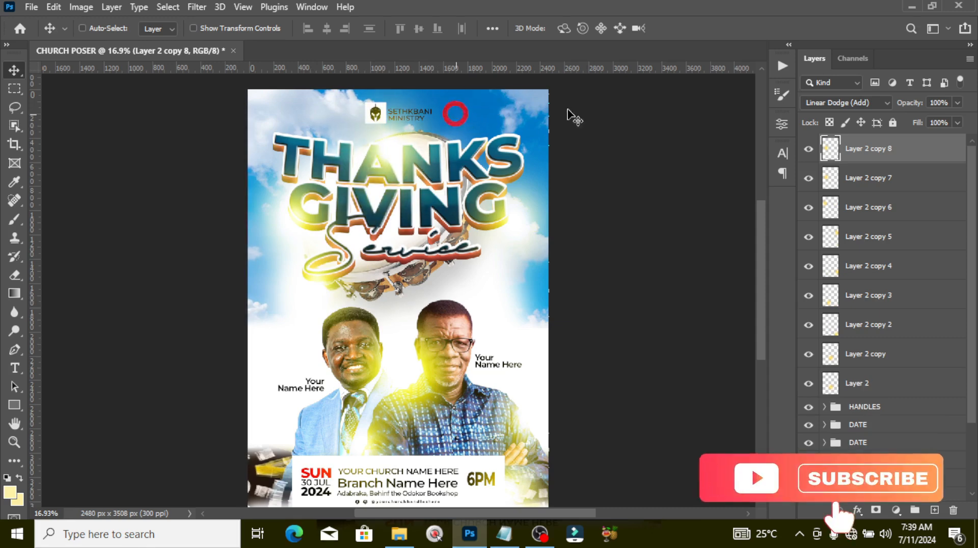
{"action": "left_click", "coordinate": [958, 102]}
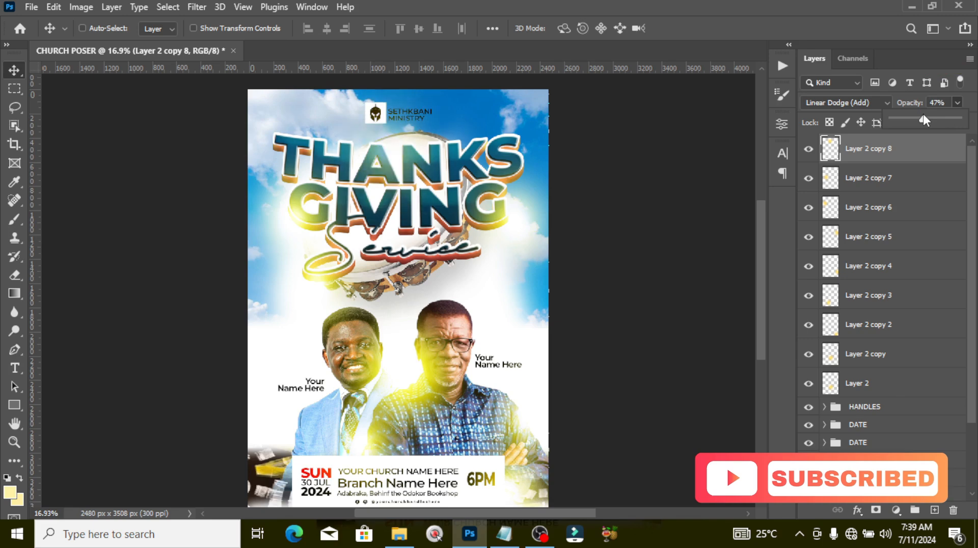
{"action": "left_click_drag", "start_coordinate": [923, 117], "coordinate": [921, 118]}
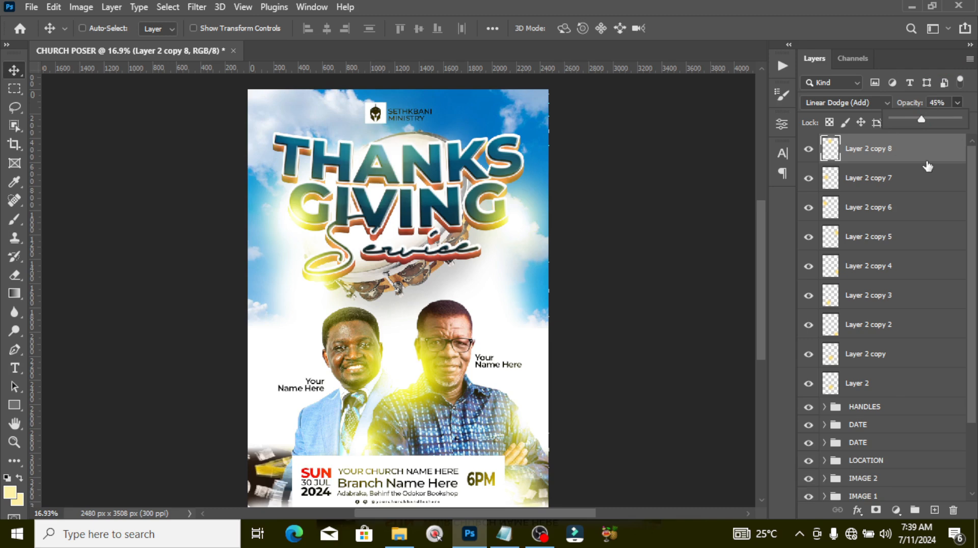
Step: Group Layer 2 and all its glow copies and name the group GLOW
{"action": "left_click", "coordinate": [851, 380], "text": "shift"}
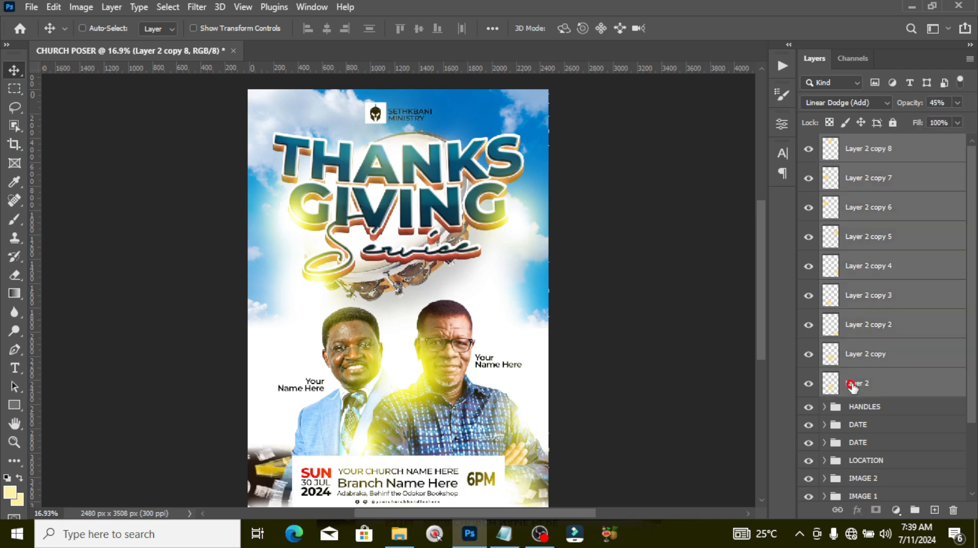
{"action": "key", "text": "ctrl+g"}
{"action": "double_click", "coordinate": [866, 143]}
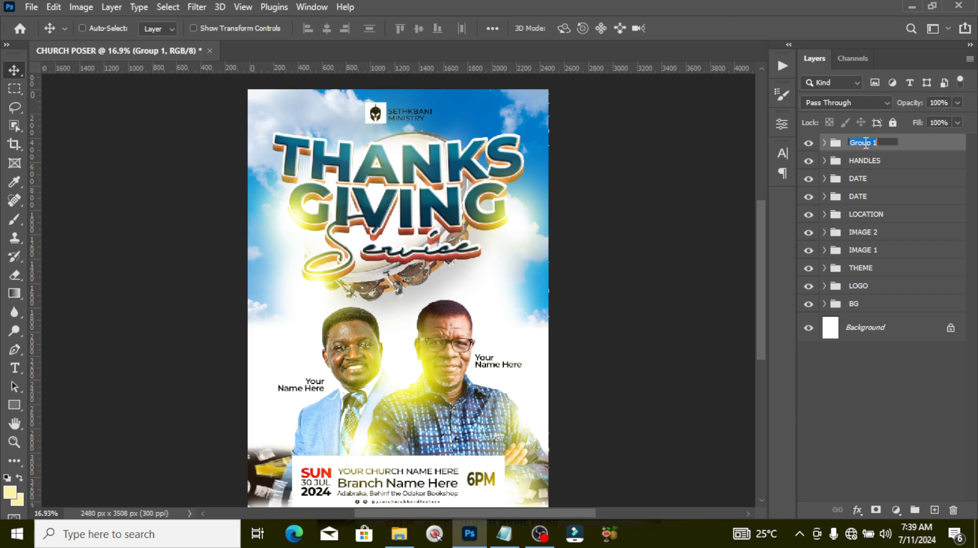
{"action": "type", "text": "GLOW"}
{"action": "key", "text": "Return"}
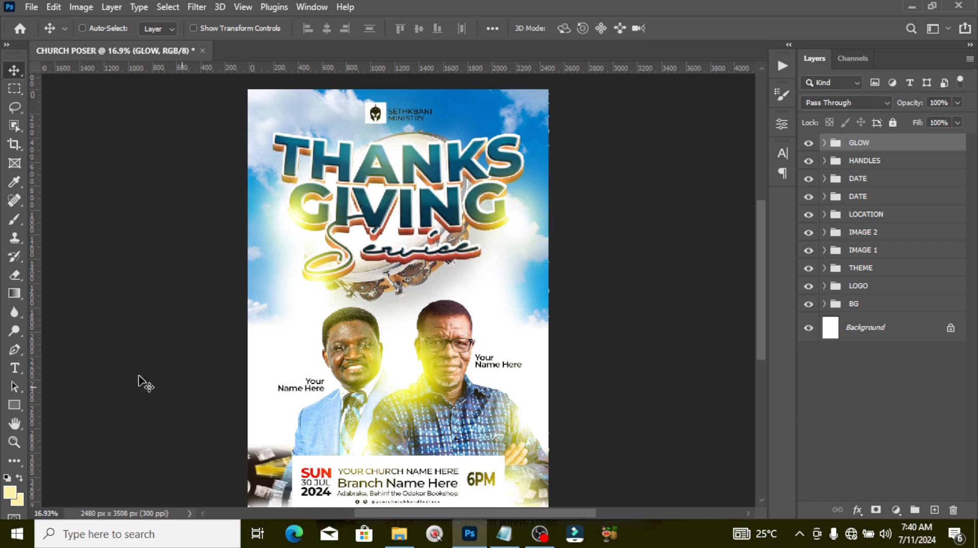
Step: Draw a small square of about 24 px above the left portrait and duplicate it three times
{"action": "left_click", "coordinate": [15, 406]}
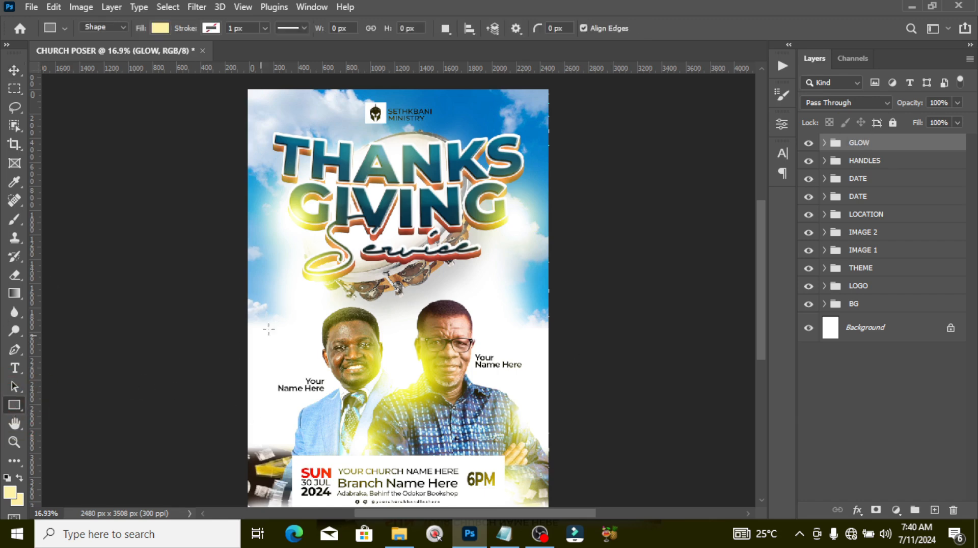
{"action": "left_click_drag", "start_coordinate": [298, 295], "coordinate": [300, 299]}
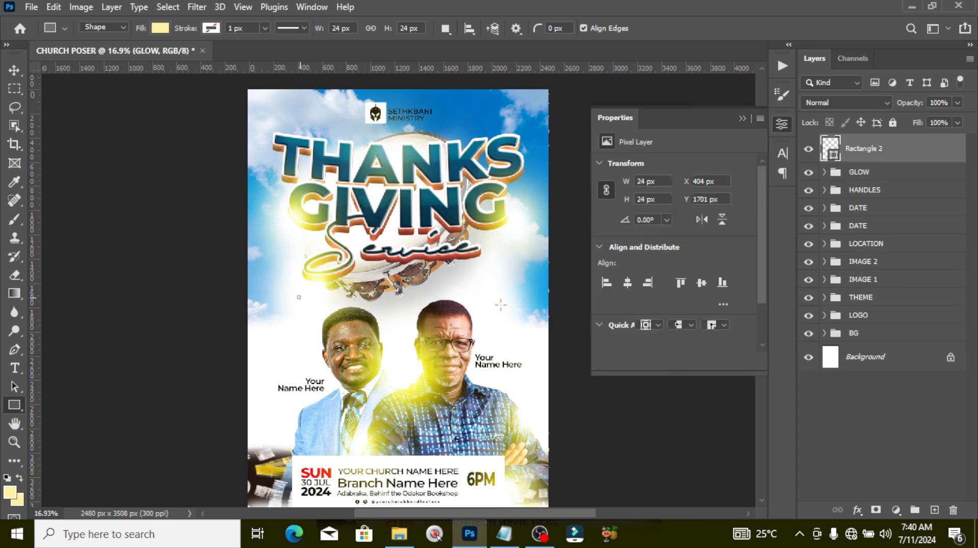
{"action": "key", "text": "ctrl+j"}
{"action": "key", "text": "ctrl+j"}
{"action": "key", "text": "ctrl+j"}
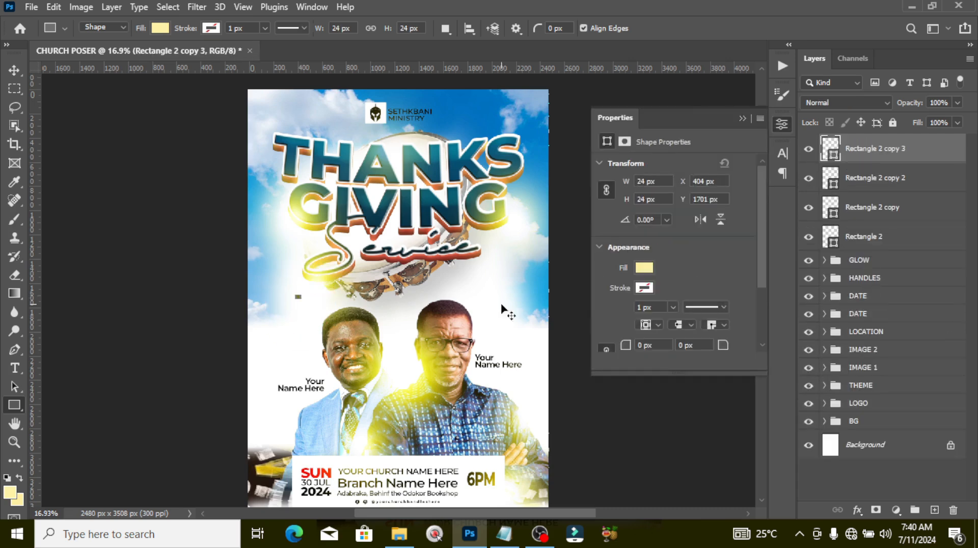
Step: Fill the topmost square copy, Rectangle 2 copy 3, with black (000000) and recolour the original Rectangle 2 black too
{"action": "key", "text": "v"}
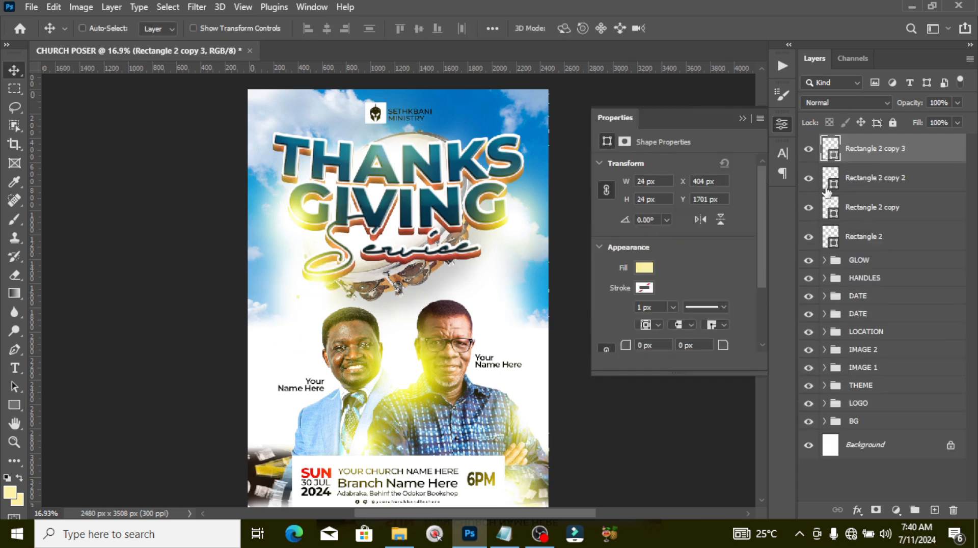
{"action": "double_click", "coordinate": [830, 154]}
{"action": "left_click_drag", "start_coordinate": [655, 254], "coordinate": [597, 274]}
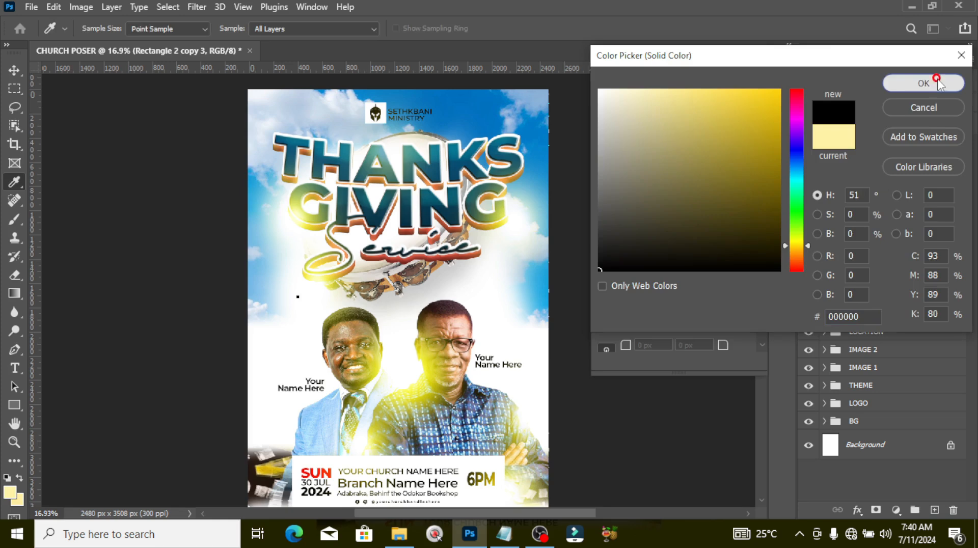
{"action": "left_click", "coordinate": [940, 85]}
{"action": "double_click", "coordinate": [830, 239]}
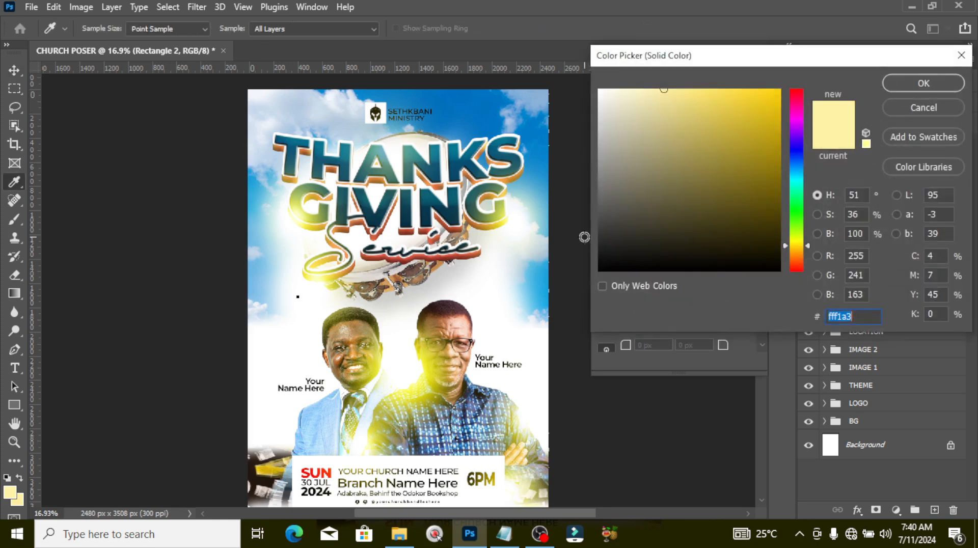
{"action": "left_click", "coordinate": [918, 85]}
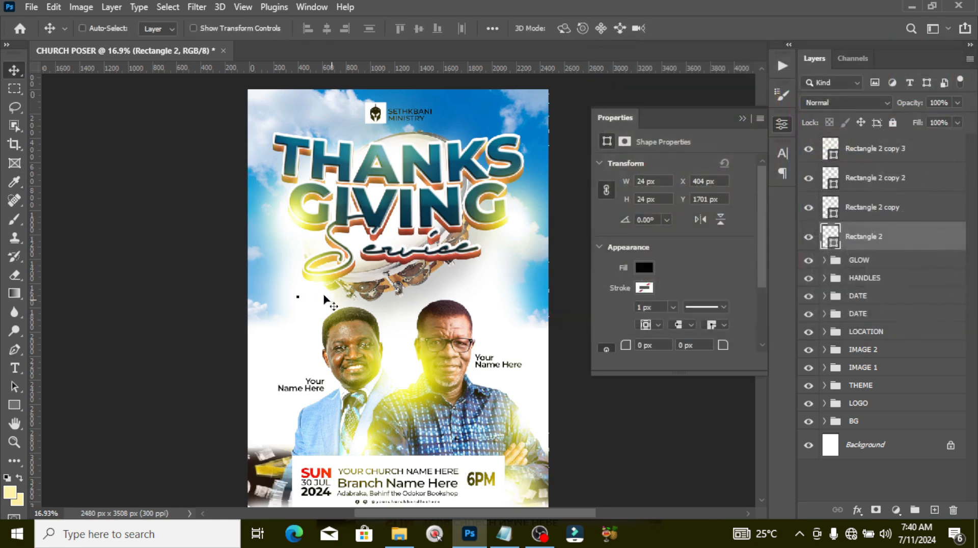
Step: Spread the four squares into an evenly distributed horizontal row about 180 px wide above the left portrait
{"action": "left_click_drag", "start_coordinate": [314, 299], "coordinate": [333, 298]}
{"action": "left_click", "coordinate": [873, 152], "text": "shift"}
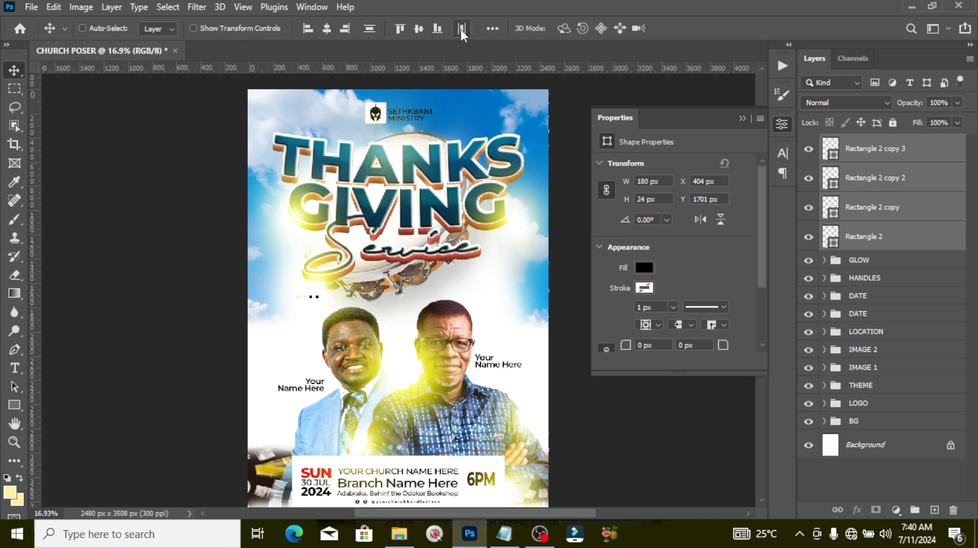
{"action": "left_click", "coordinate": [830, 149]}
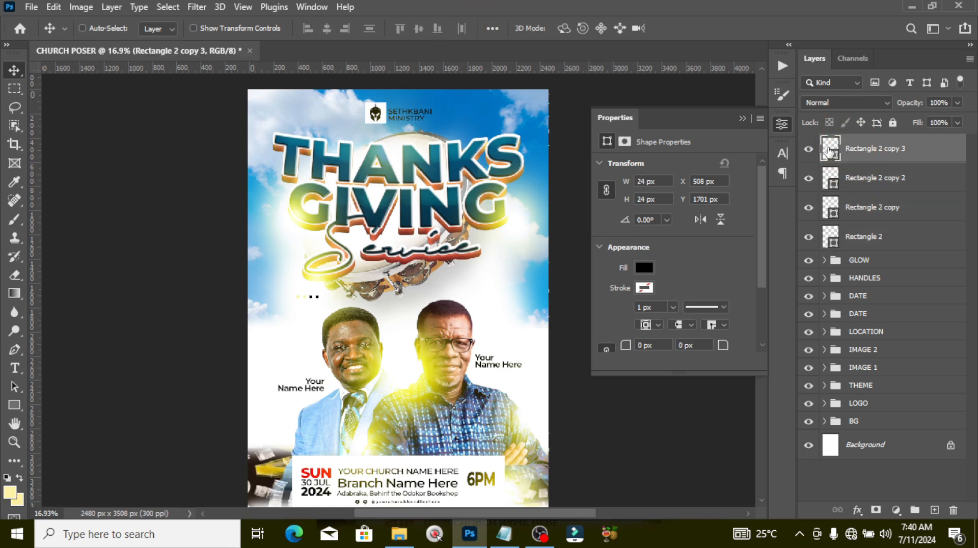
Step: Recolour the Rectangle 2 copy 3 square with blue sampled from the poster's sky and Rectangle 2 copy 2 with red (ff0000)
{"action": "double_click", "coordinate": [830, 149]}
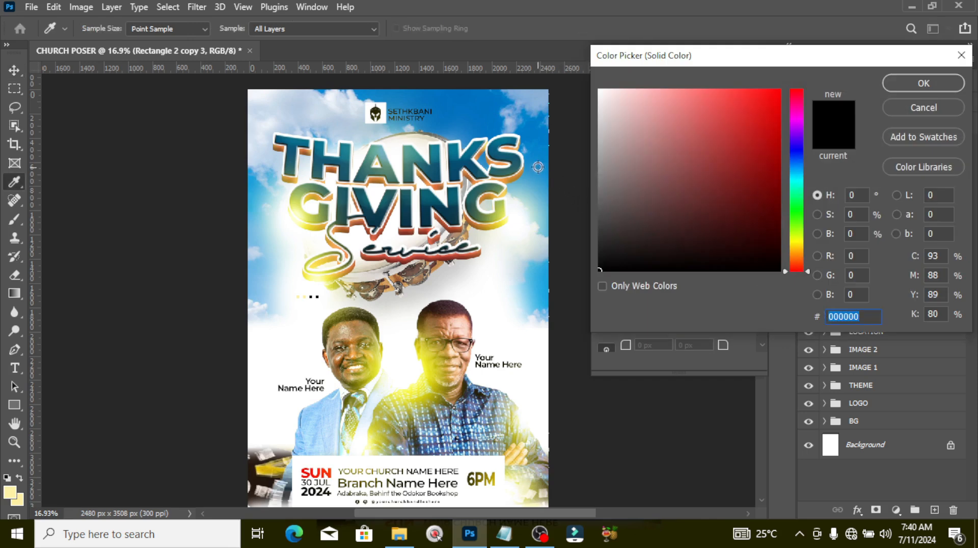
{"action": "left_click", "coordinate": [537, 154]}
{"action": "left_click", "coordinate": [937, 88]}
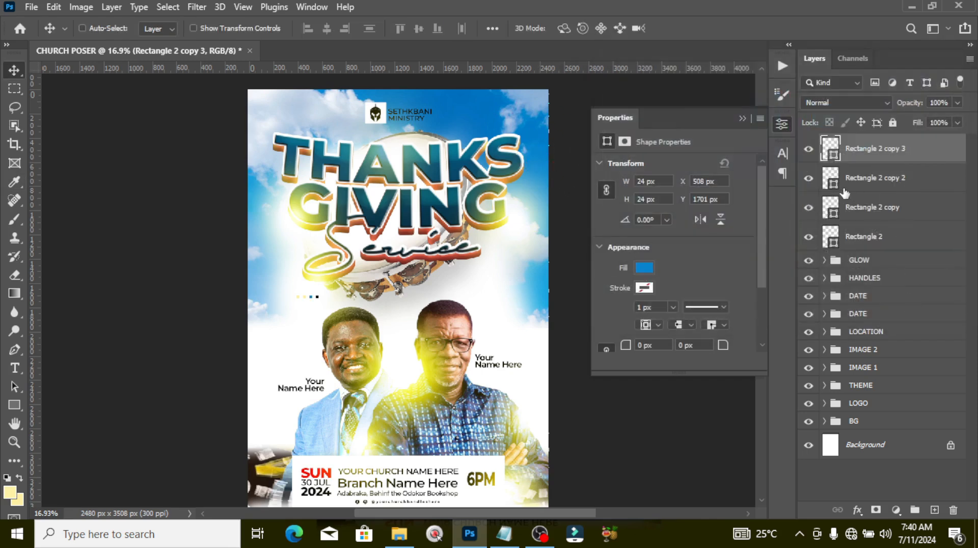
{"action": "double_click", "coordinate": [830, 179]}
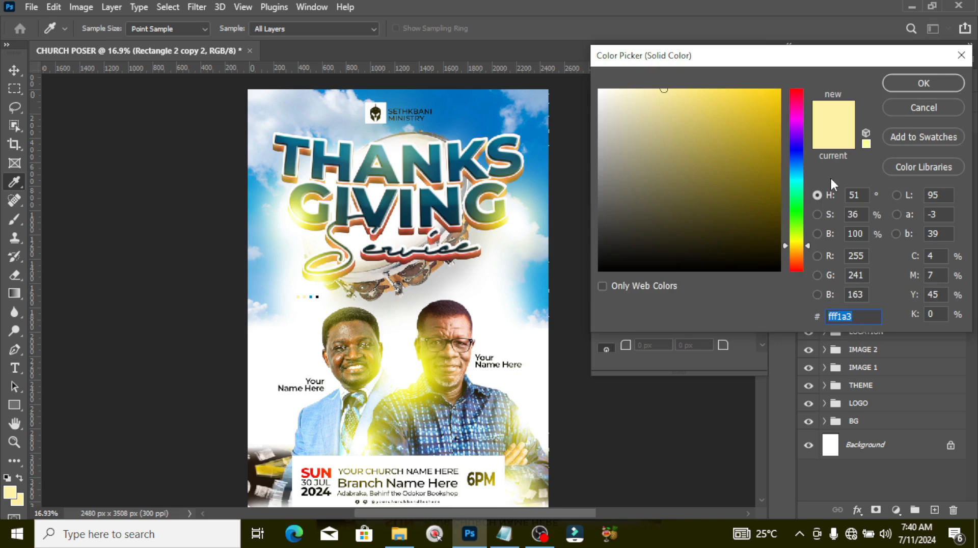
{"action": "type", "text": "ff0000"}
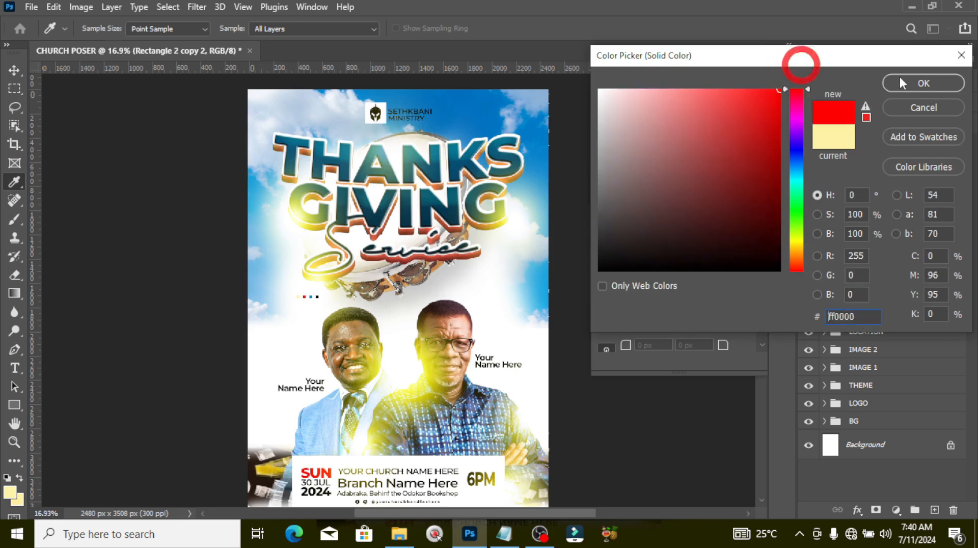
{"action": "left_click", "coordinate": [923, 83]}
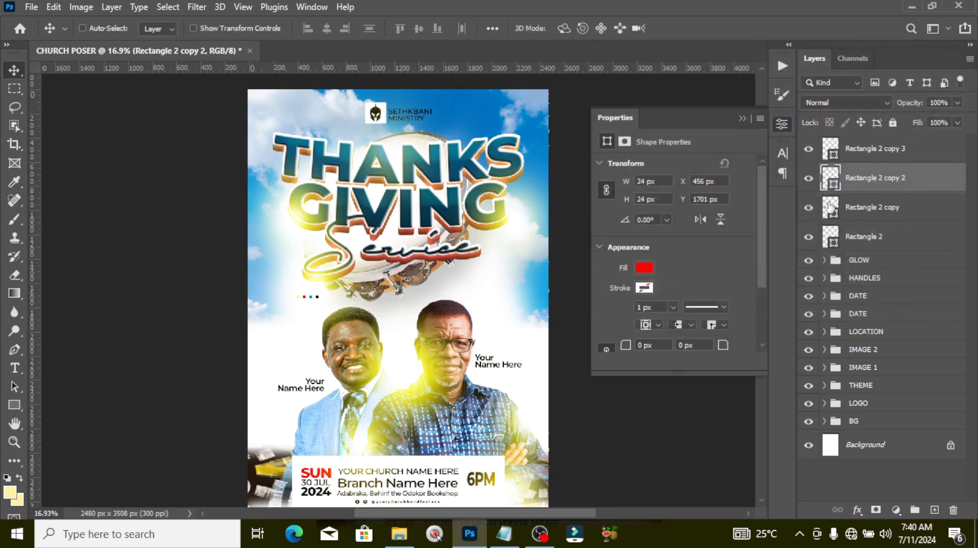
Step: Fill the Rectangle 2 copy square with yellow (ffd800)
{"action": "double_click", "coordinate": [830, 207]}
{"action": "left_click_drag", "start_coordinate": [762, 117], "coordinate": [789, 67]}
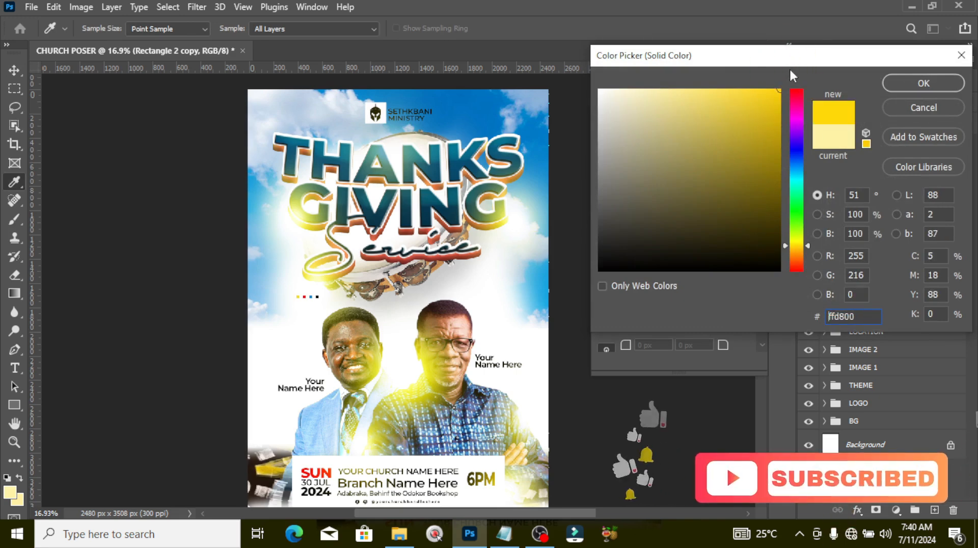
{"action": "left_click", "coordinate": [919, 85]}
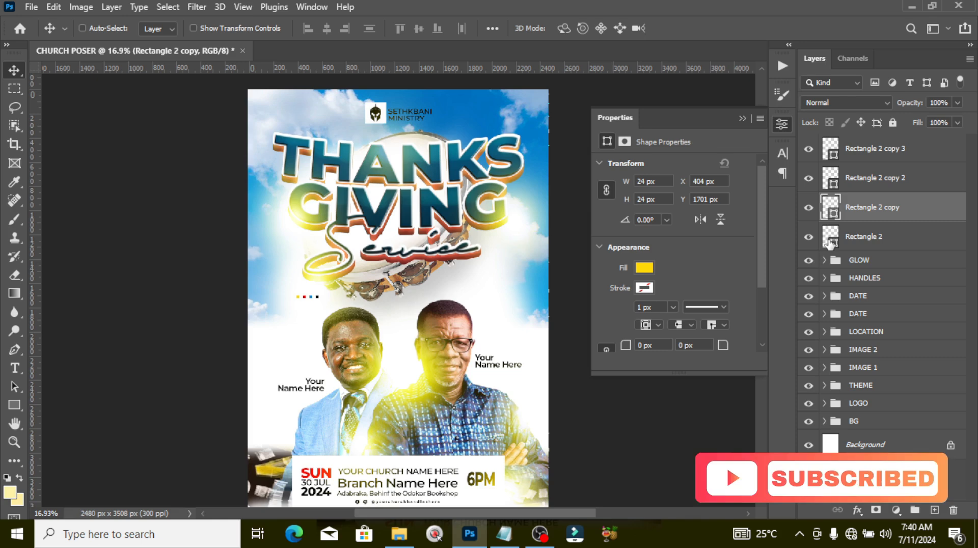
Step: Group Rectangle 2 and its three copies and name the group BOX 1
{"action": "left_click", "coordinate": [831, 243]}
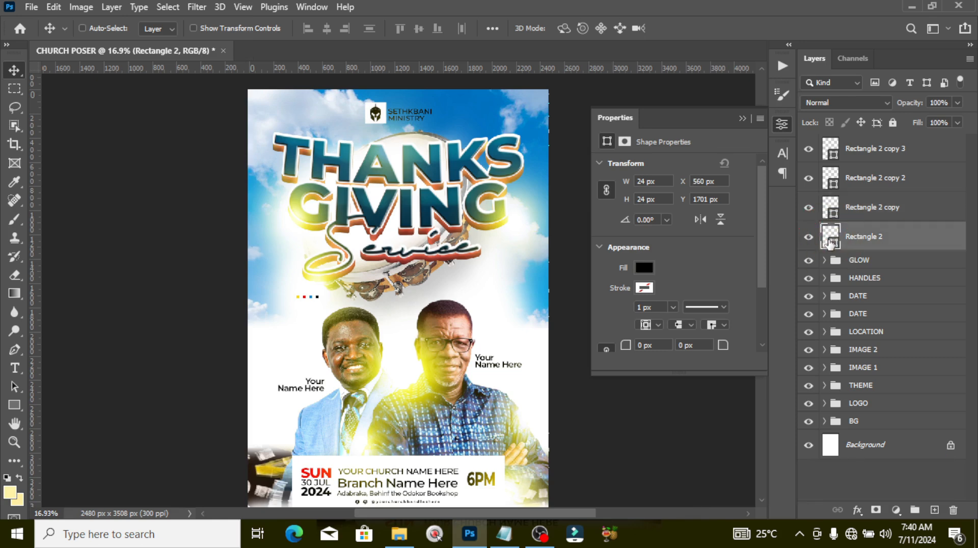
{"action": "left_click", "coordinate": [861, 148], "text": "shift"}
{"action": "key", "text": "ctrl+g"}
{"action": "double_click", "coordinate": [862, 145]}
{"action": "type", "text": "BOX 1"}
{"action": "key", "text": "Return"}
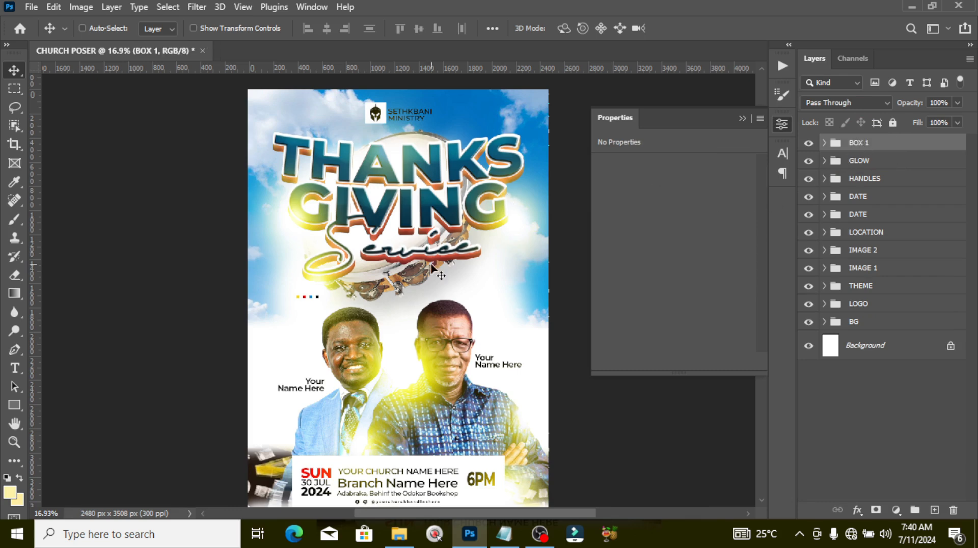
Step: Move the row of squares under the left portrait's name and place a duplicate under the right portrait's name
{"action": "left_click_drag", "start_coordinate": [314, 308], "coordinate": [324, 408]}
{"action": "key", "text": "ctrl+j"}
{"action": "left_click_drag", "start_coordinate": [303, 407], "coordinate": [467, 383]}
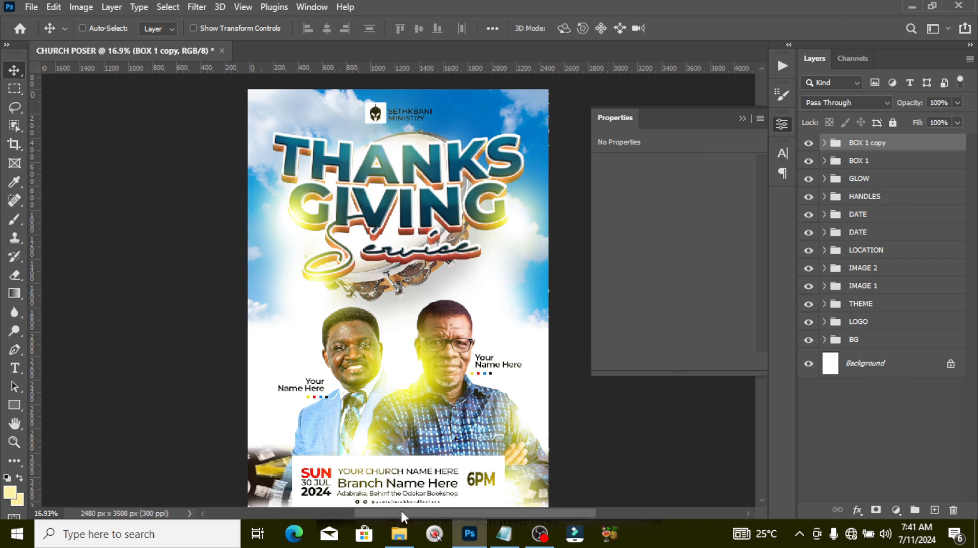
Step: Place the WhatsApp icon from the FILES folder in the poster, scaled to 11.76%, and position it beside the tambourine below the title
{"action": "left_click", "coordinate": [402, 535]}
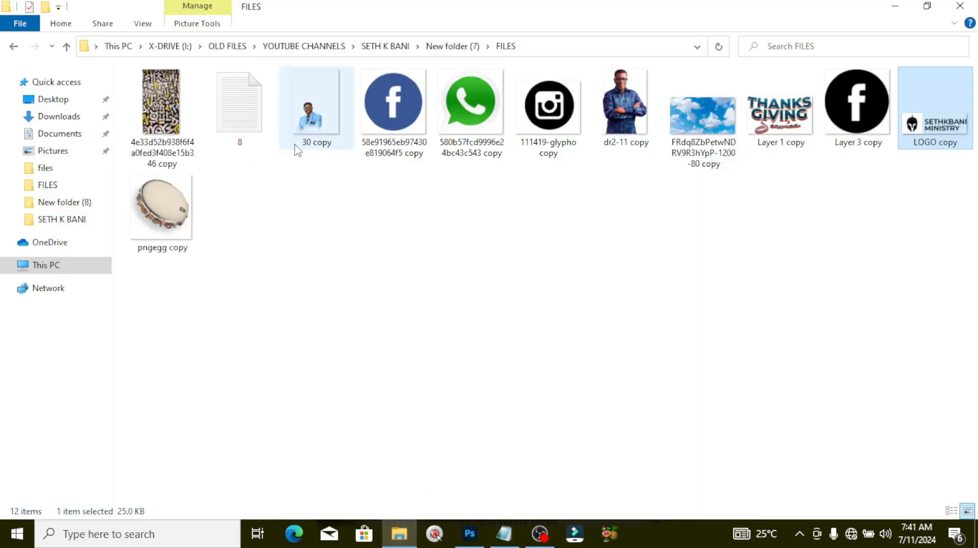
{"action": "left_click_drag", "start_coordinate": [469, 112], "coordinate": [473, 544]}
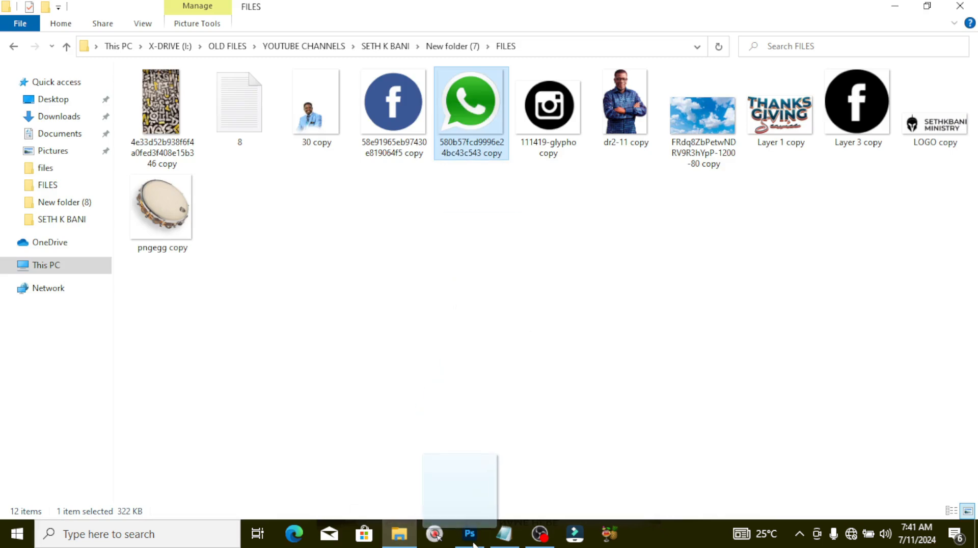
{"action": "left_click_drag", "start_coordinate": [474, 544], "coordinate": [472, 291]}
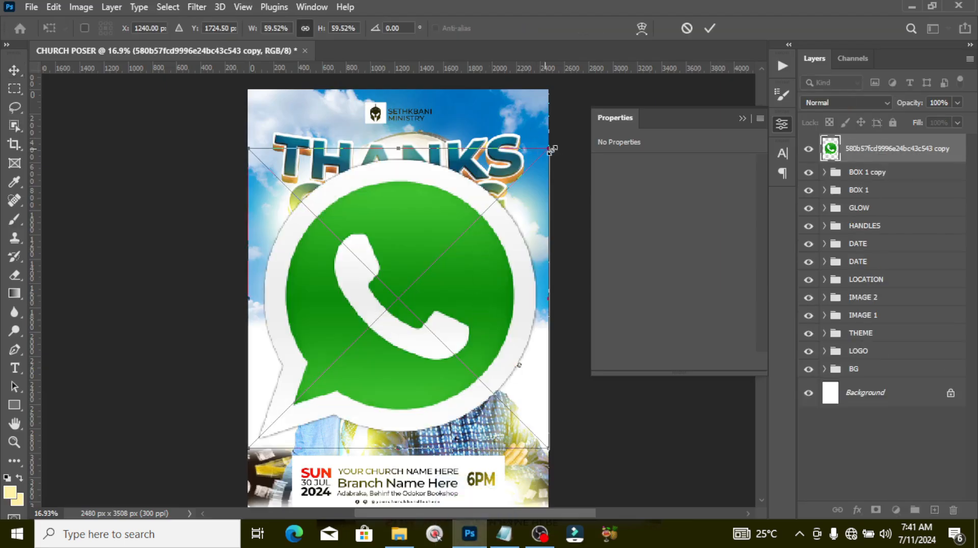
{"action": "left_click_drag", "start_coordinate": [554, 148], "coordinate": [241, 320]}
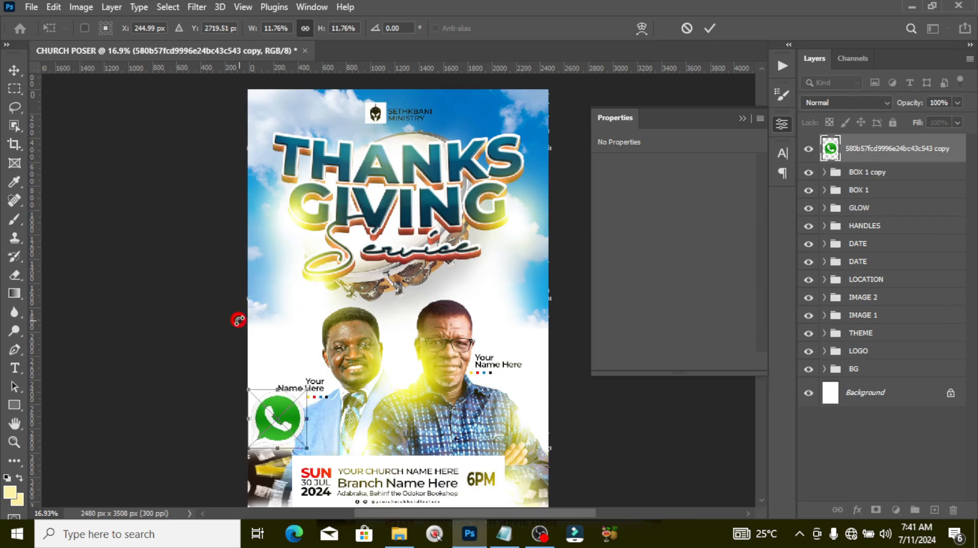
{"action": "key", "text": "Return"}
{"action": "left_click_drag", "start_coordinate": [284, 429], "coordinate": [505, 290]}
Step: Apply a Motion Blur with angle -55° and distance 138 pixels to the WhatsApp icon and shift it toward the poster's right edge
{"action": "left_click", "coordinate": [196, 6]}
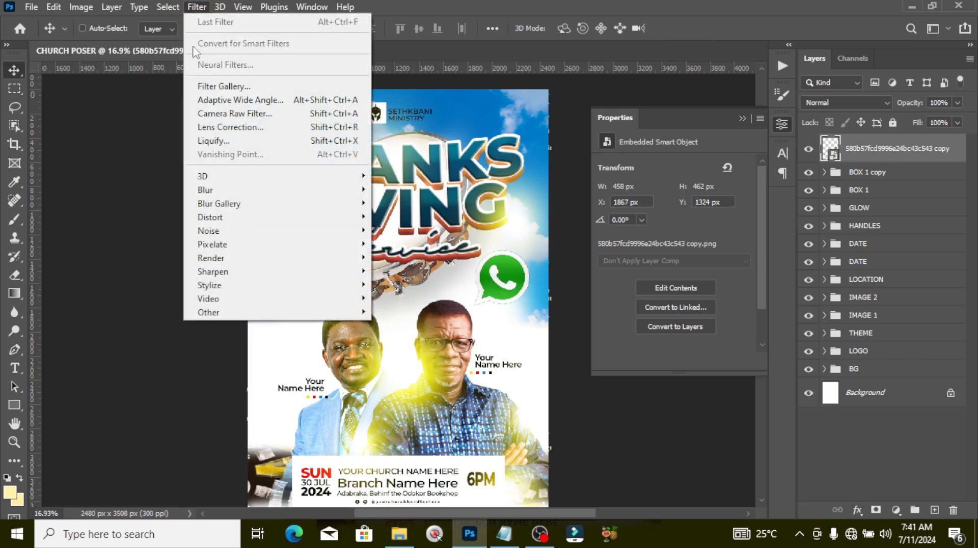
{"action": "mouse_move", "coordinate": [230, 190]}
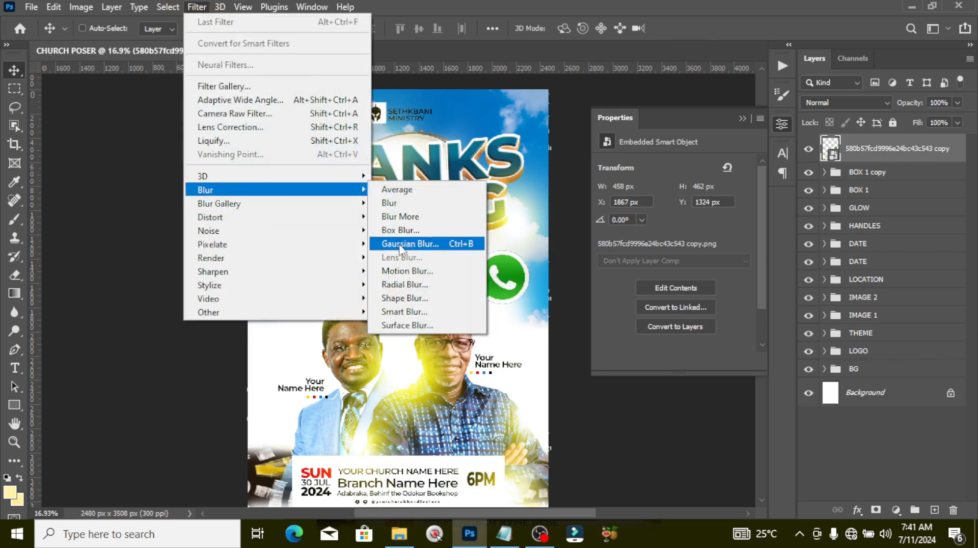
{"action": "left_click", "coordinate": [405, 273]}
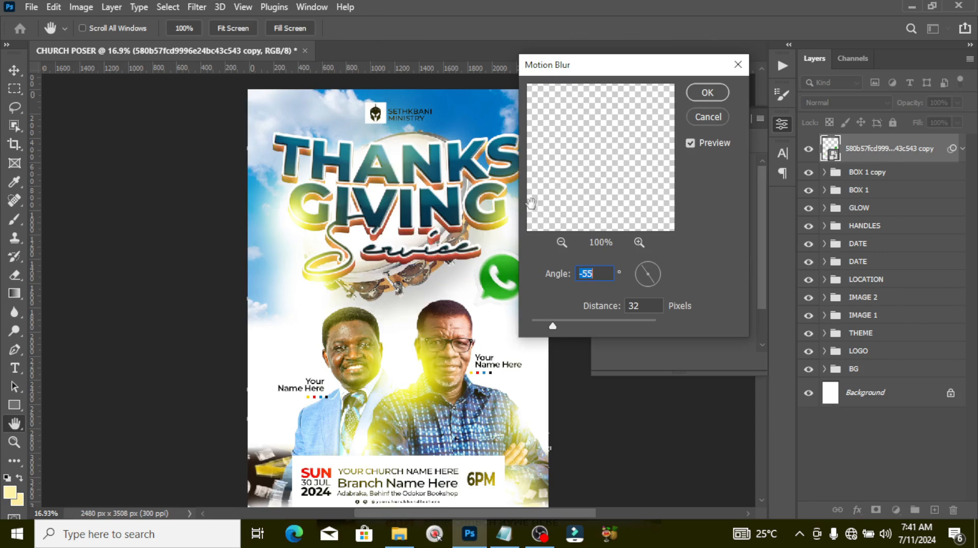
{"action": "key", "text": "Tab"}
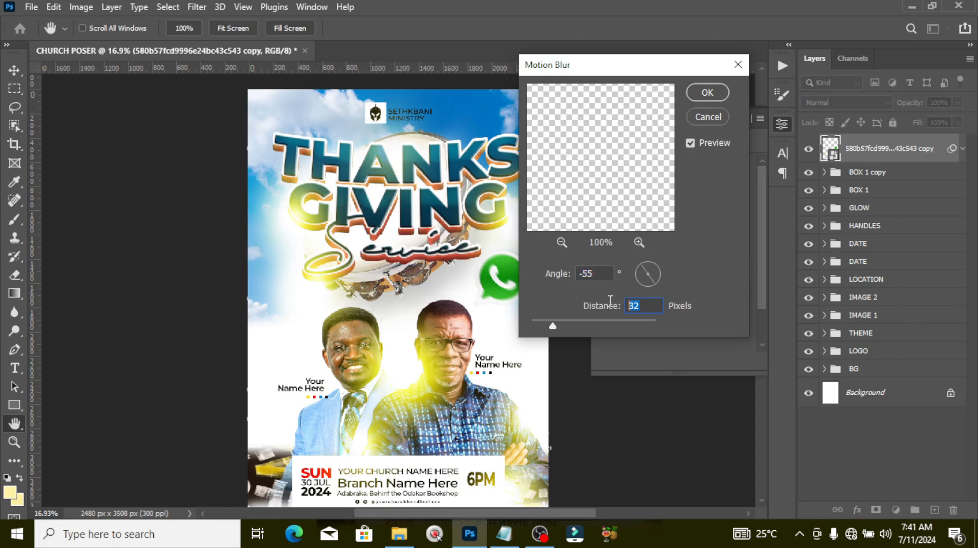
{"action": "type", "text": "13"}
{"action": "left_click", "coordinate": [710, 92]}
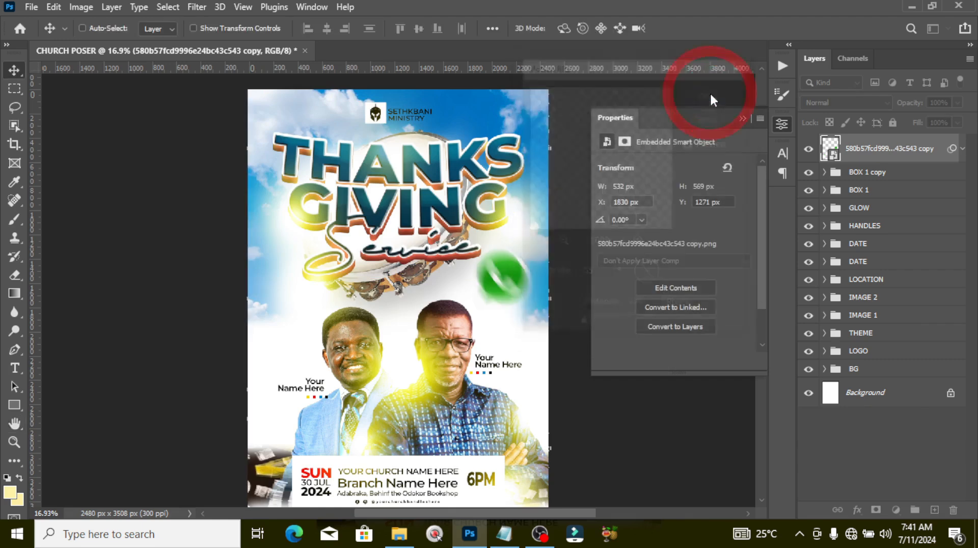
{"action": "left_click_drag", "start_coordinate": [527, 283], "coordinate": [522, 286]}
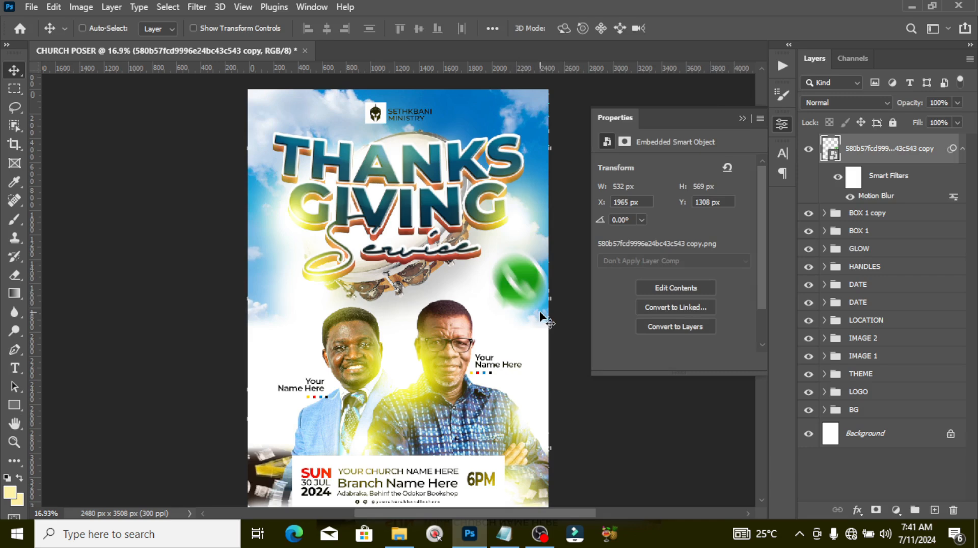
Step: Duplicate the blurred WhatsApp icon, enlarge the copy to 18.07%, and set it partly off the poster's lower-left corner
{"action": "key", "text": "ctrl+j"}
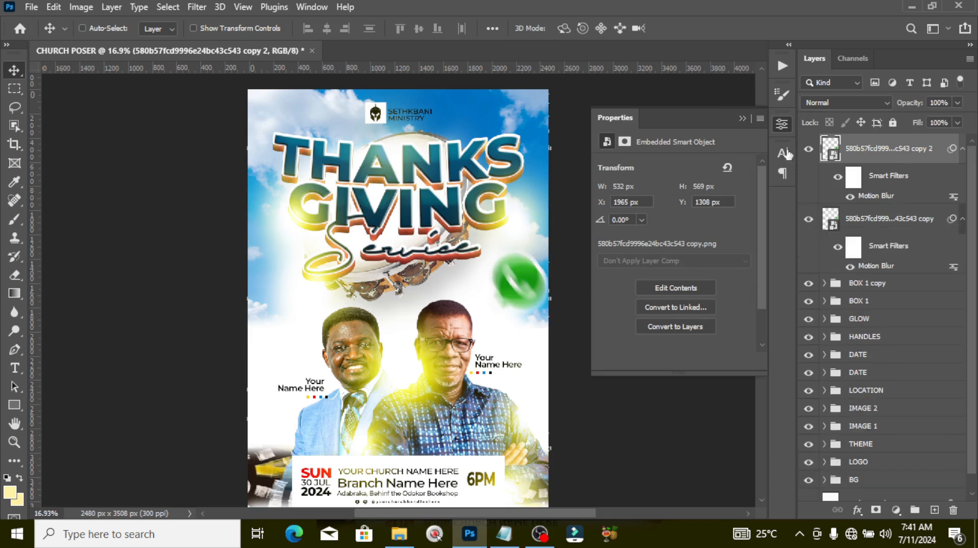
{"action": "left_click_drag", "start_coordinate": [531, 295], "coordinate": [297, 439]}
{"action": "key", "text": "ctrl+t"}
{"action": "left_click", "coordinate": [490, 216]}
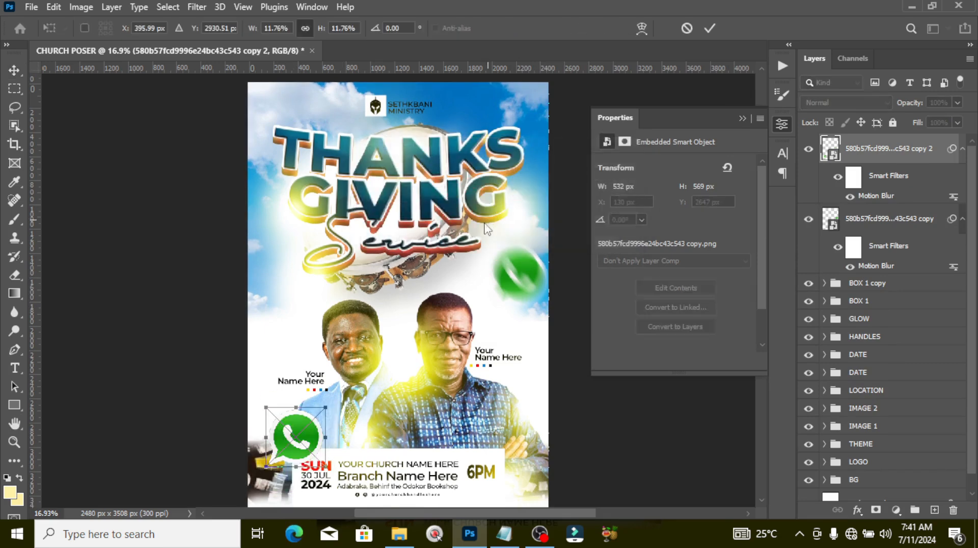
{"action": "left_click_drag", "start_coordinate": [327, 406], "coordinate": [360, 377]}
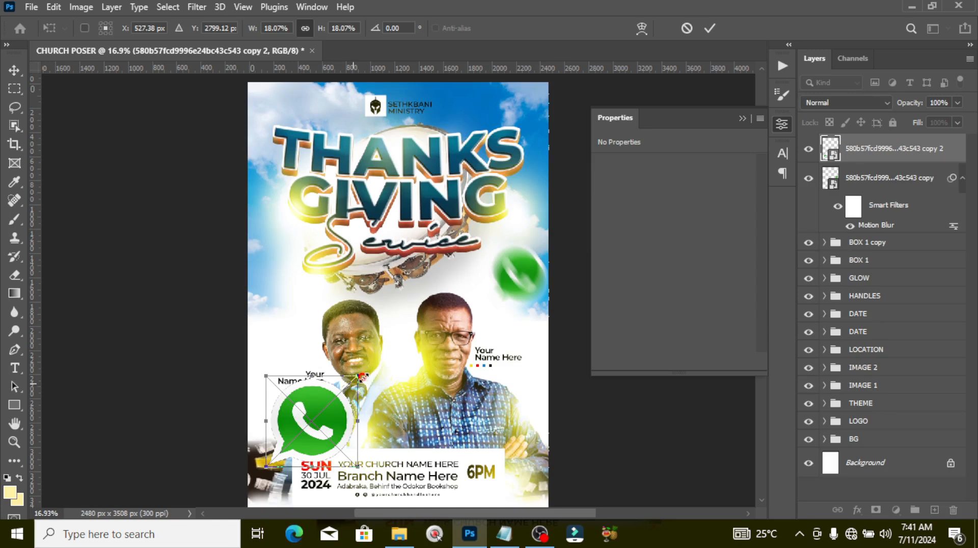
{"action": "key", "text": "Return"}
{"action": "mouse_move", "coordinate": [299, 458]}
{"action": "left_mouse_down"}
{"action": "mouse_move", "coordinate": [273, 512]}
{"action": "mouse_move", "coordinate": [325, 497]}
{"action": "mouse_move", "coordinate": [303, 467]}
{"action": "left_mouse_up"}
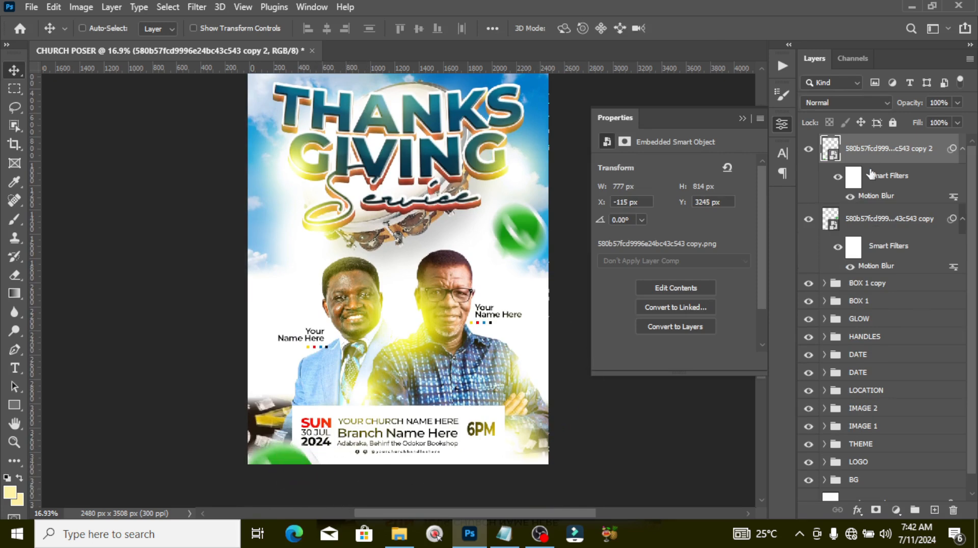
{"action": "left_click", "coordinate": [961, 150]}
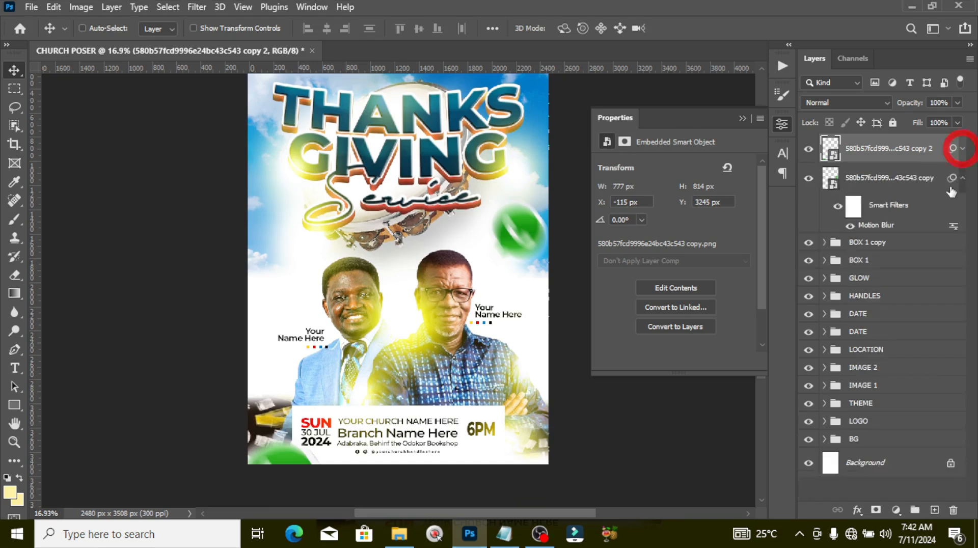
{"action": "left_click", "coordinate": [962, 178]}
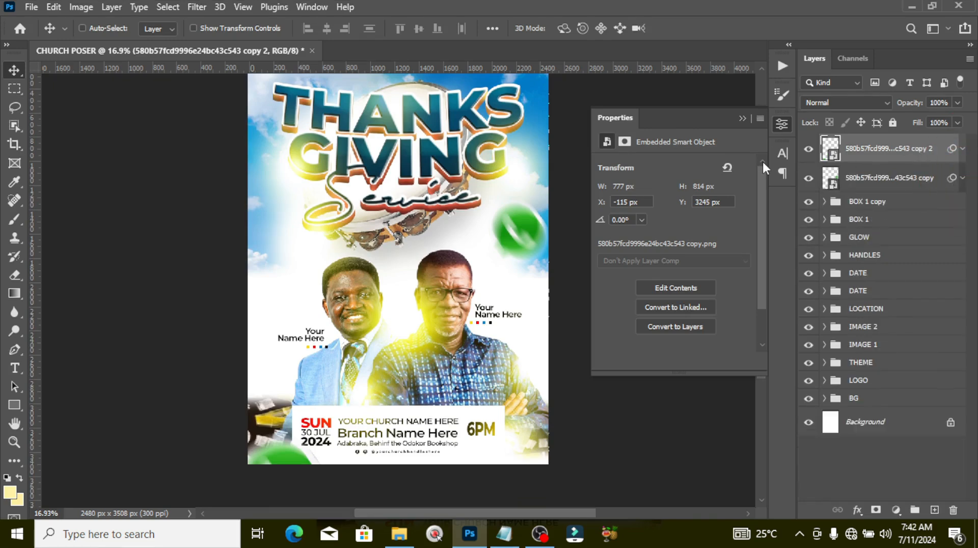
Step: Place the blue Facebook icon from the FILES folder, scaled to 23.33% and rotated 37.45°, beside the left portrait's head
{"action": "left_click", "coordinate": [399, 534]}
{"action": "left_click_drag", "start_coordinate": [400, 124], "coordinate": [398, 270]}
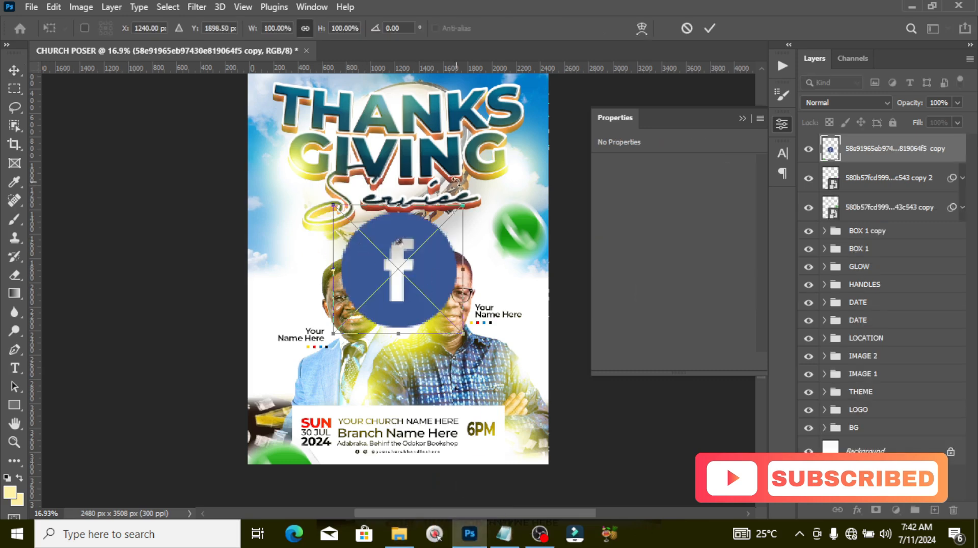
{"action": "left_click_drag", "start_coordinate": [464, 206], "coordinate": [363, 304]}
{"action": "left_click_drag", "start_coordinate": [398, 273], "coordinate": [425, 321]}
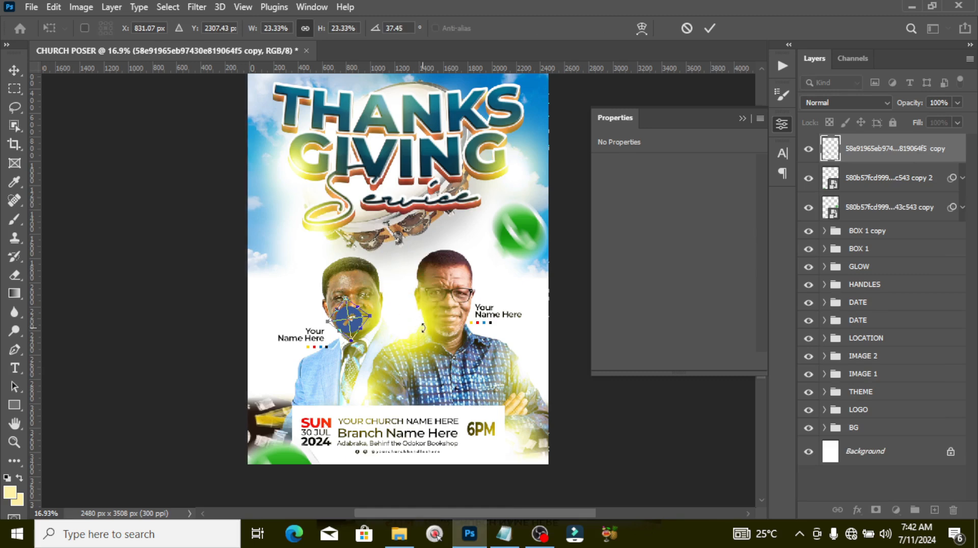
{"action": "key", "text": "Return"}
{"action": "left_click_drag", "start_coordinate": [350, 320], "coordinate": [299, 267]}
{"action": "key", "text": "ctrl+t"}
{"action": "key", "text": "Return"}
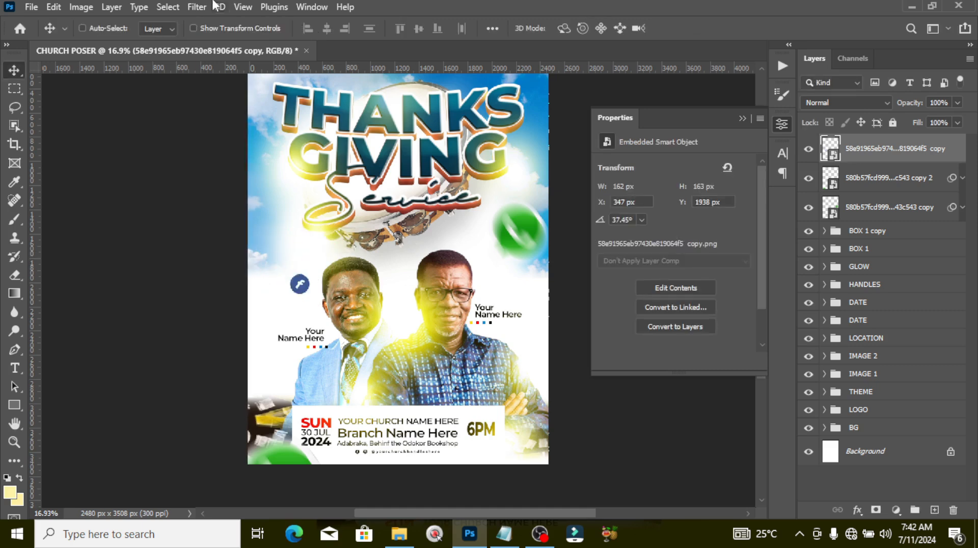
Step: Apply a Motion Blur with angle -55° and distance 32 pixels to the Facebook icon and nudge it slightly down and left
{"action": "left_click", "coordinate": [197, 7]}
{"action": "left_click", "coordinate": [213, 20]}
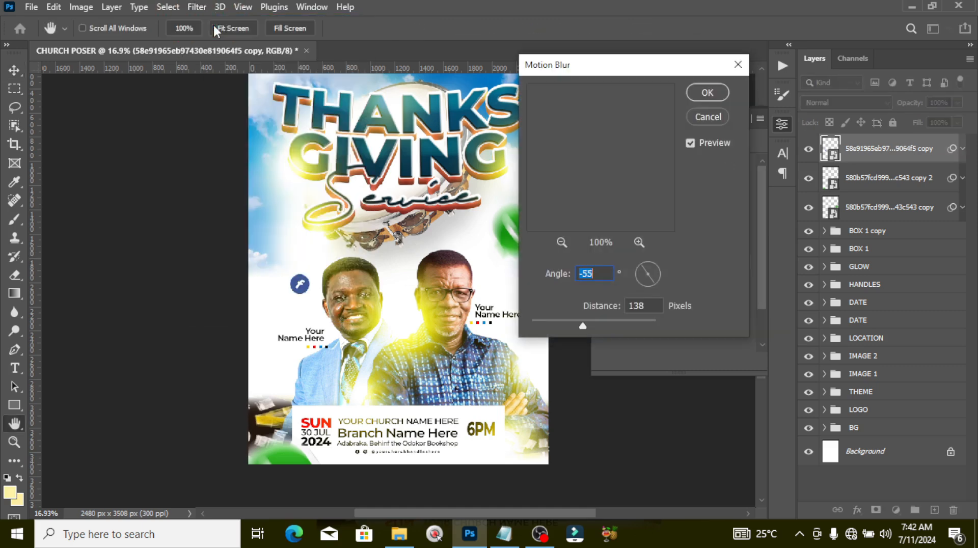
{"action": "key", "text": "Tab"}
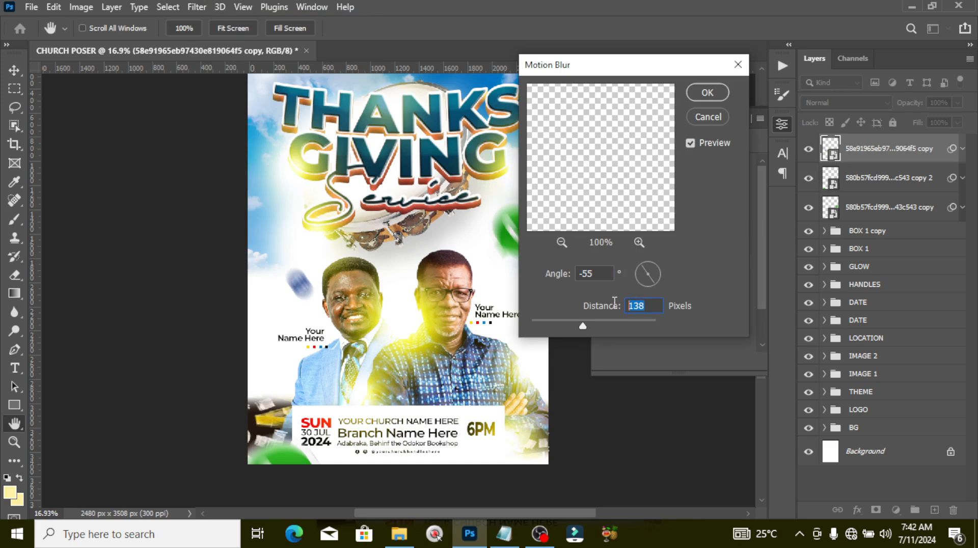
{"action": "type", "text": "32"}
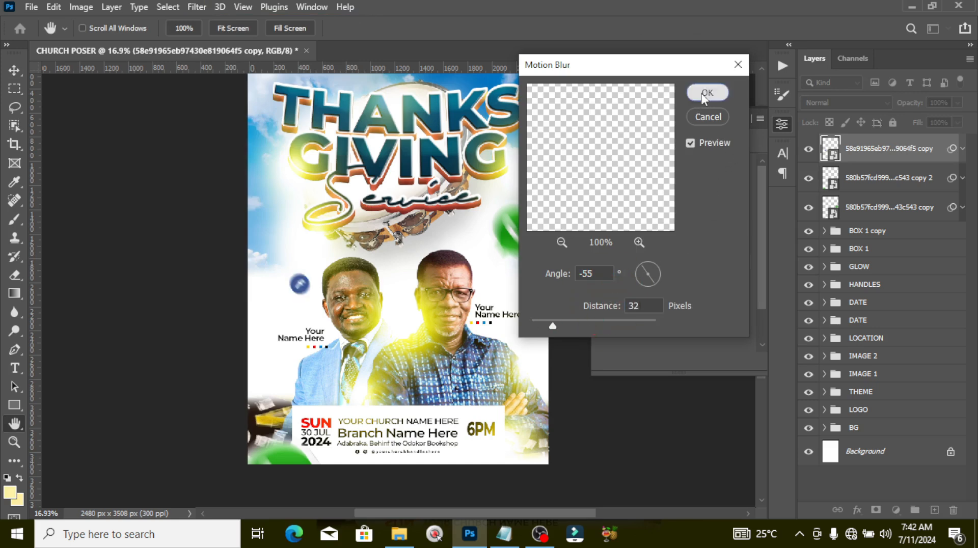
{"action": "left_click", "coordinate": [701, 93]}
{"action": "left_click_drag", "start_coordinate": [310, 291], "coordinate": [306, 295]}
{"action": "left_click", "coordinate": [742, 120]}
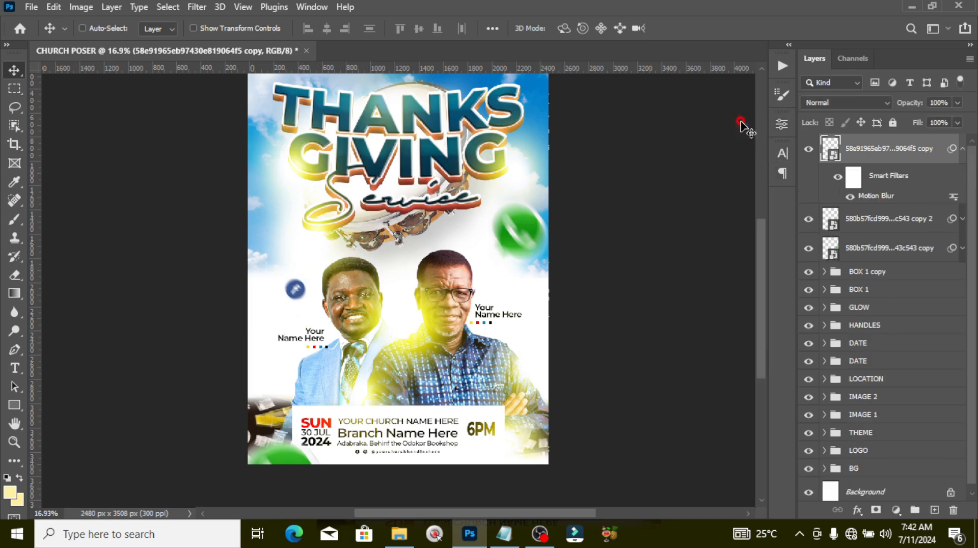
Step: Group the Facebook icon layer and both WhatsApp icon layers and name the group MOTION BLUR
{"action": "left_click", "coordinate": [963, 159]}
{"action": "left_click", "coordinate": [961, 151]}
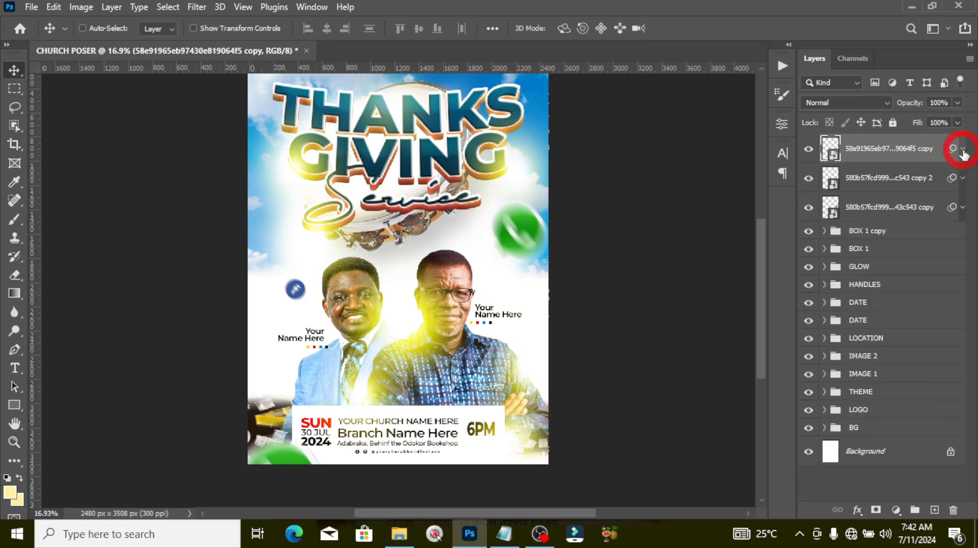
{"action": "left_click", "coordinate": [900, 209], "text": "shift"}
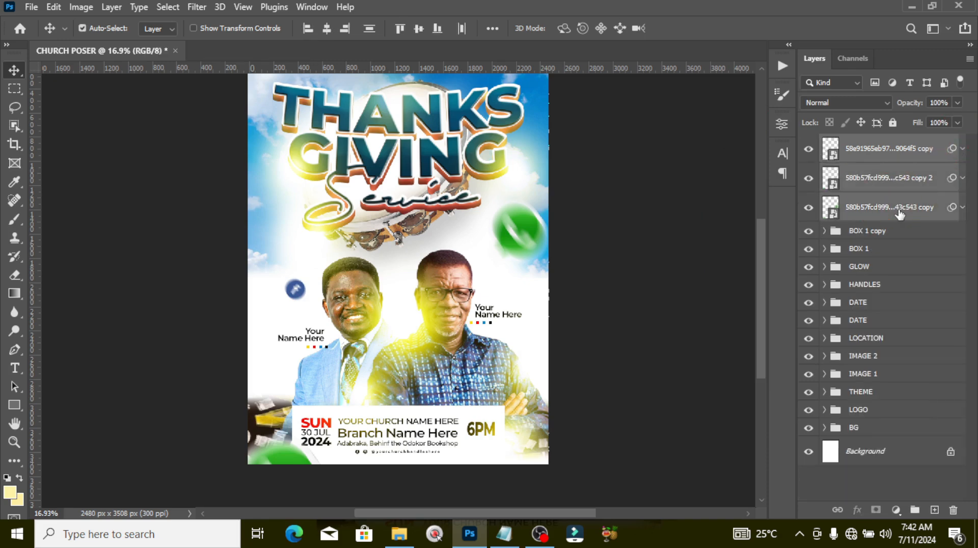
{"action": "key", "text": "ctrl+g"}
{"action": "double_click", "coordinate": [861, 143]}
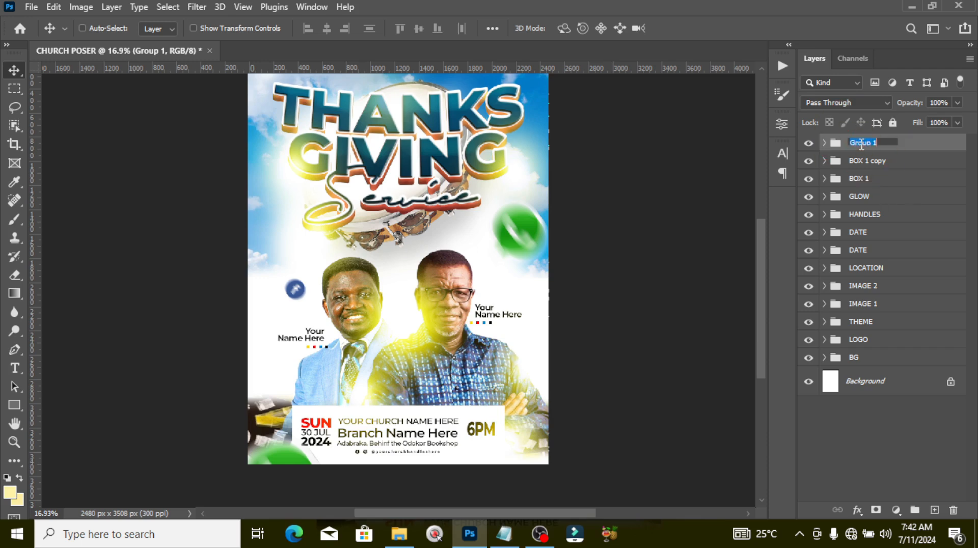
{"action": "type", "text": "MOTION BLUR"}
{"action": "key", "text": "Return"}
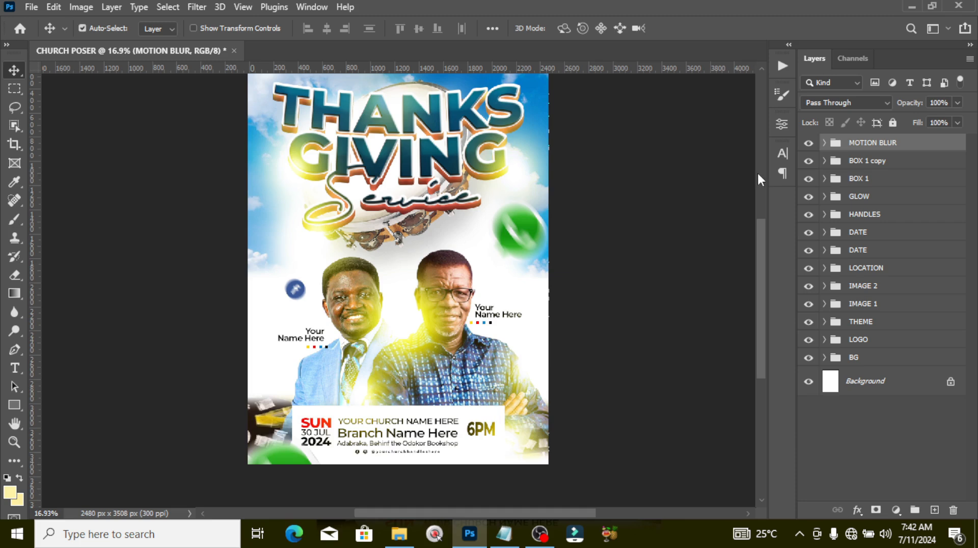
Step: Stamp all visible layers into a new layer above the groups and convert it to a smart object
{"action": "key", "text": "ctrl+shift+alt+e"}
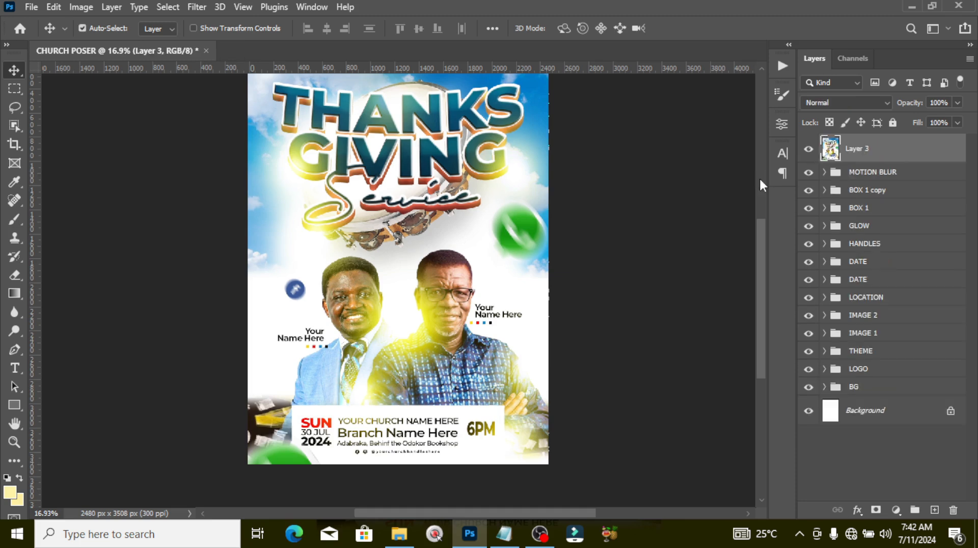
{"action": "right_click", "coordinate": [861, 146]}
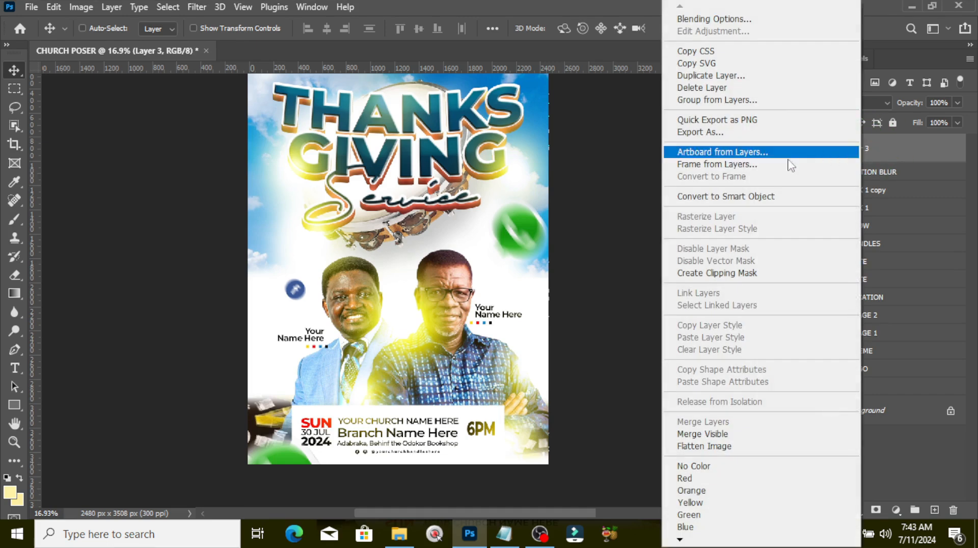
{"action": "left_click", "coordinate": [726, 198]}
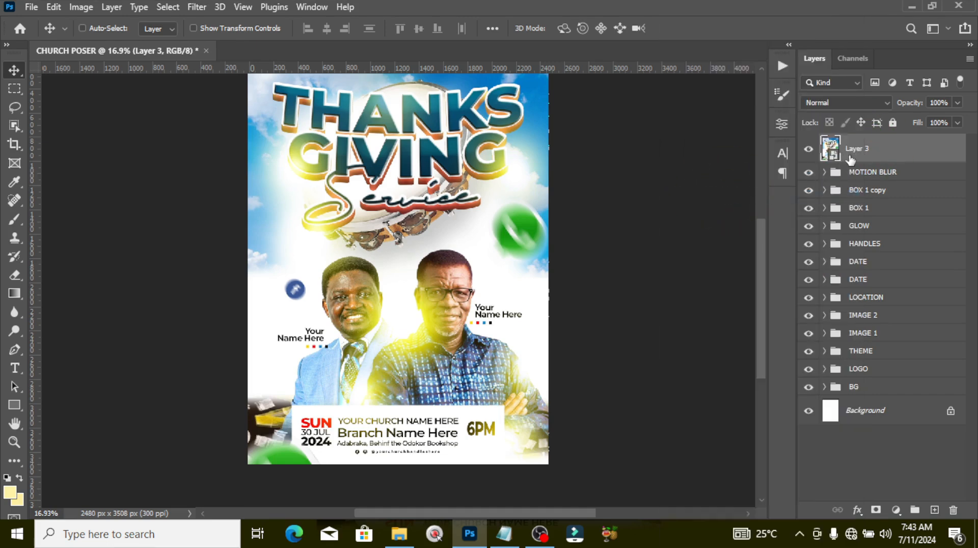
Step: Start a Camera Raw Filter on the merged poster layer with Temperature +9, Contrast +22 and Highlights +28
{"action": "left_click", "coordinate": [196, 6]}
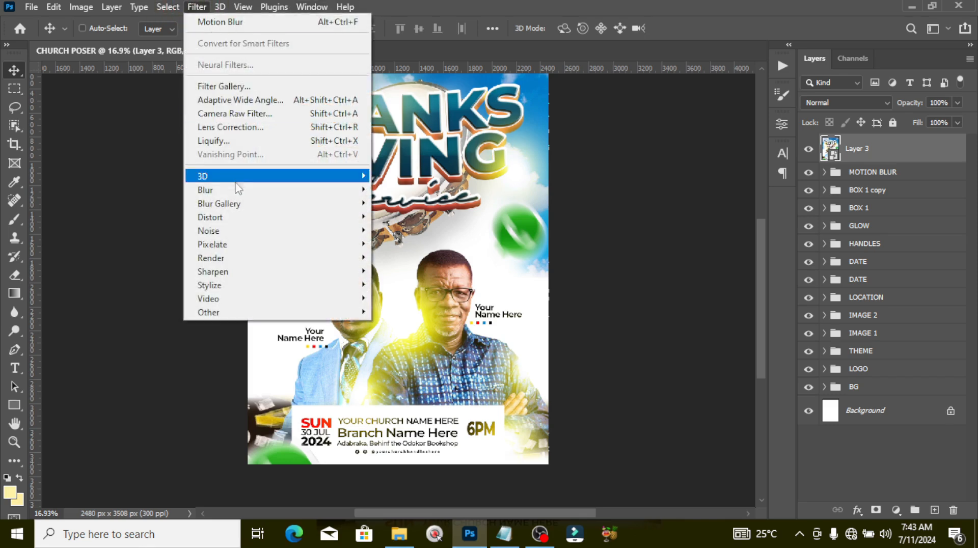
{"action": "left_click", "coordinate": [236, 116]}
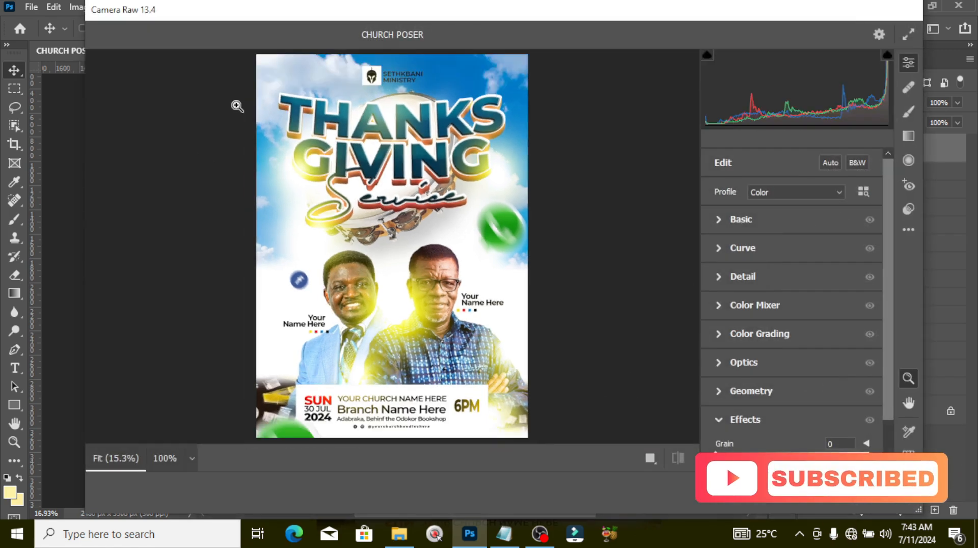
{"action": "left_click", "coordinate": [720, 219]}
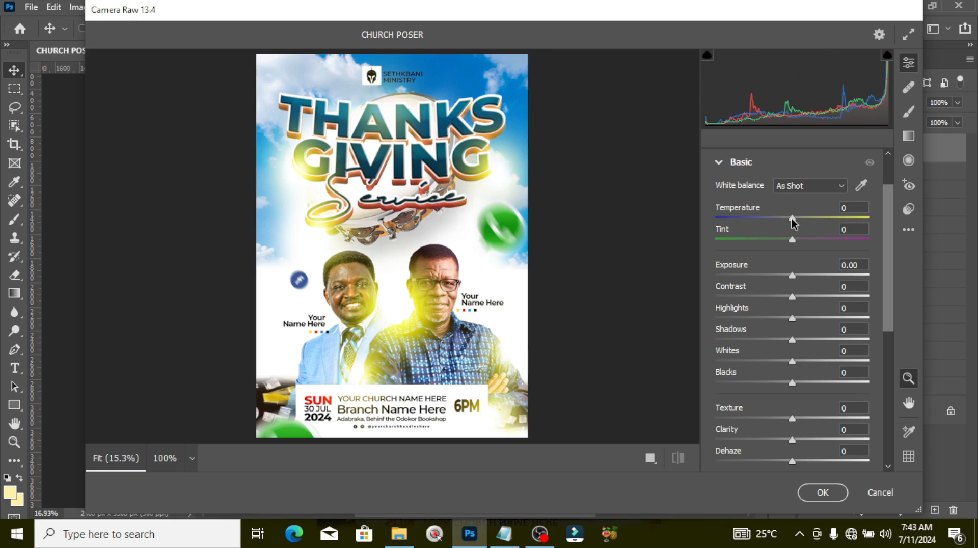
{"action": "left_click_drag", "start_coordinate": [793, 222], "coordinate": [799, 219]}
{"action": "left_click_drag", "start_coordinate": [792, 297], "coordinate": [814, 317]}
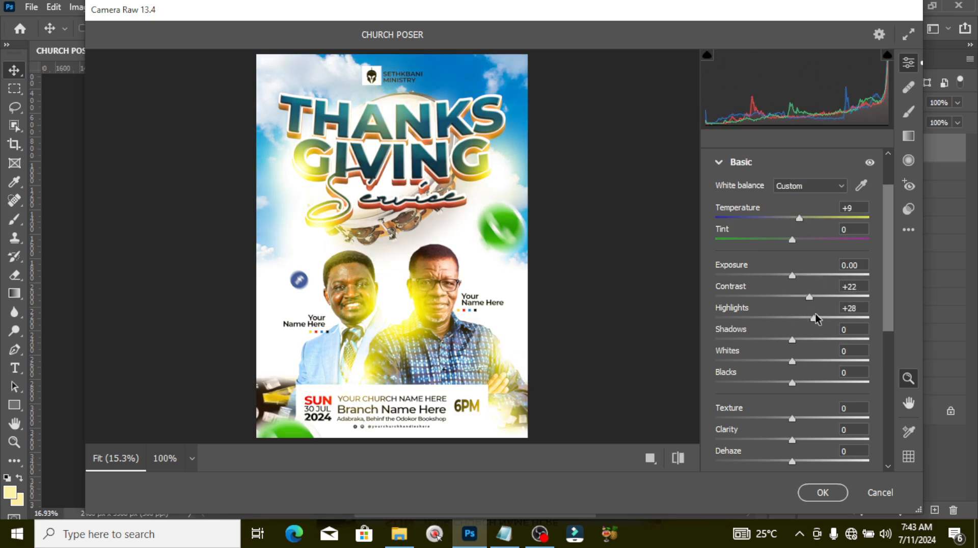
{"action": "left_click", "coordinate": [719, 164]}
Step: Adjust the Detail settings and tune the greens, aquas and blues in the Color Mixer, with blues at Hue -31 and Saturation +59
{"action": "left_click", "coordinate": [719, 278]}
{"action": "left_click", "coordinate": [719, 279]}
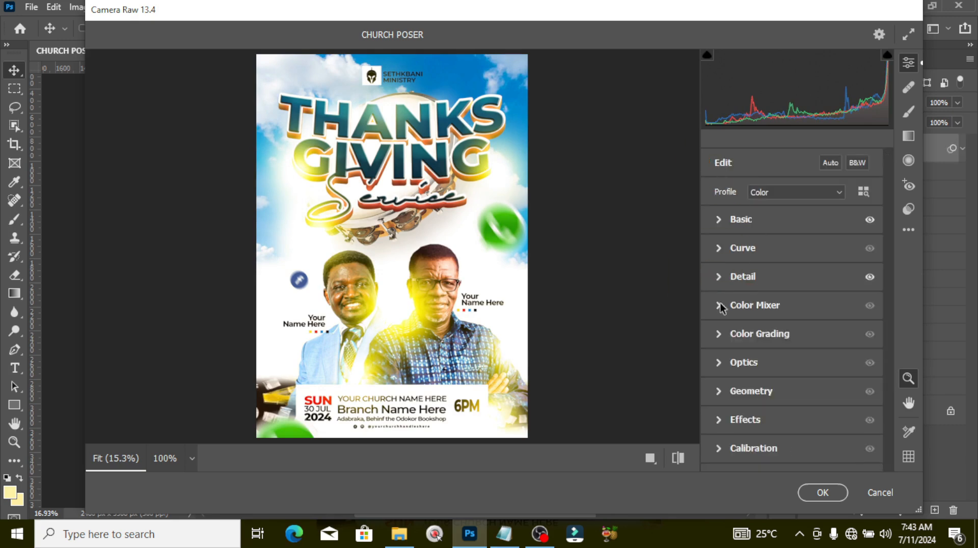
{"action": "left_click", "coordinate": [720, 304]}
{"action": "left_click", "coordinate": [790, 352]}
{"action": "left_click_drag", "start_coordinate": [792, 406], "coordinate": [838, 407]}
{"action": "left_click", "coordinate": [809, 352]}
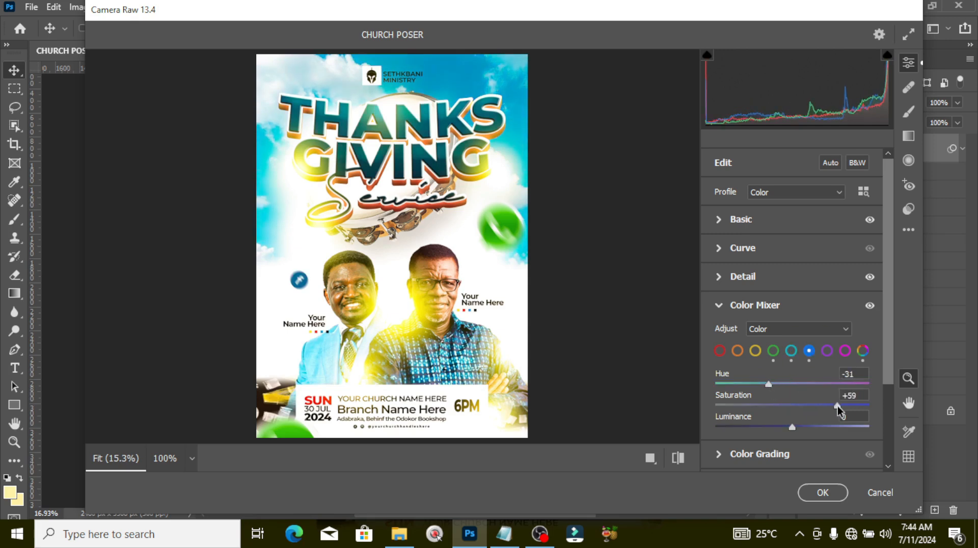
Step: Set the Optics distortion to about -4, add a Grain of about 23, and apply the Camera Raw Filter
{"action": "left_click", "coordinate": [721, 305]}
{"action": "left_click", "coordinate": [728, 362]}
{"action": "left_click_drag", "start_coordinate": [793, 310], "coordinate": [790, 309]}
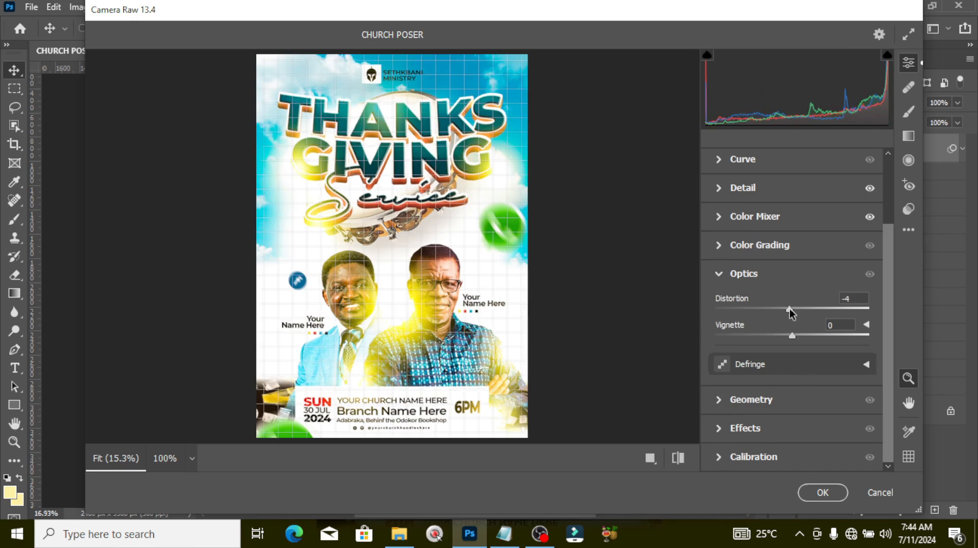
{"action": "left_click", "coordinate": [730, 274]}
{"action": "left_click", "coordinate": [730, 418]}
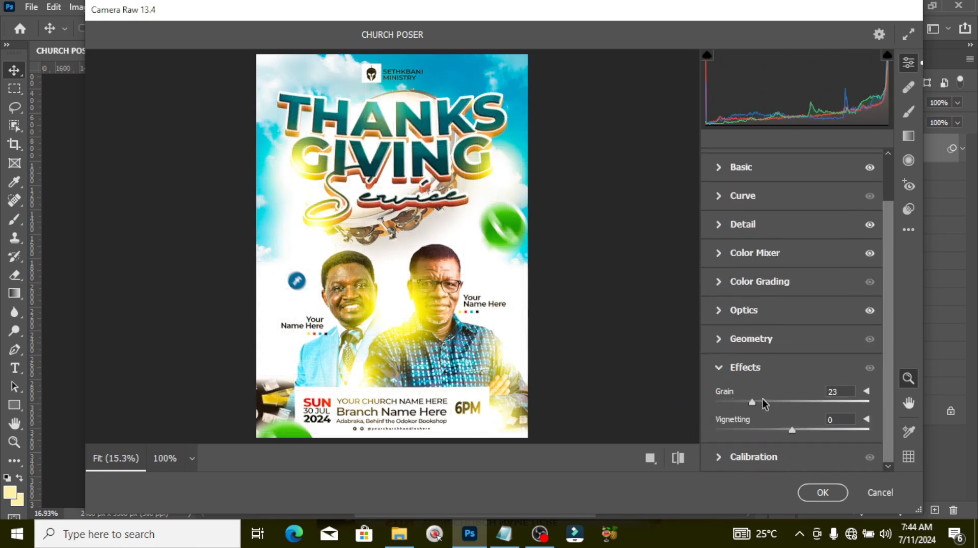
{"action": "left_click", "coordinate": [819, 490]}
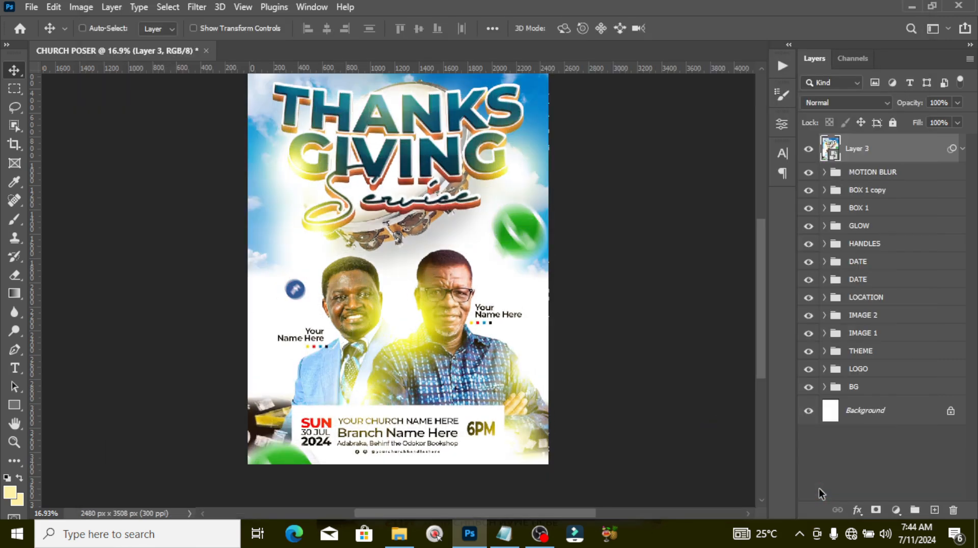